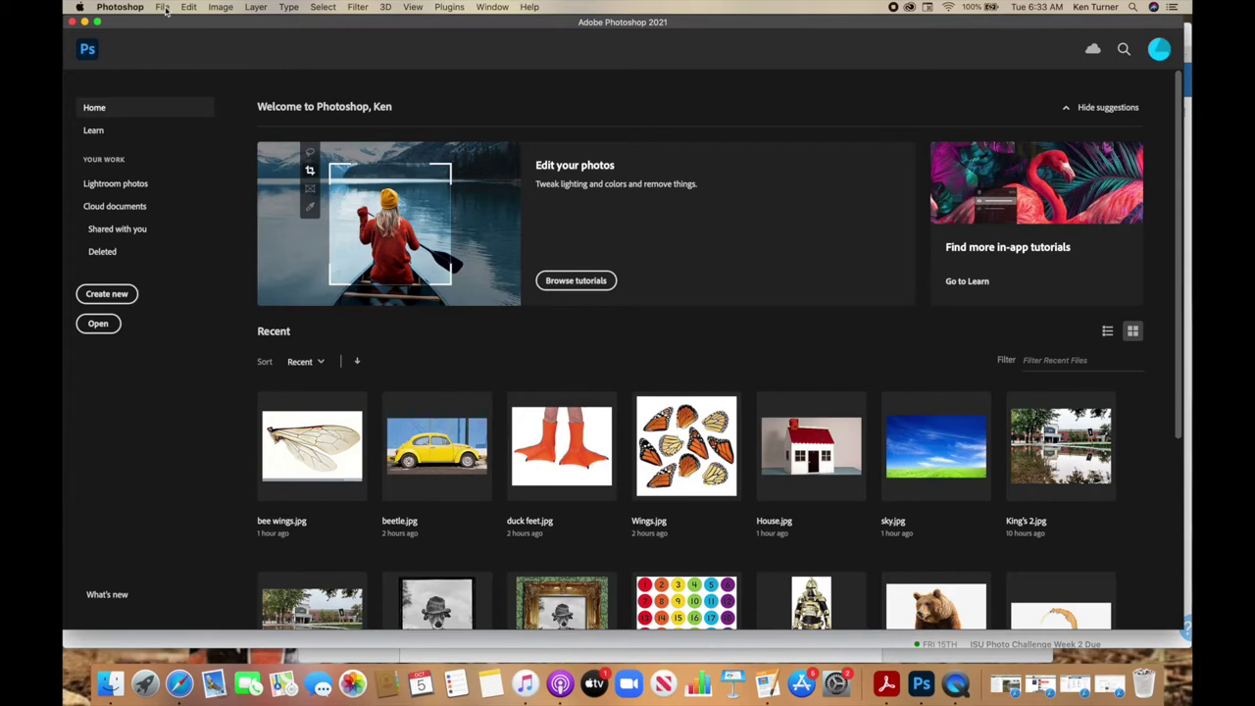
# - Open the sky image from the Downloads folder as the base of the composite
pyautogui.click(164, 8)
pyautogui.click(176, 34)
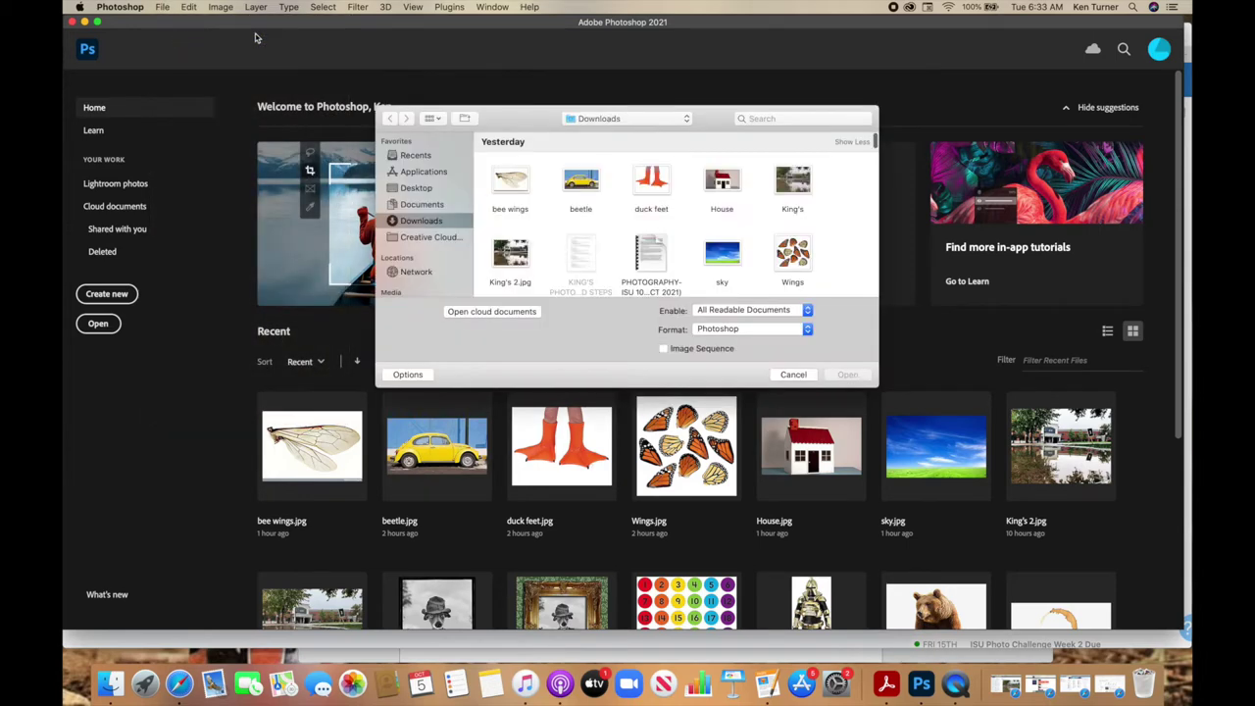
pyautogui.doubleClick(737, 259)
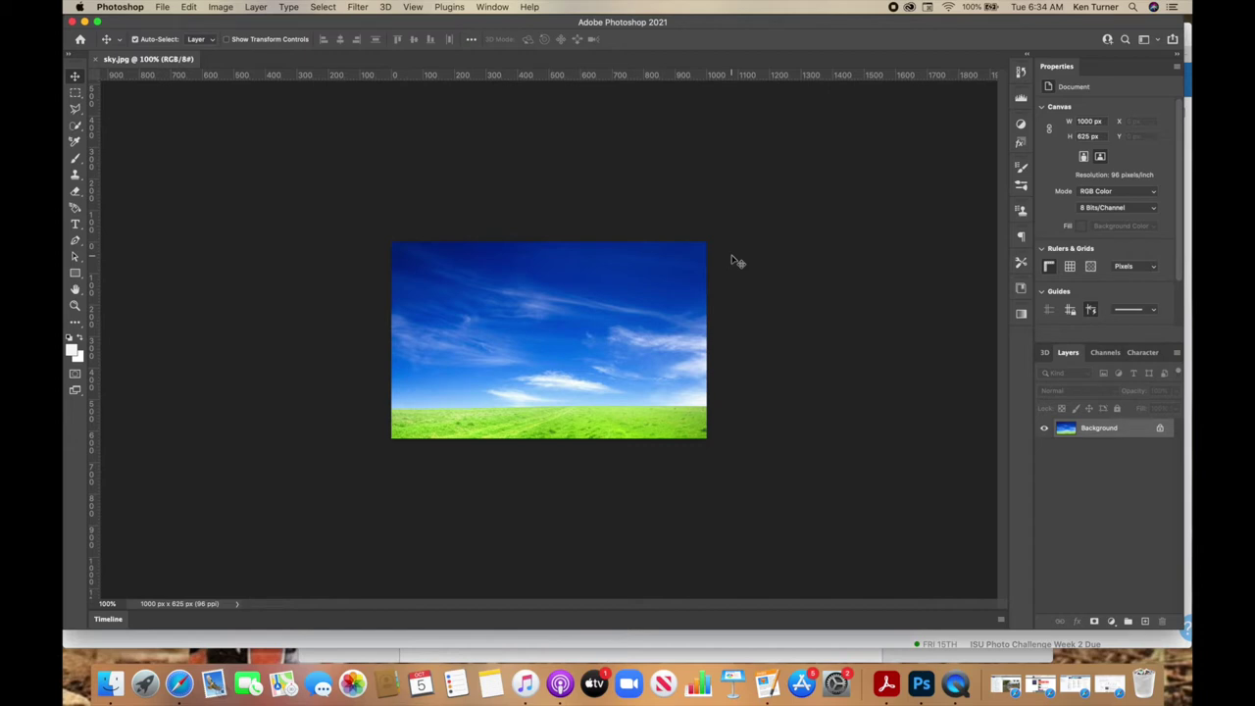
pyautogui.press('super')
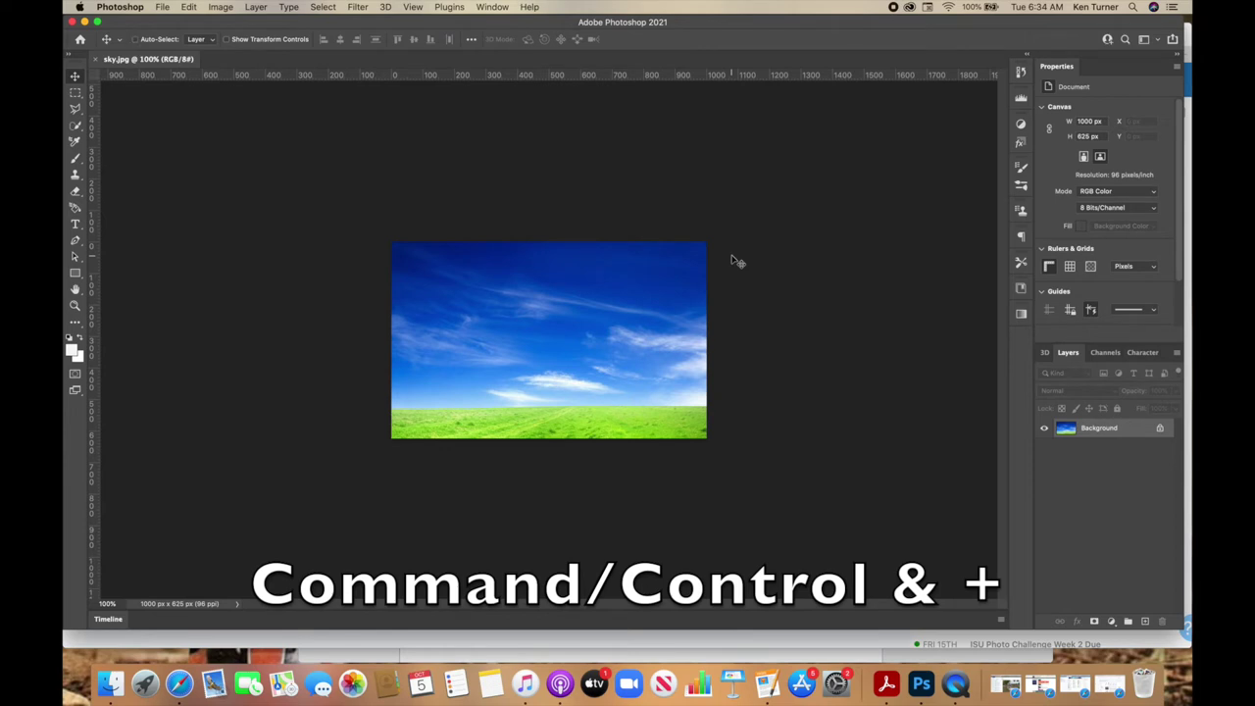
pyautogui.press('super+plus')
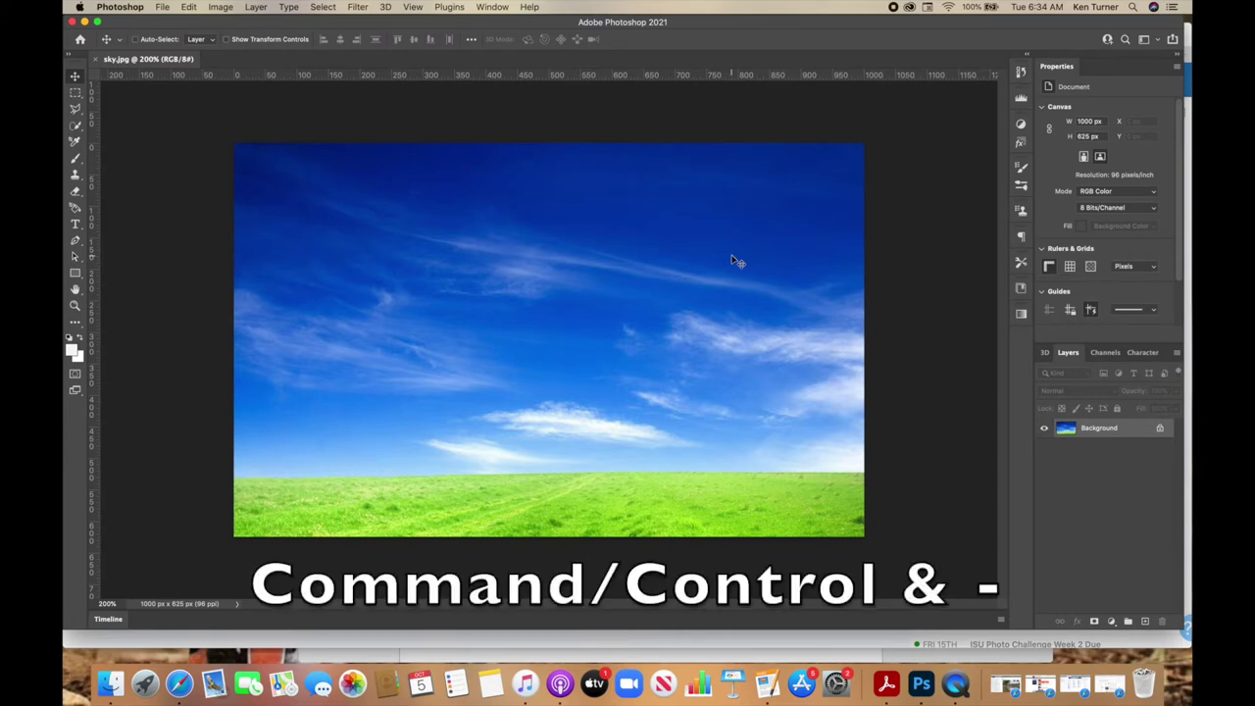
pyautogui.press('super+minus')
pyautogui.press('super+plus')
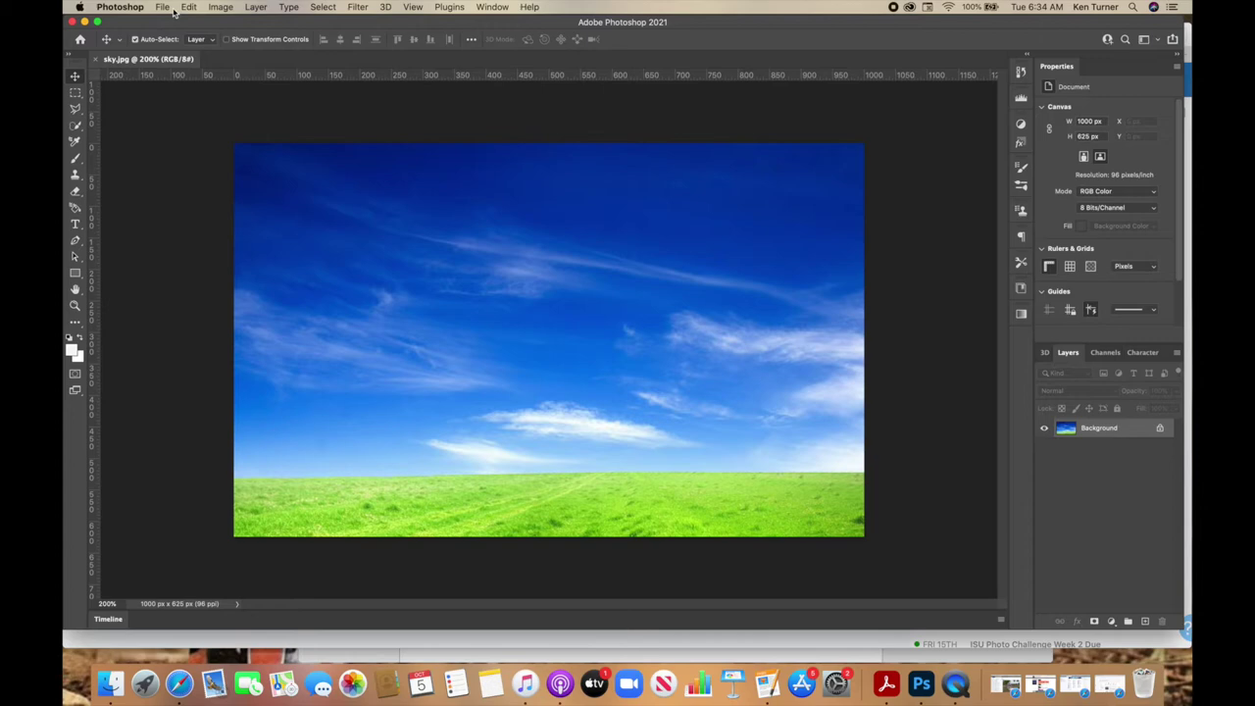
# - Open the House image from the Downloads folder as a separate document
pyautogui.click(164, 8)
pyautogui.click(174, 35)
pyautogui.doubleClick(731, 182)
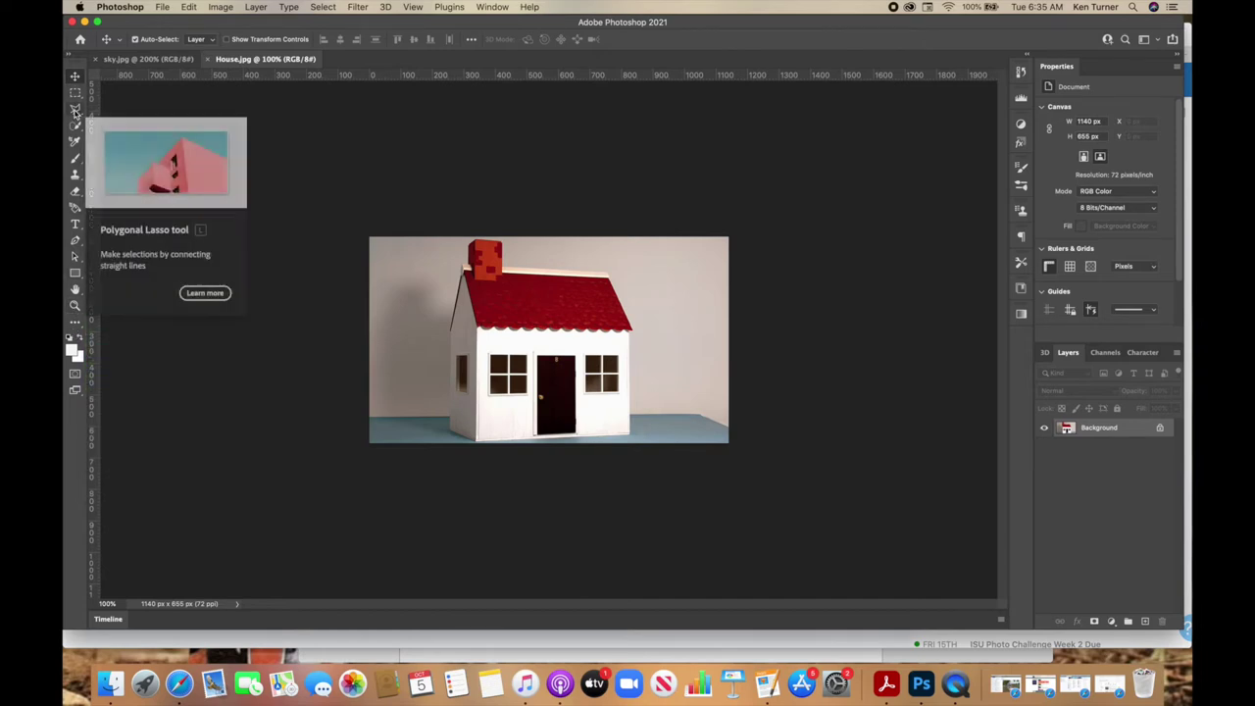
# - Select the whole house, including its roof and chimney, by tracing its outline with the Polygonal Lasso tool
pyautogui.click(76, 113)
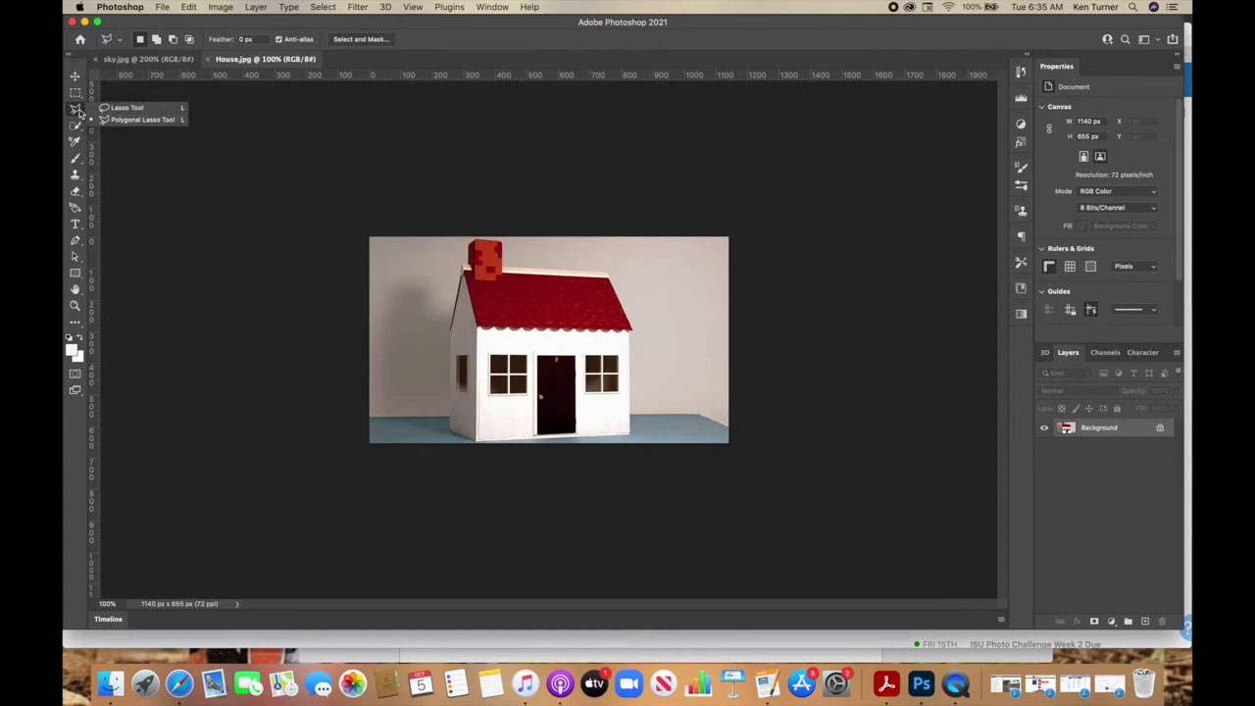
pyautogui.click(76, 111)
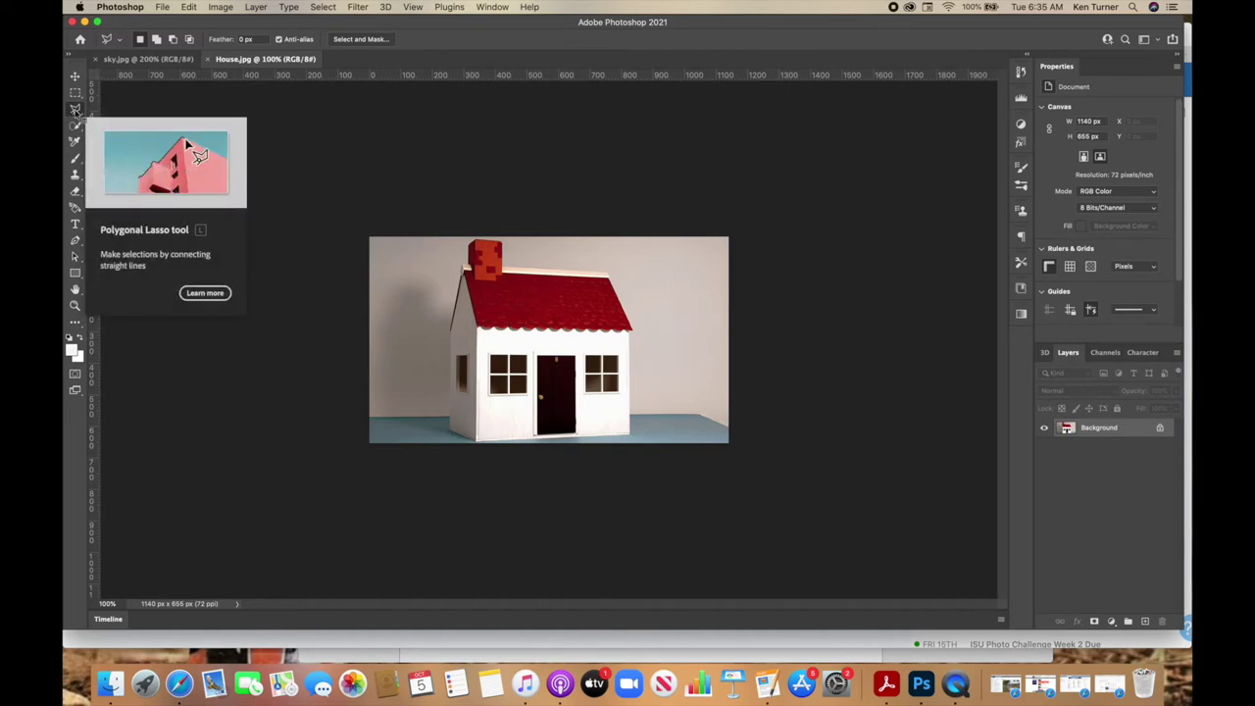
pyautogui.click(75, 112)
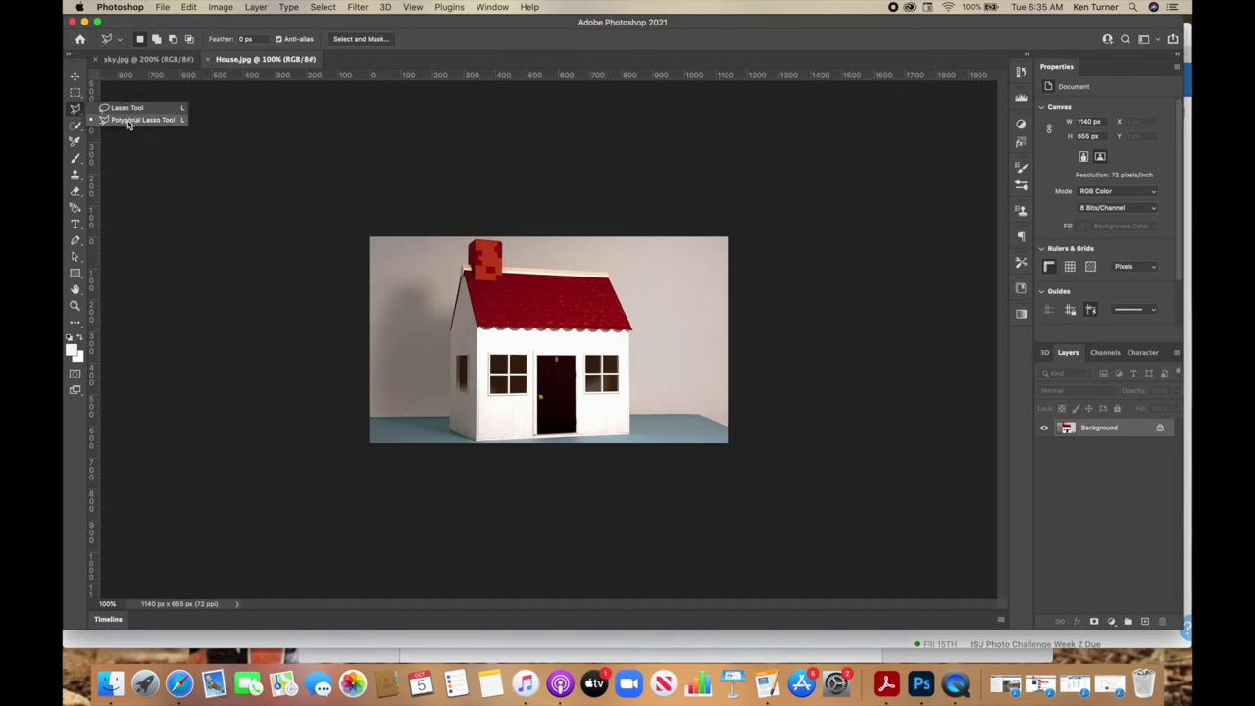
pyautogui.click(154, 125)
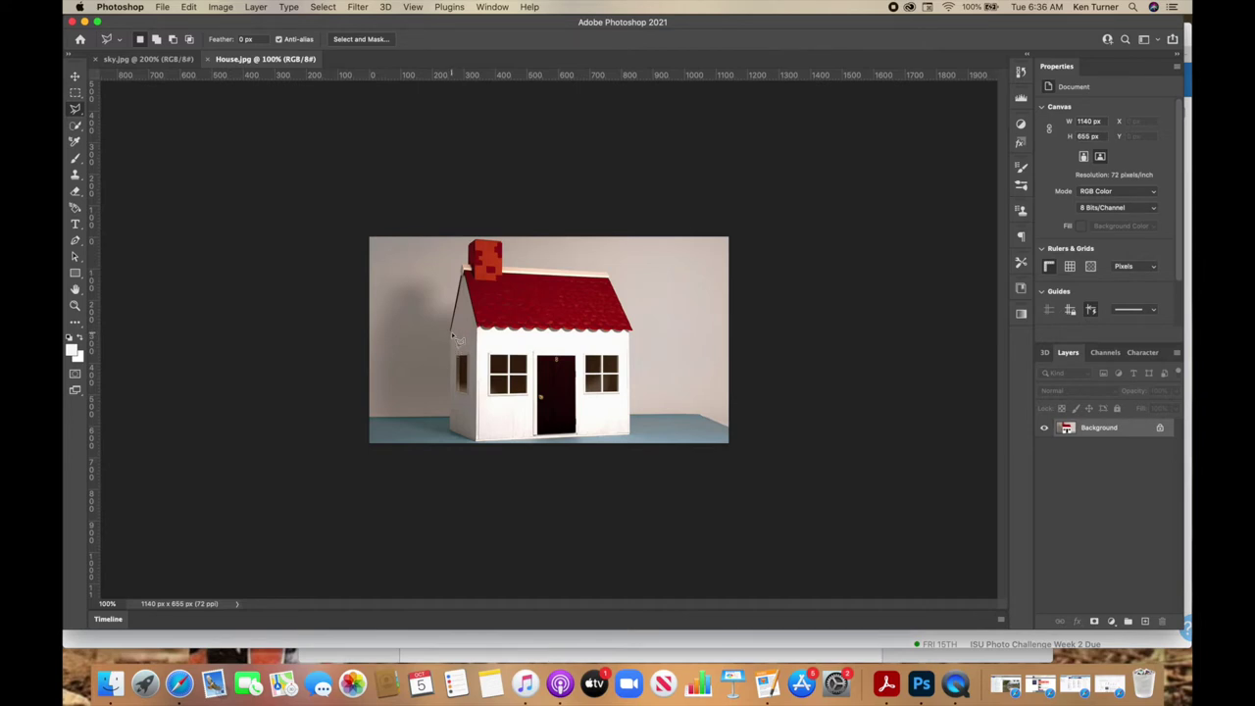
pyautogui.click(450, 335)
pyautogui.click(451, 431)
pyautogui.click(631, 438)
pyautogui.click(634, 335)
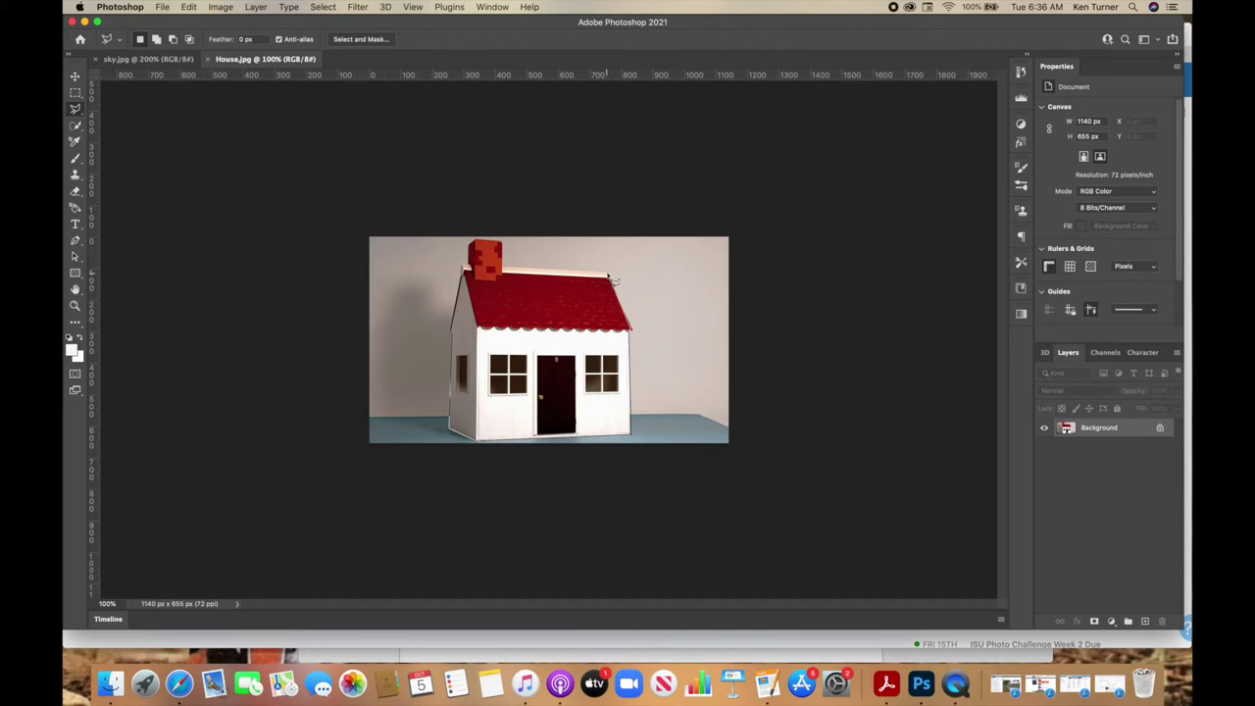
pyautogui.click(610, 277)
pyautogui.click(504, 270)
pyautogui.click(502, 241)
pyautogui.click(468, 241)
pyautogui.click(467, 276)
pyautogui.click(450, 326)
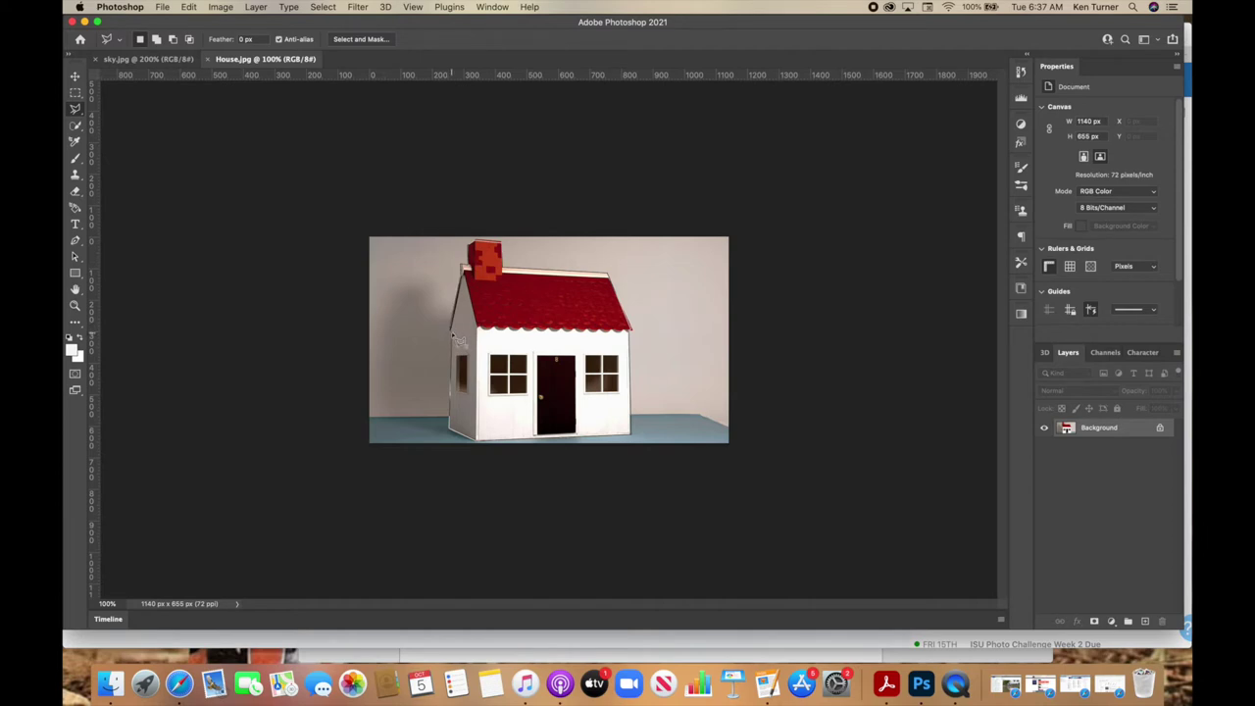
pyautogui.doubleClick(453, 338)
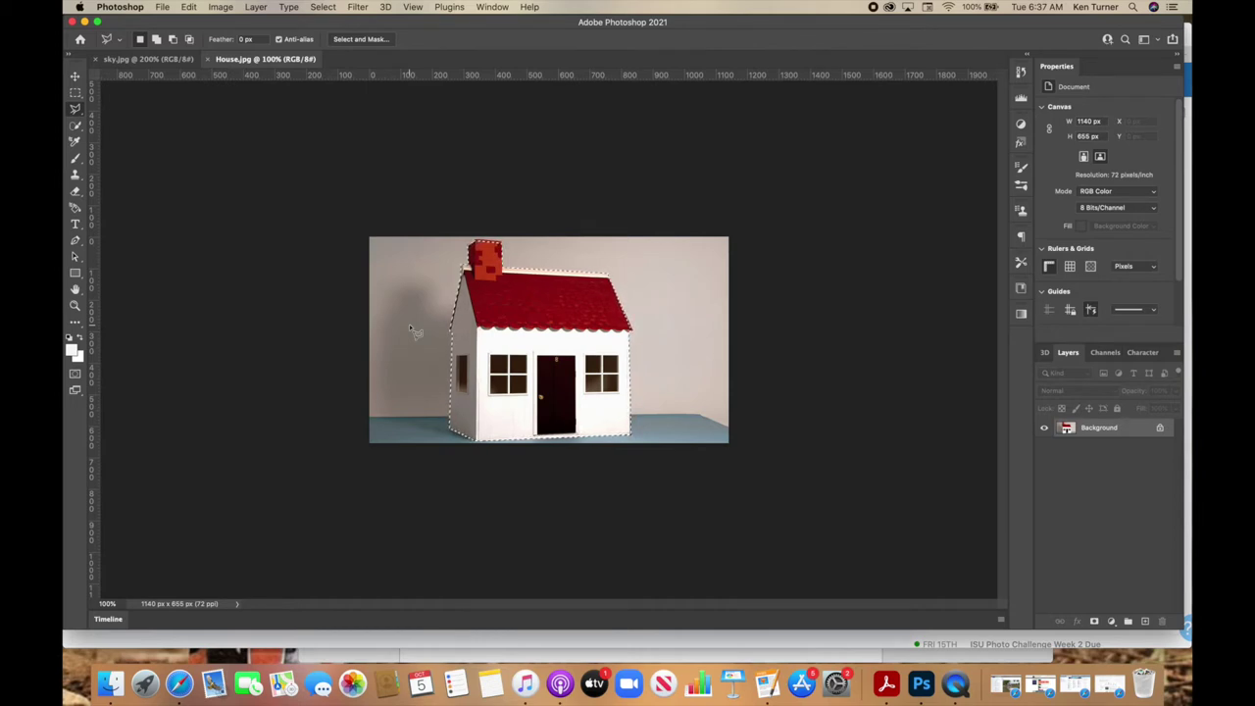
# - Copy the selected house and paste it into the sky.jpg document
pyautogui.press('super+c')
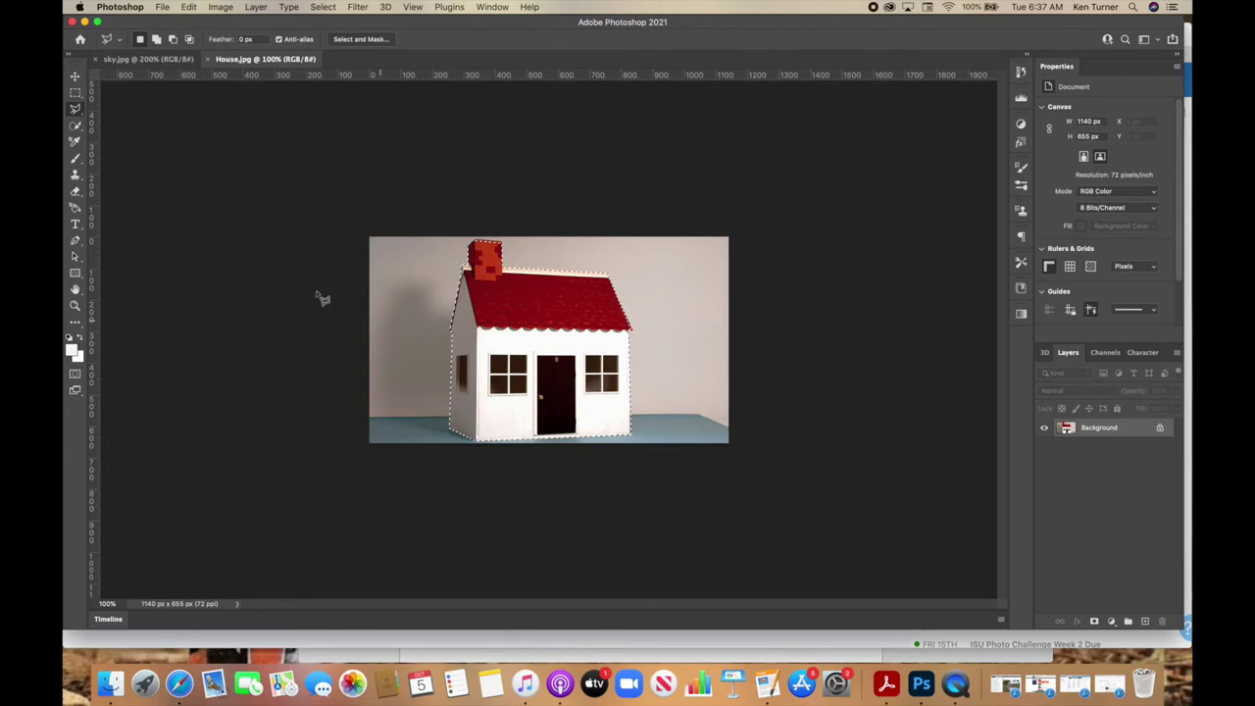
pyautogui.click(165, 61)
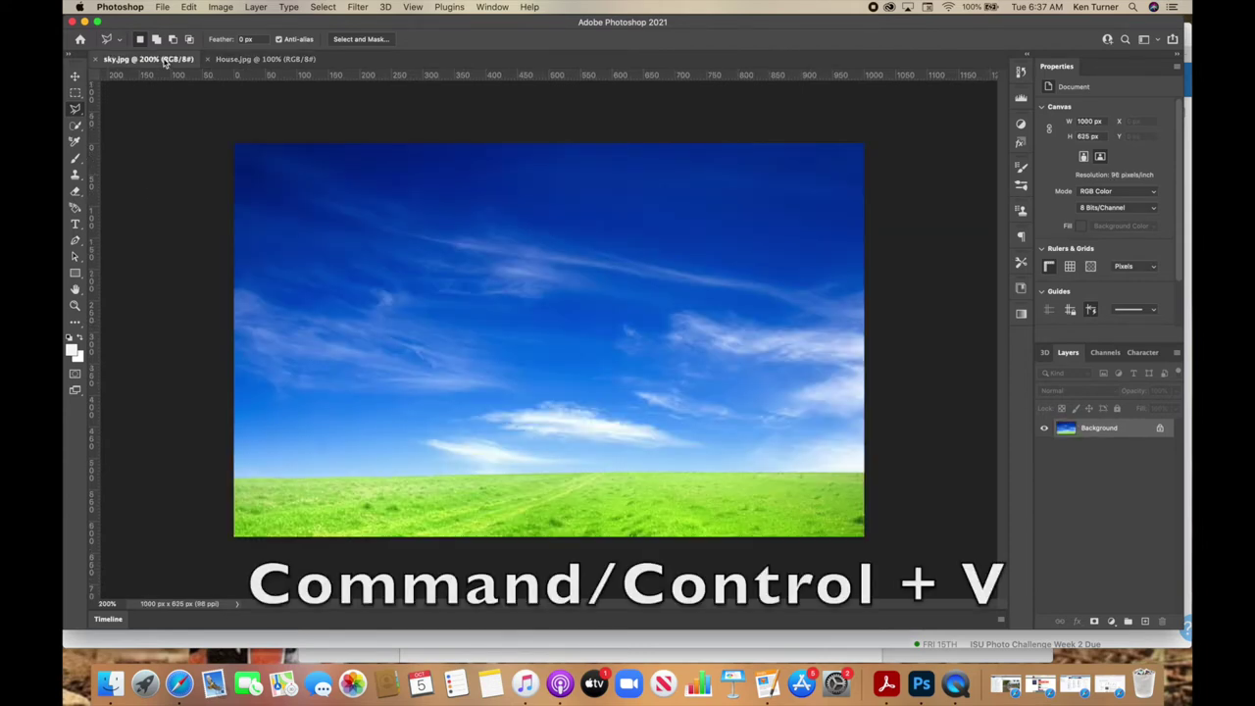
pyautogui.press('super+v')
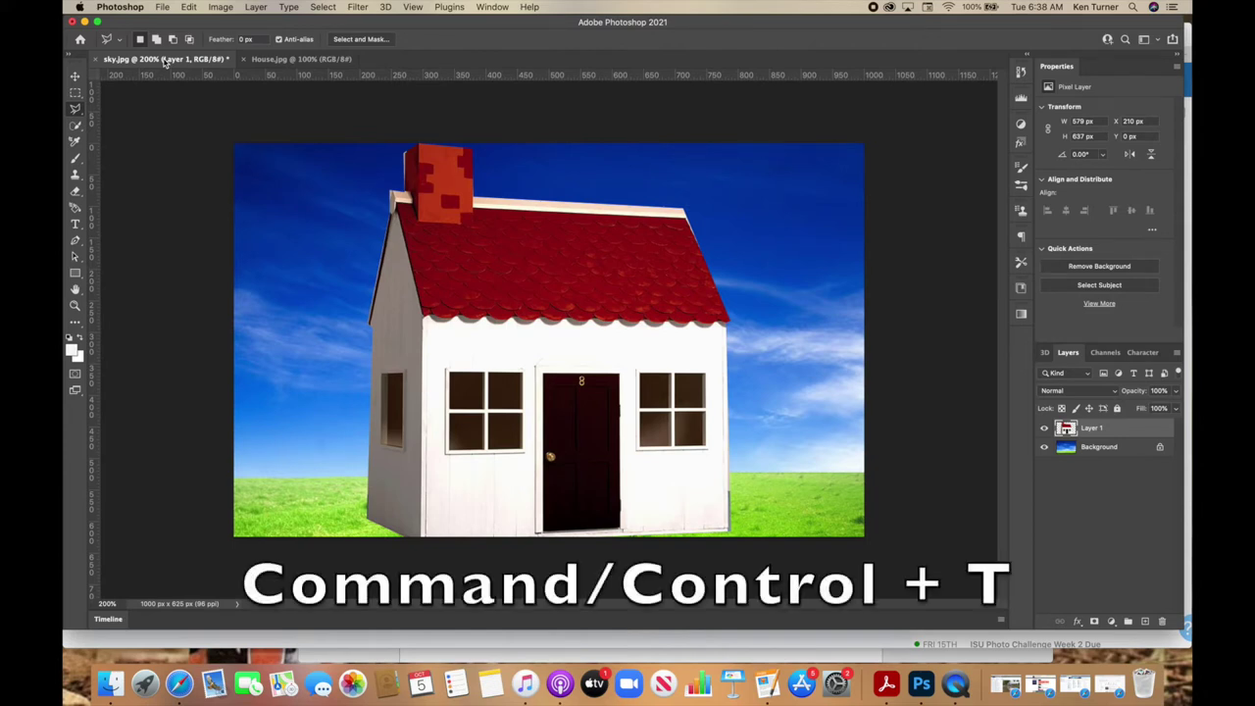
# - Free-transform the pasted house, shrinking it to about 65% width and 61% height
pyautogui.press('super+t')
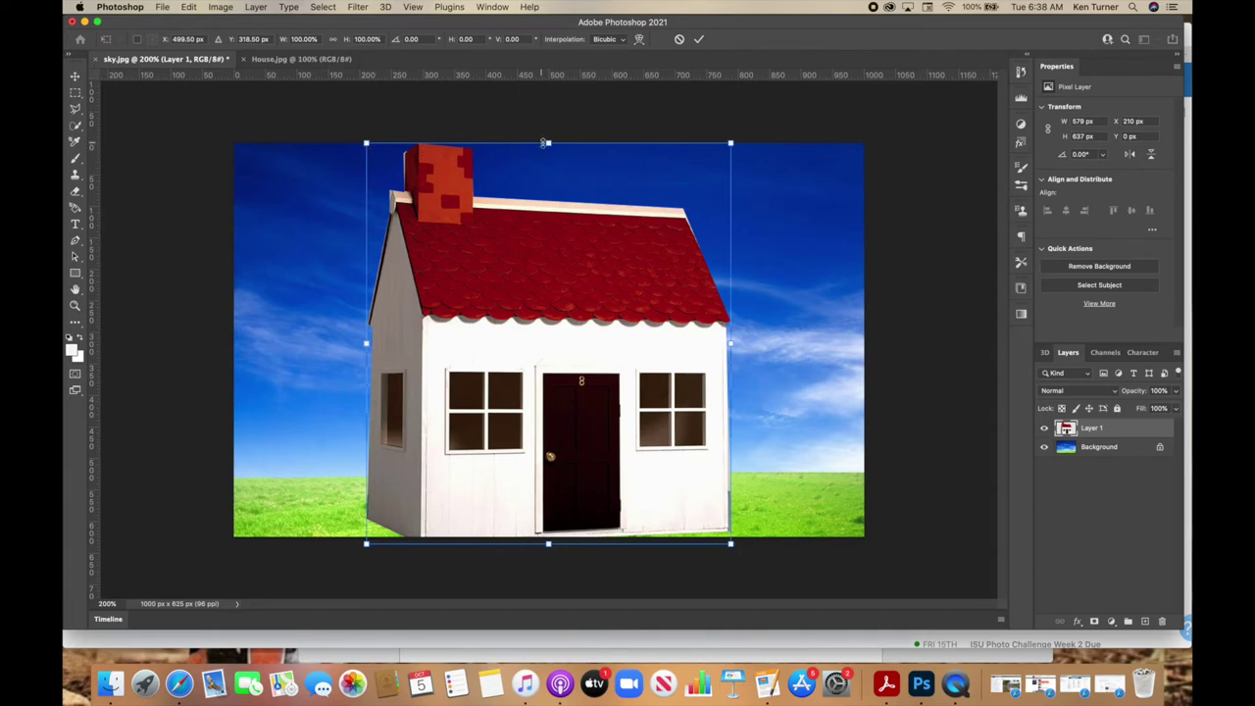
pyautogui.moveTo(731, 143); pyautogui.dragTo(679, 188)
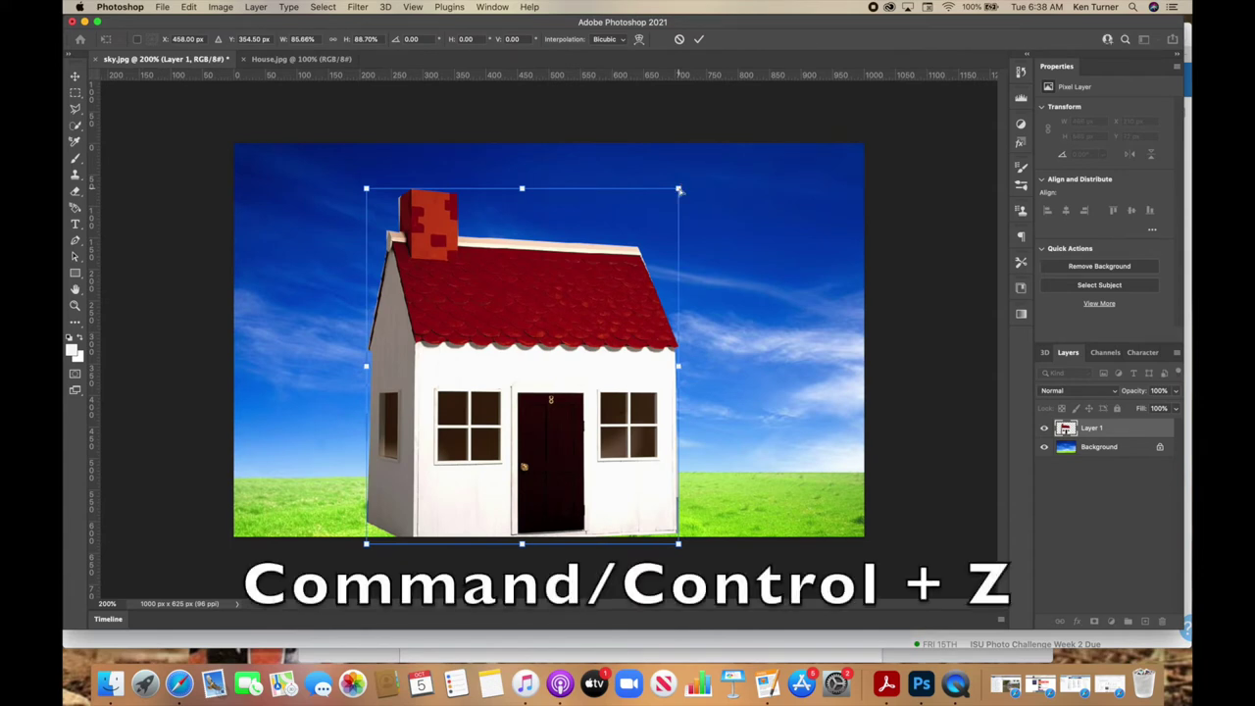
pyautogui.press('super+z')
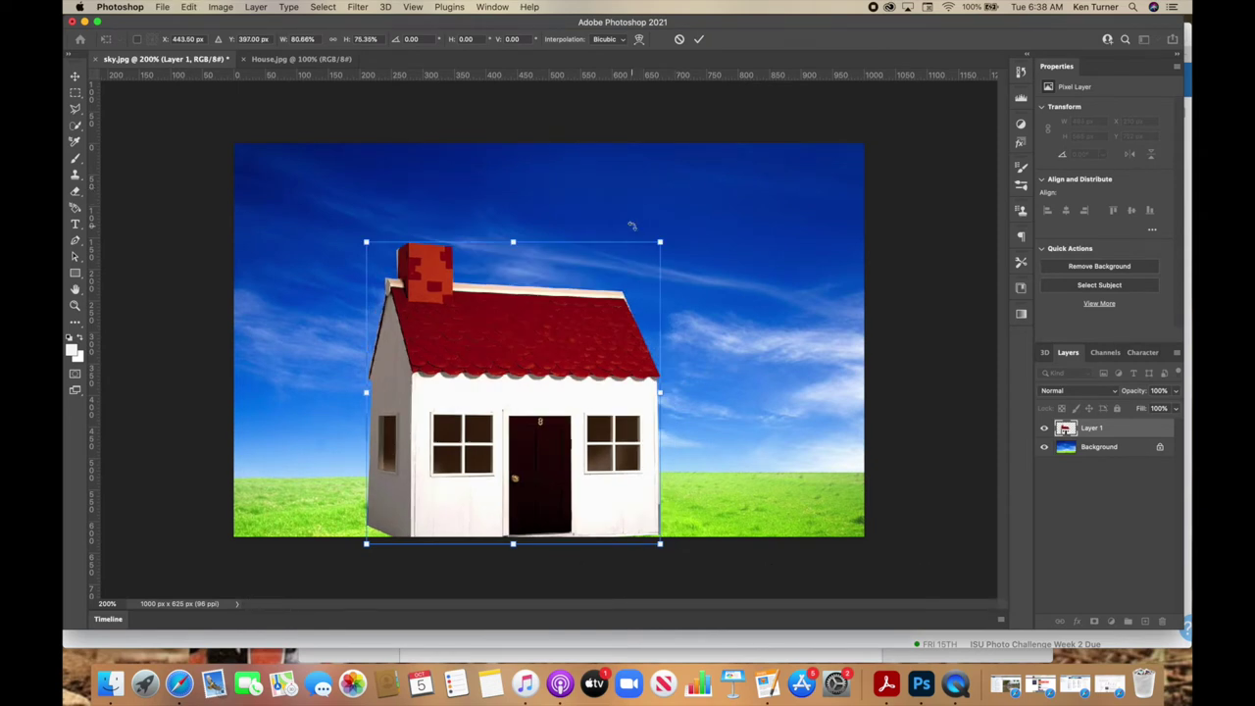
pyautogui.moveTo(659, 241); pyautogui.dragTo(610, 333)
# - Move the house up above the grass, rotate it about -7.5°, and apply the transform
pyautogui.moveTo(540, 396); pyautogui.dragTo(607, 287)
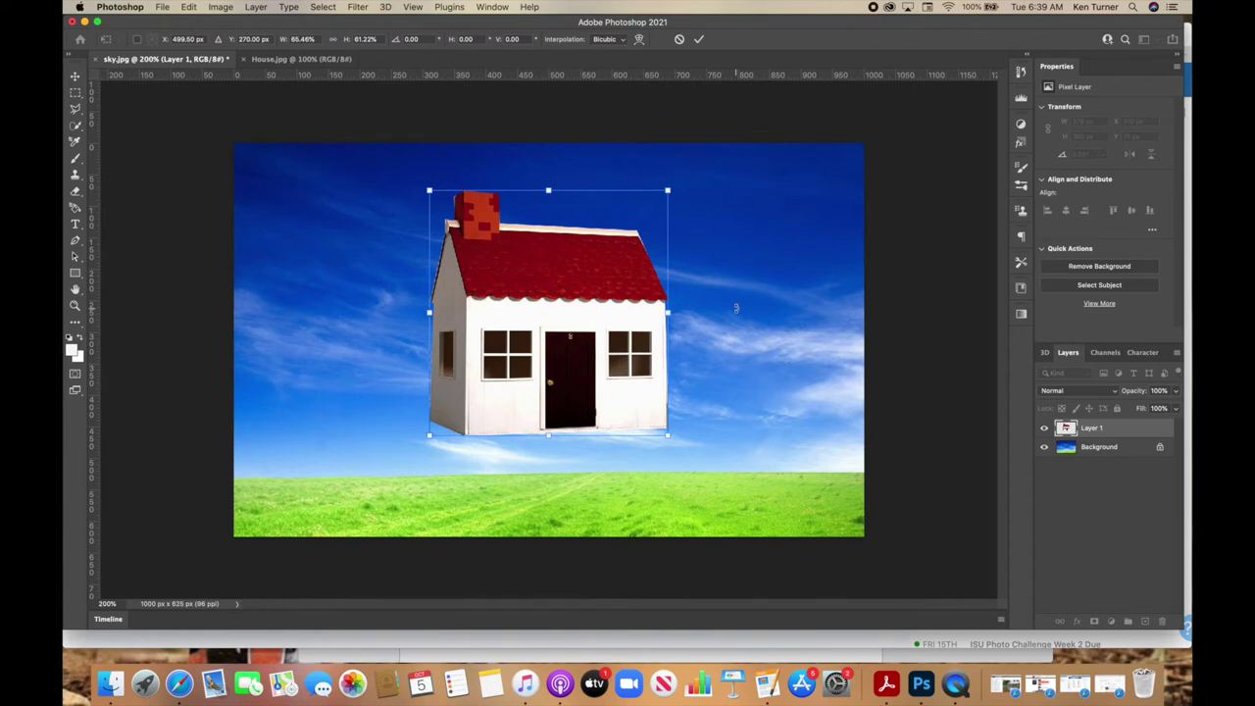
pyautogui.moveTo(735, 308); pyautogui.dragTo(717, 286)
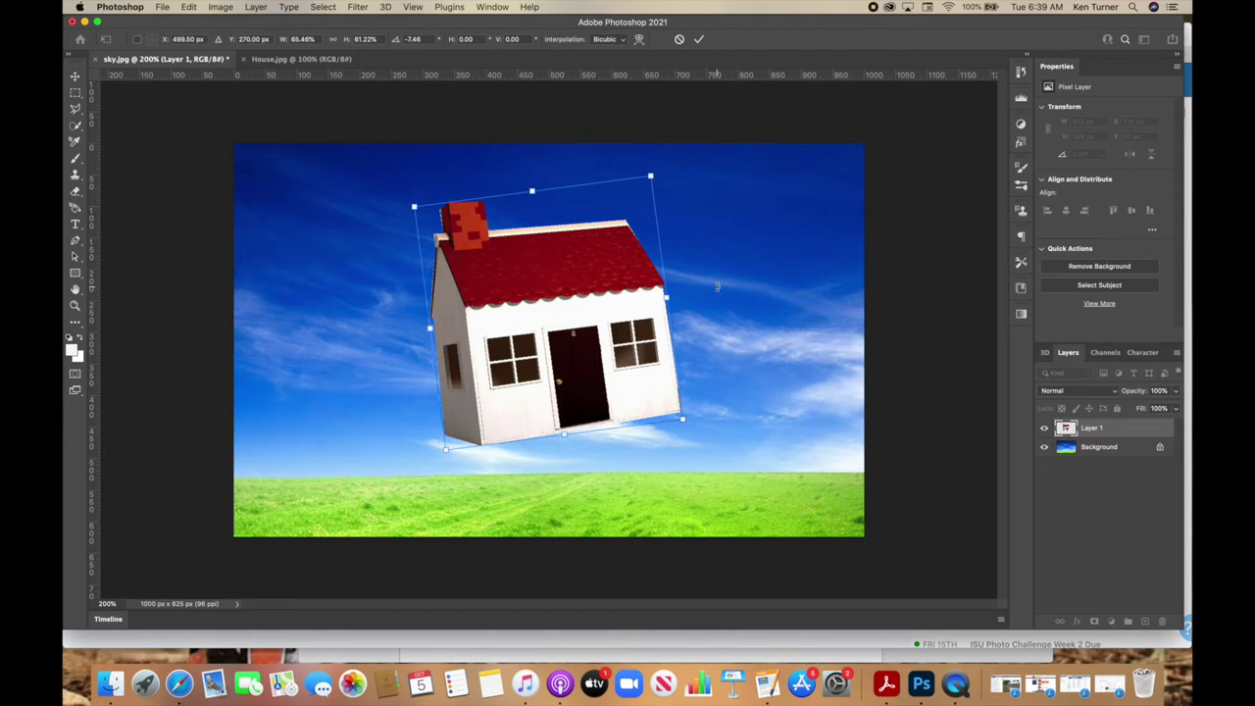
pyautogui.press('Return')
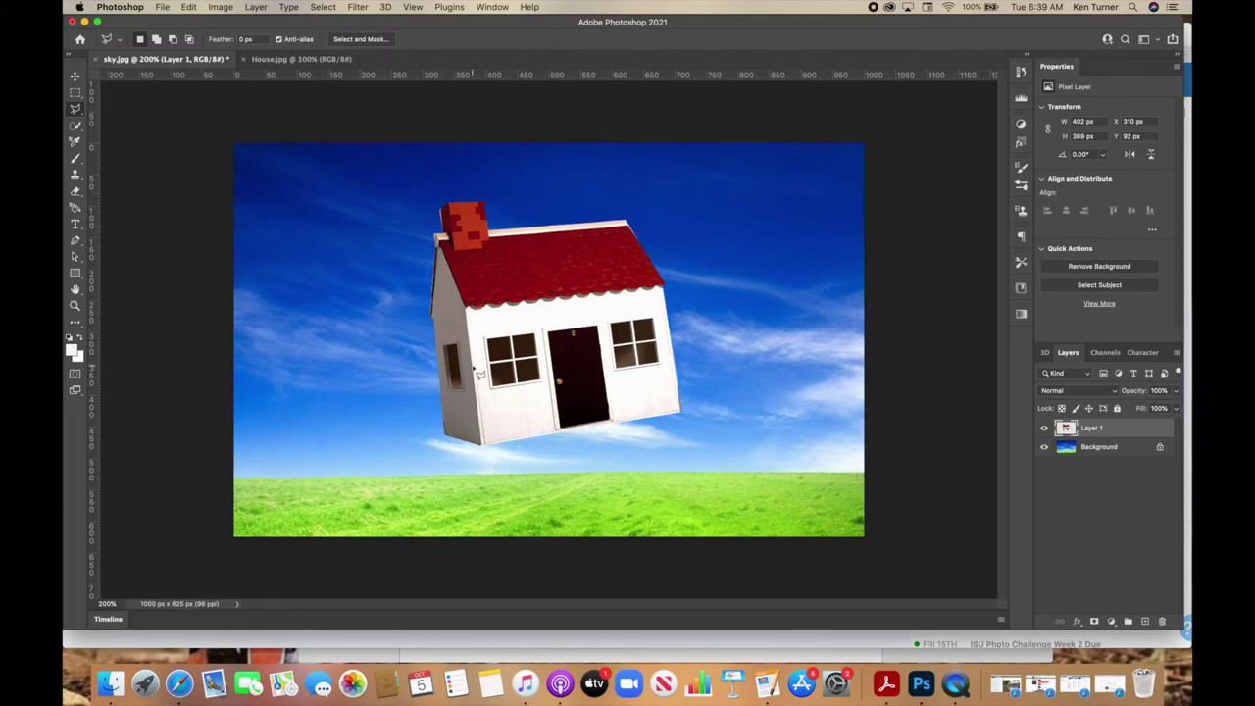
# - Open the Wings image from the Downloads folder
pyautogui.click(165, 9)
pyautogui.click(173, 33)
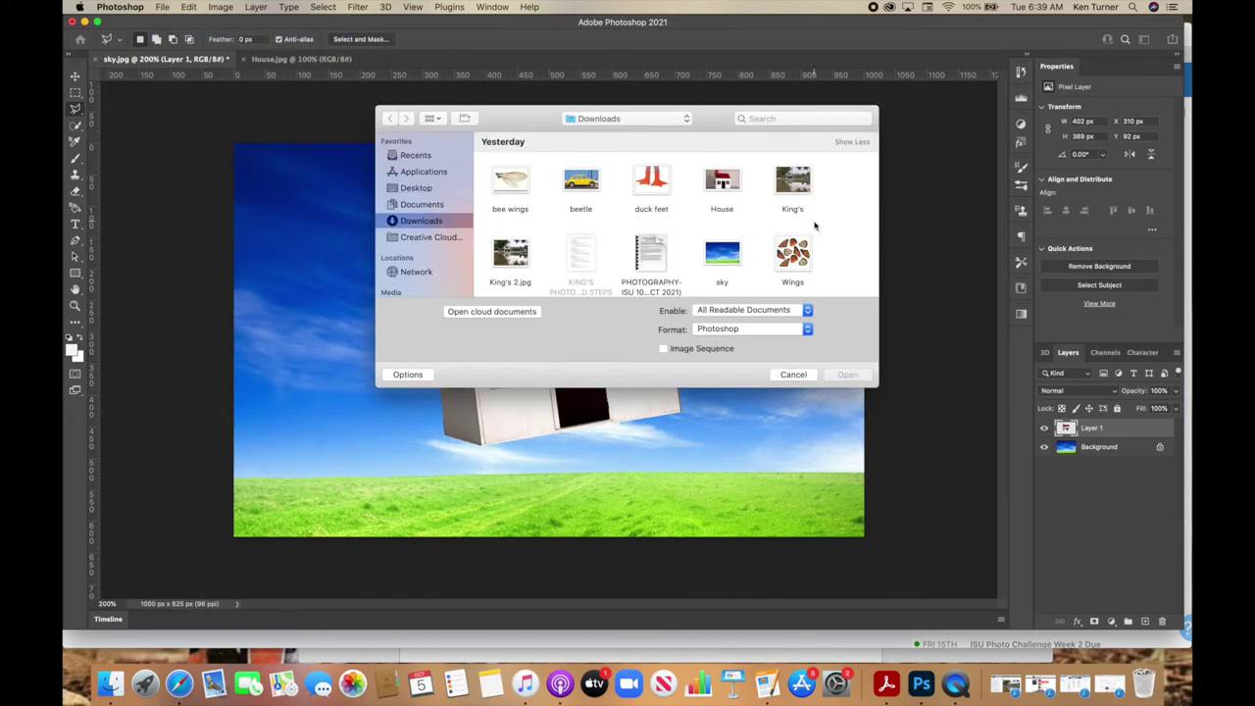
pyautogui.doubleClick(793, 257)
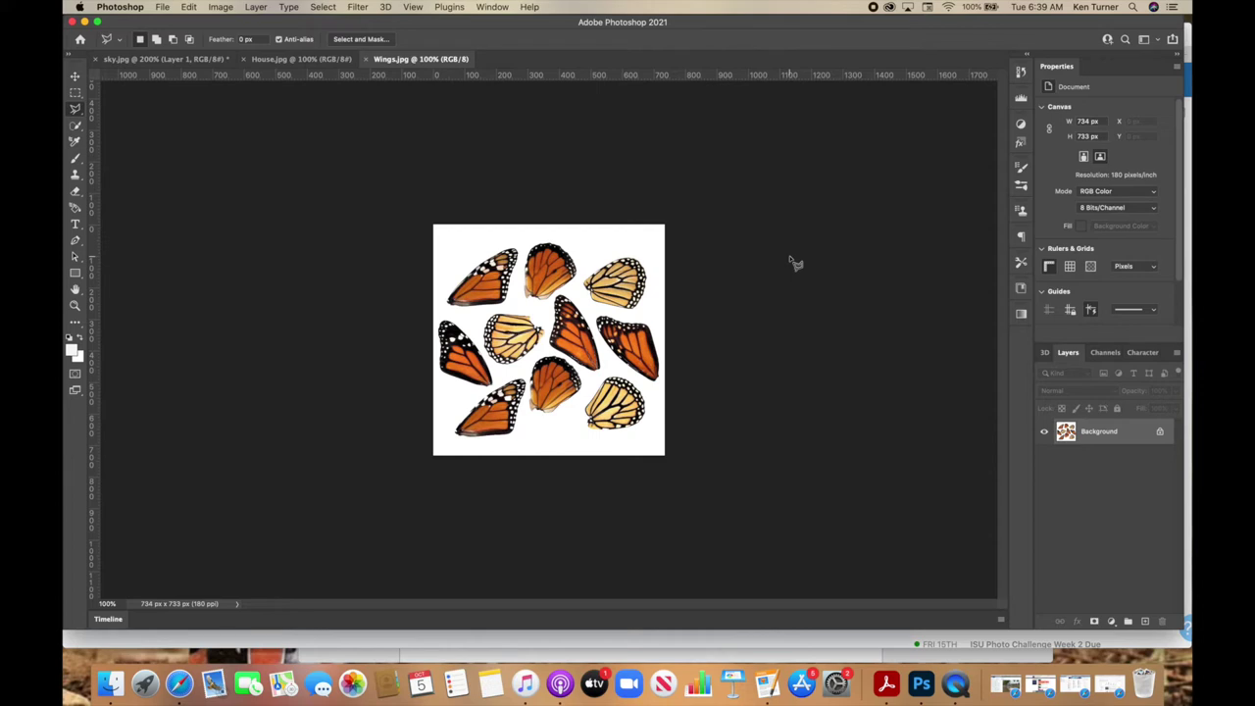
pyautogui.press('super+plus')
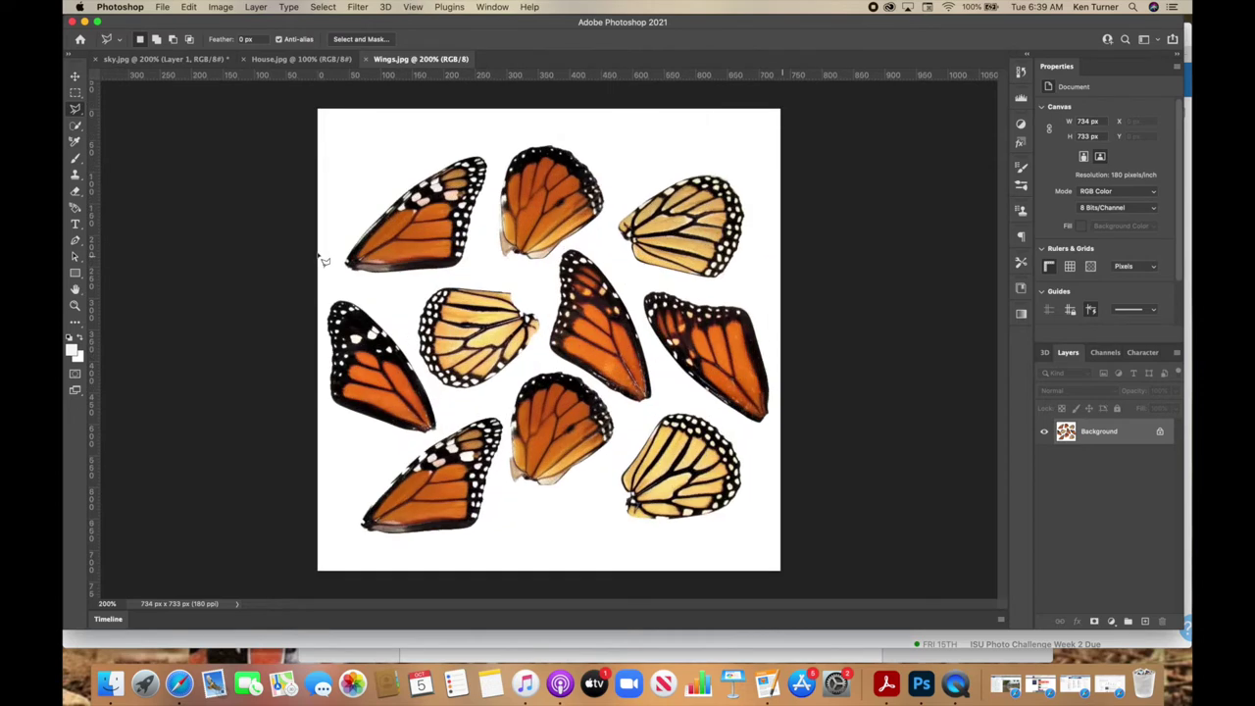
# - Select the orange butterfly wing in the upper-left corner of the Wings image with the Quick Selection tool
pyautogui.click(78, 128)
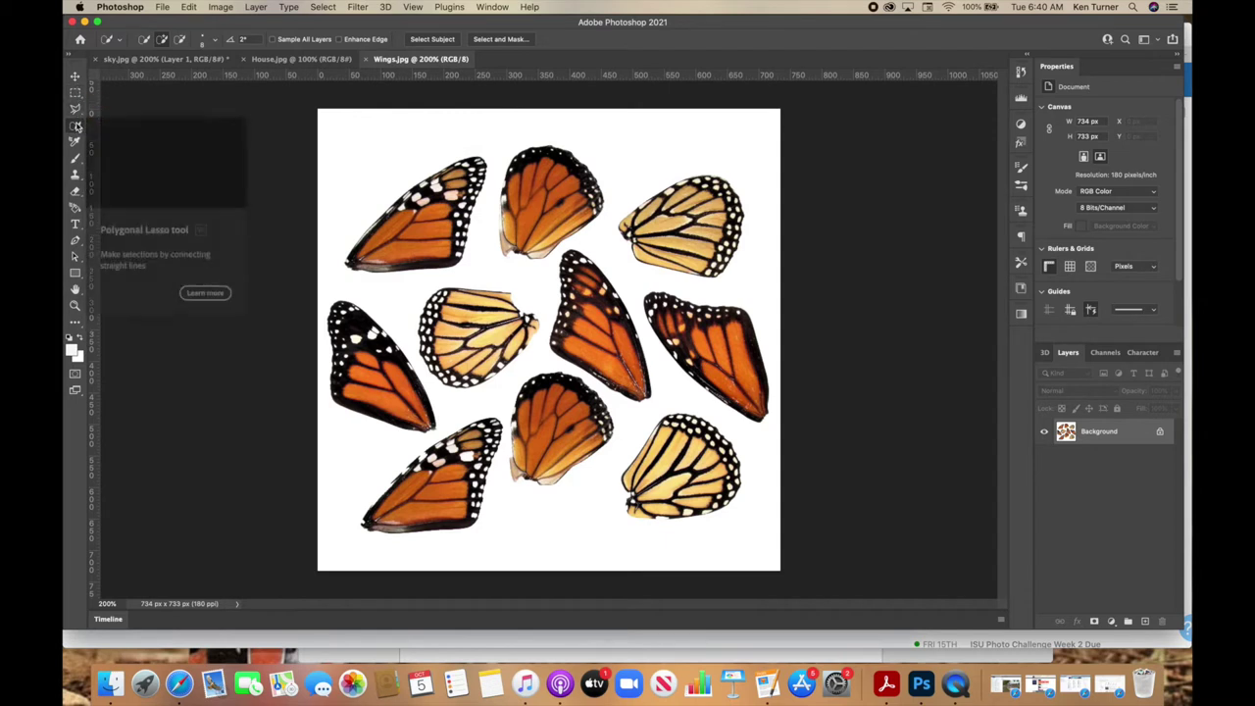
pyautogui.click(76, 128)
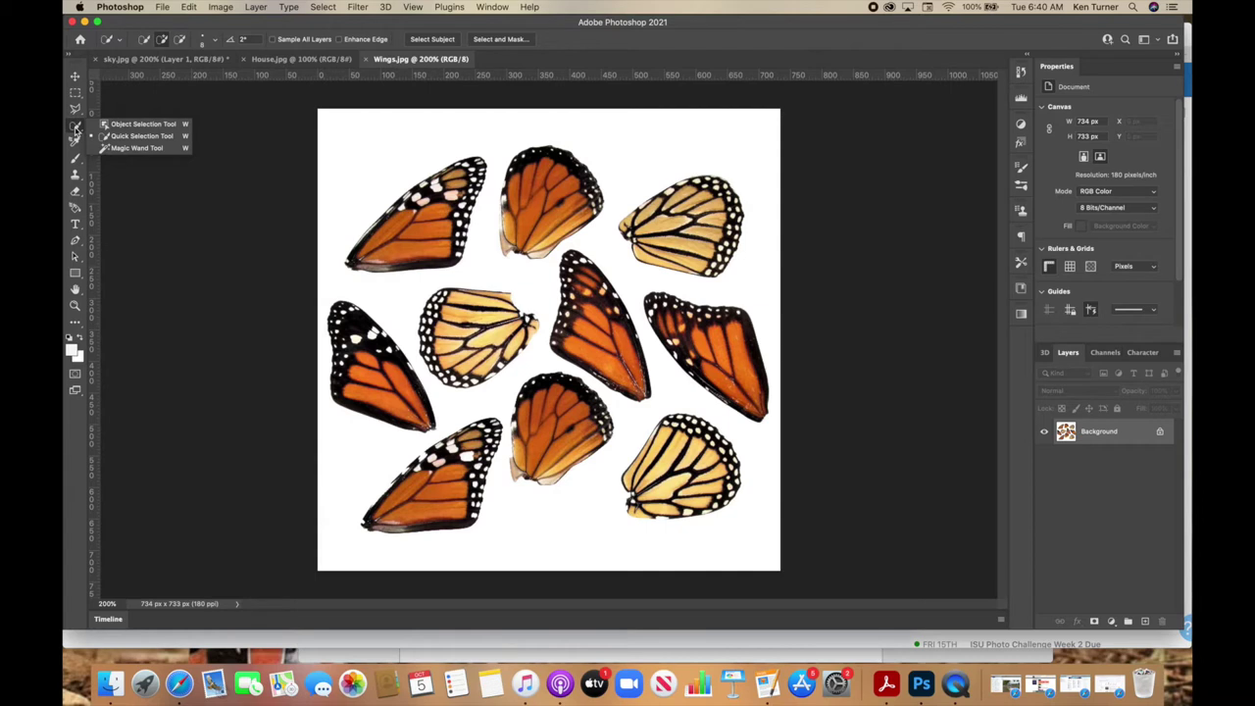
pyautogui.click(143, 137)
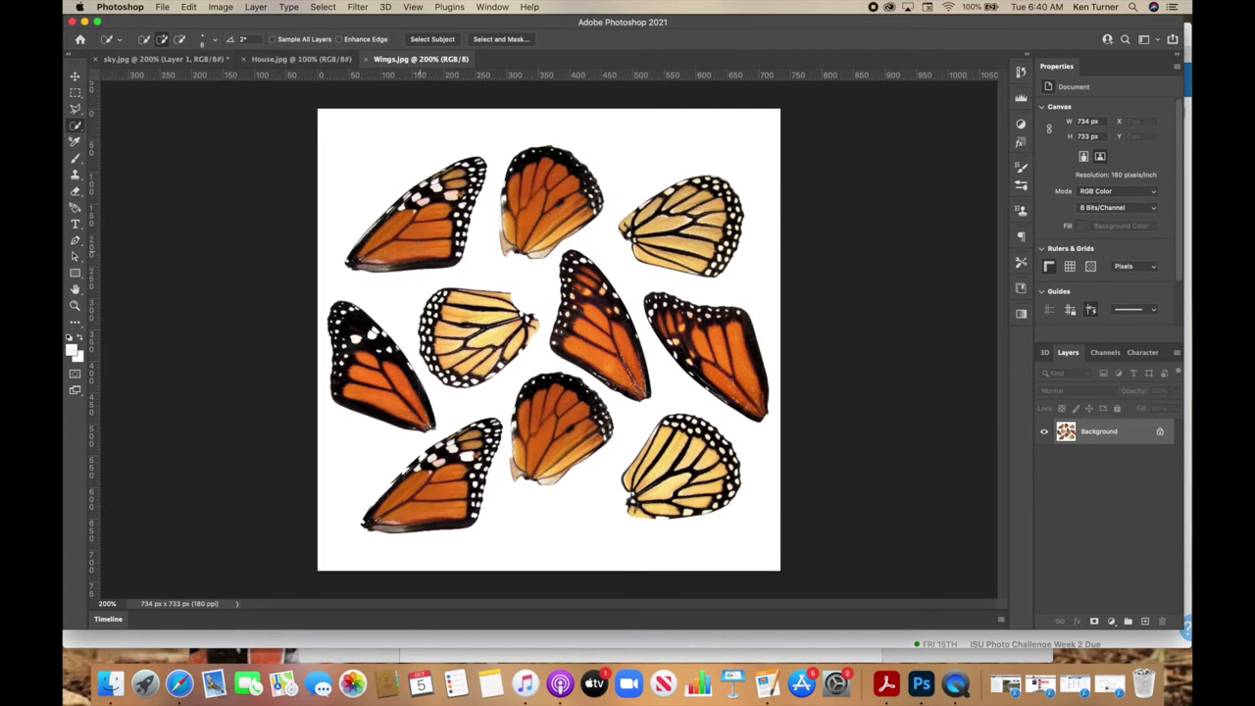
pyautogui.click(387, 245)
# - Refine the wing selection in Select and Mask with the Overlay view, enabling Smart Radius and slightly raising Radius, Smooth and Contrast
pyautogui.click(500, 39)
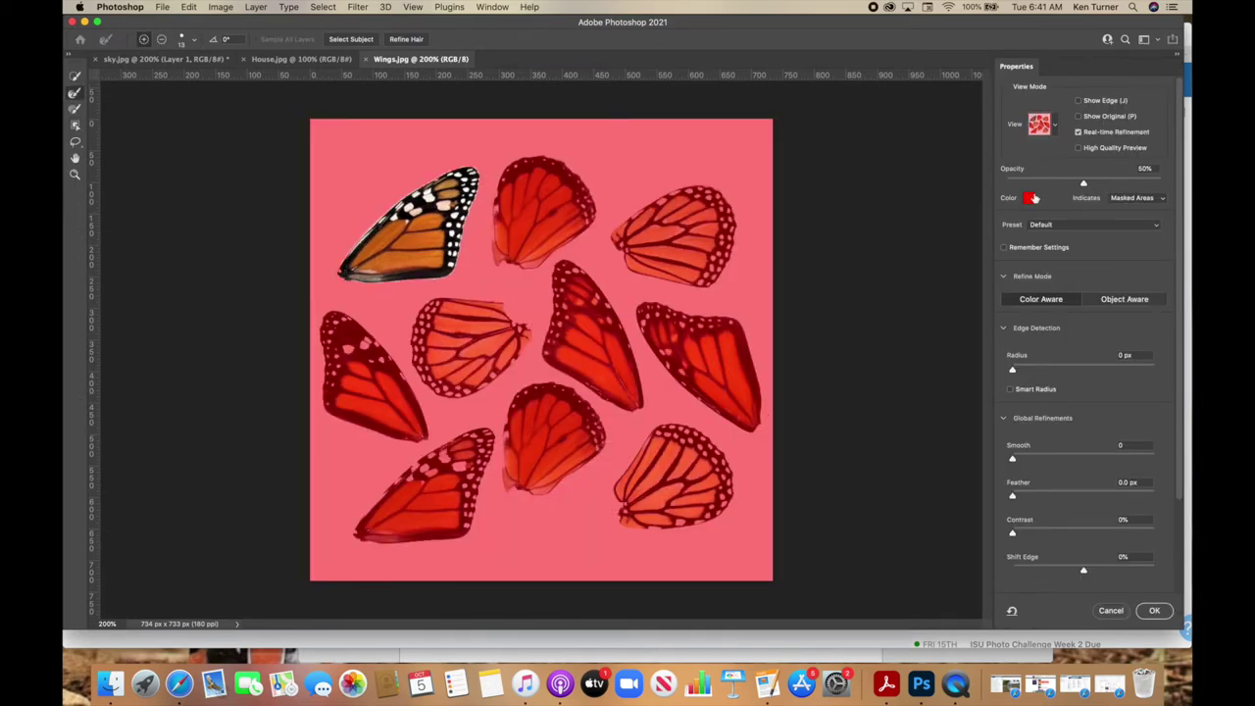
pyautogui.click(1049, 124)
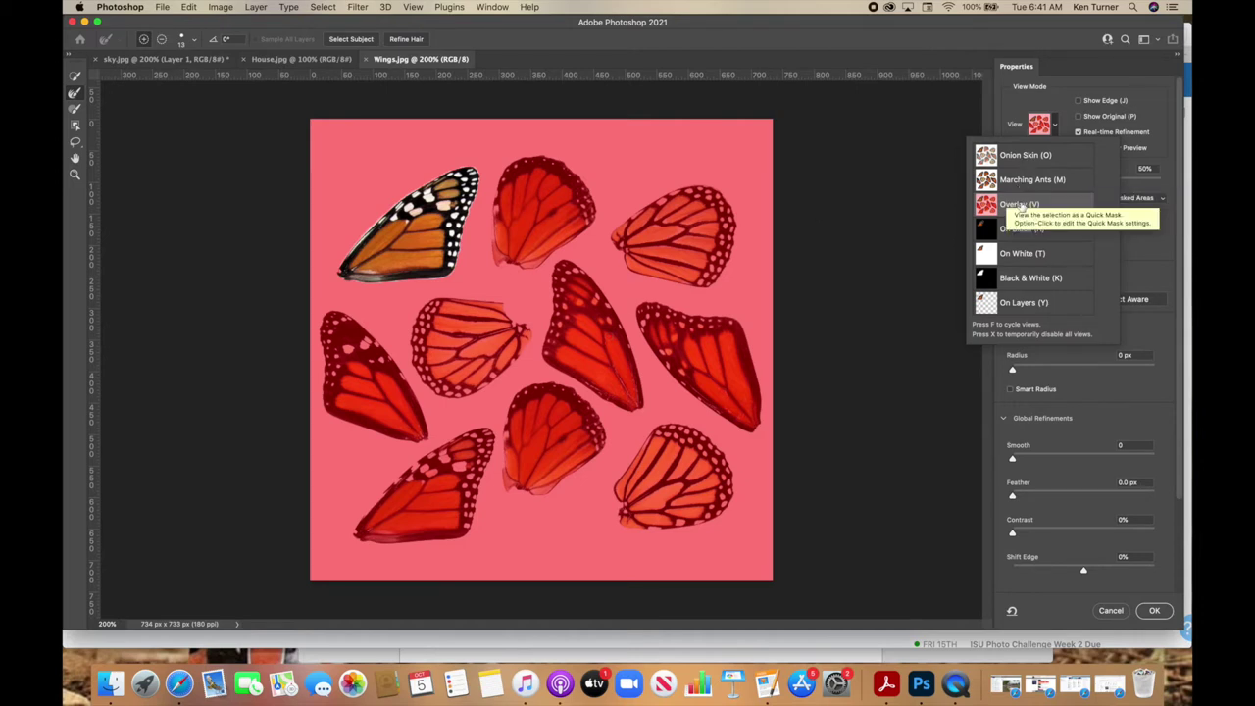
pyautogui.click(1021, 203)
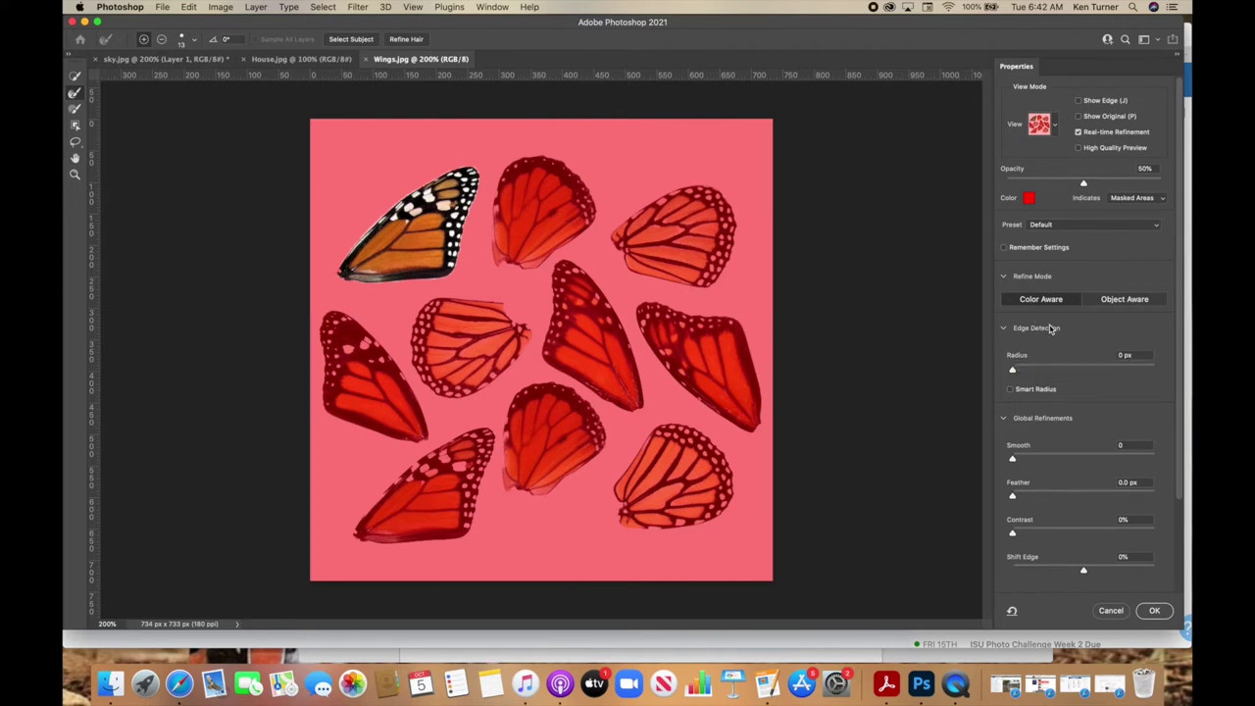
pyautogui.click(1010, 390)
pyautogui.moveTo(1012, 370); pyautogui.dragTo(1035, 370)
pyautogui.moveTo(1014, 462); pyautogui.dragTo(1022, 461)
pyautogui.moveTo(1012, 536); pyautogui.dragTo(1016, 536)
pyautogui.click(1016, 536)
pyautogui.click(1157, 611)
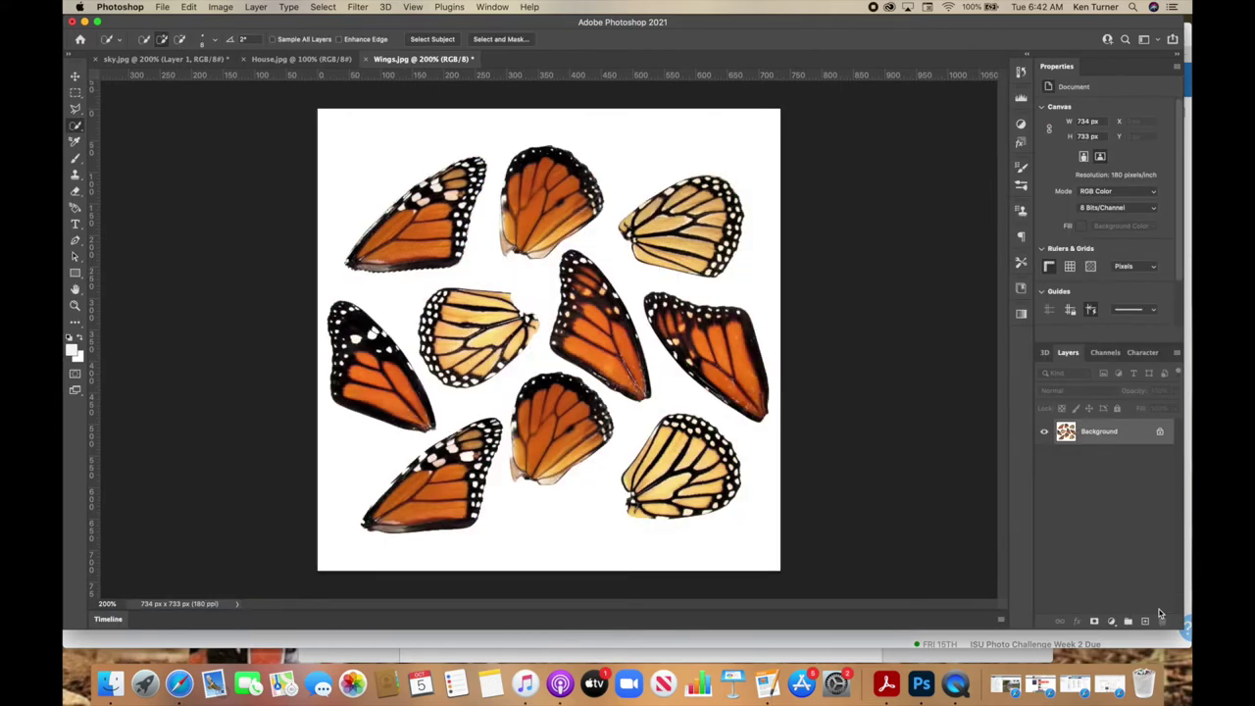
# - Copy the refined wing selection and paste it into the sky.jpg document
pyautogui.press('super+c')
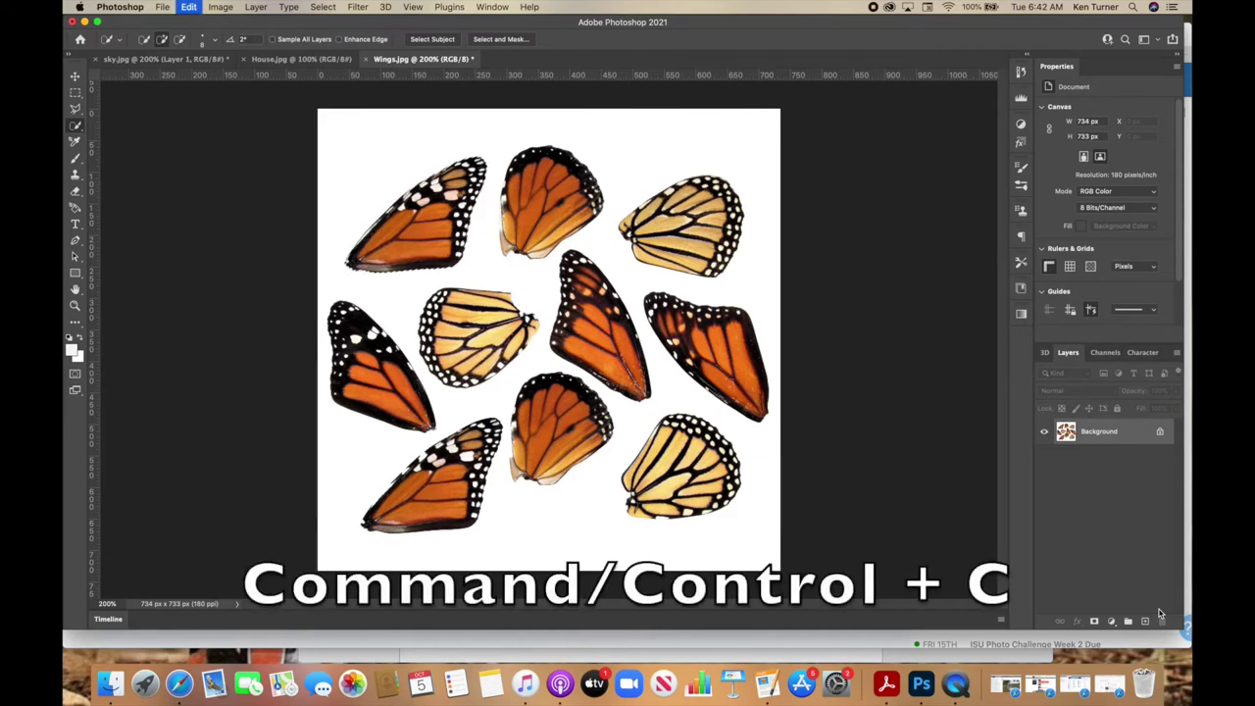
pyautogui.click(180, 60)
pyautogui.press('super+v')
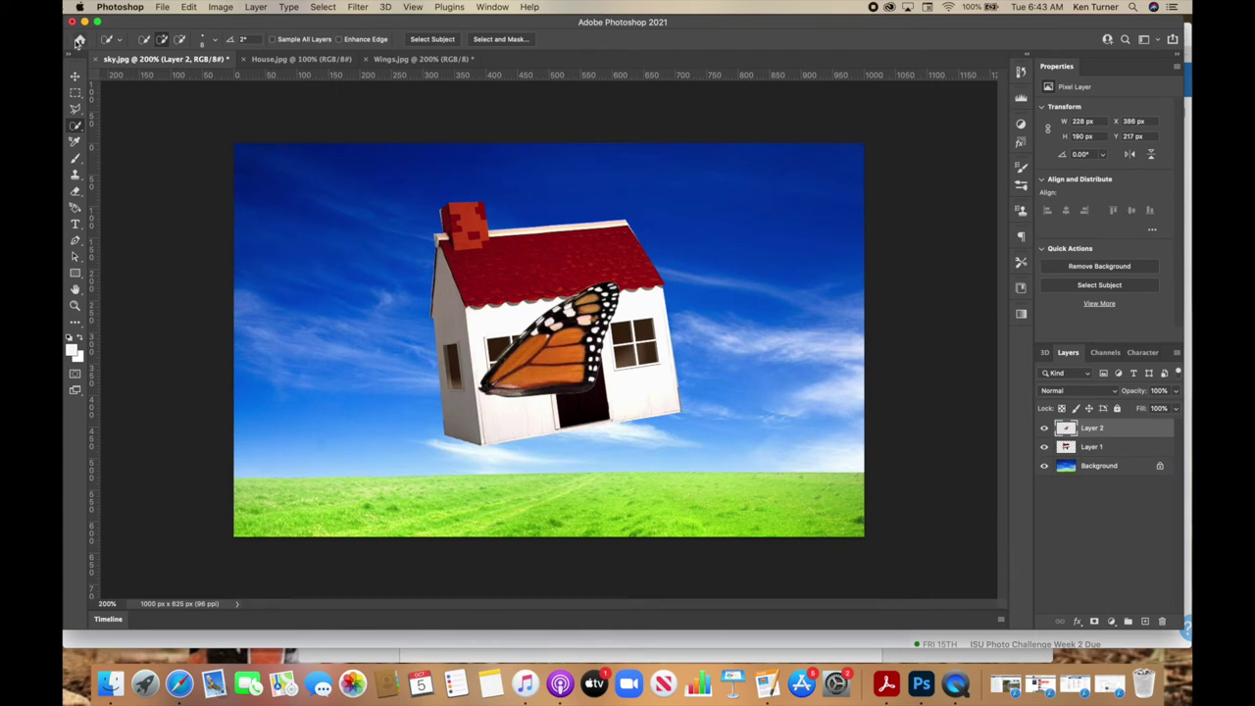
# - Scale the pasted wing to about 117% and place it behind the right side of the house, with its layer below the house layer
pyautogui.click(75, 81)
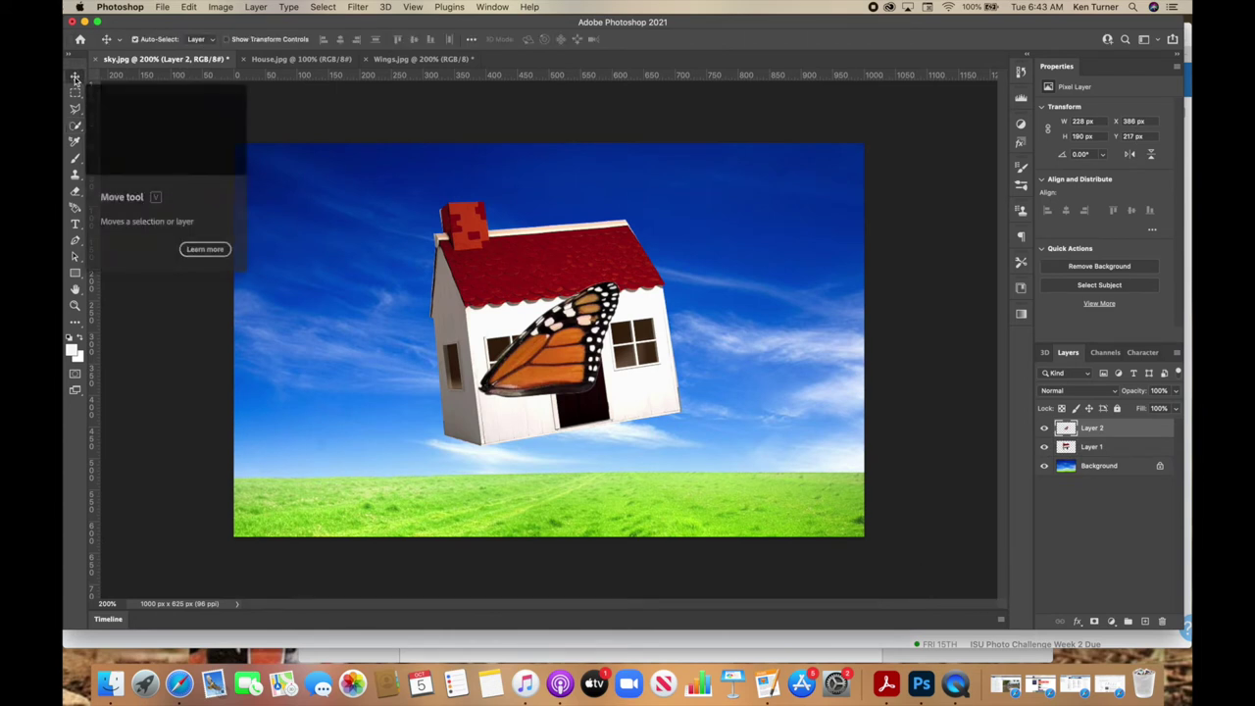
pyautogui.moveTo(554, 371); pyautogui.dragTo(733, 312)
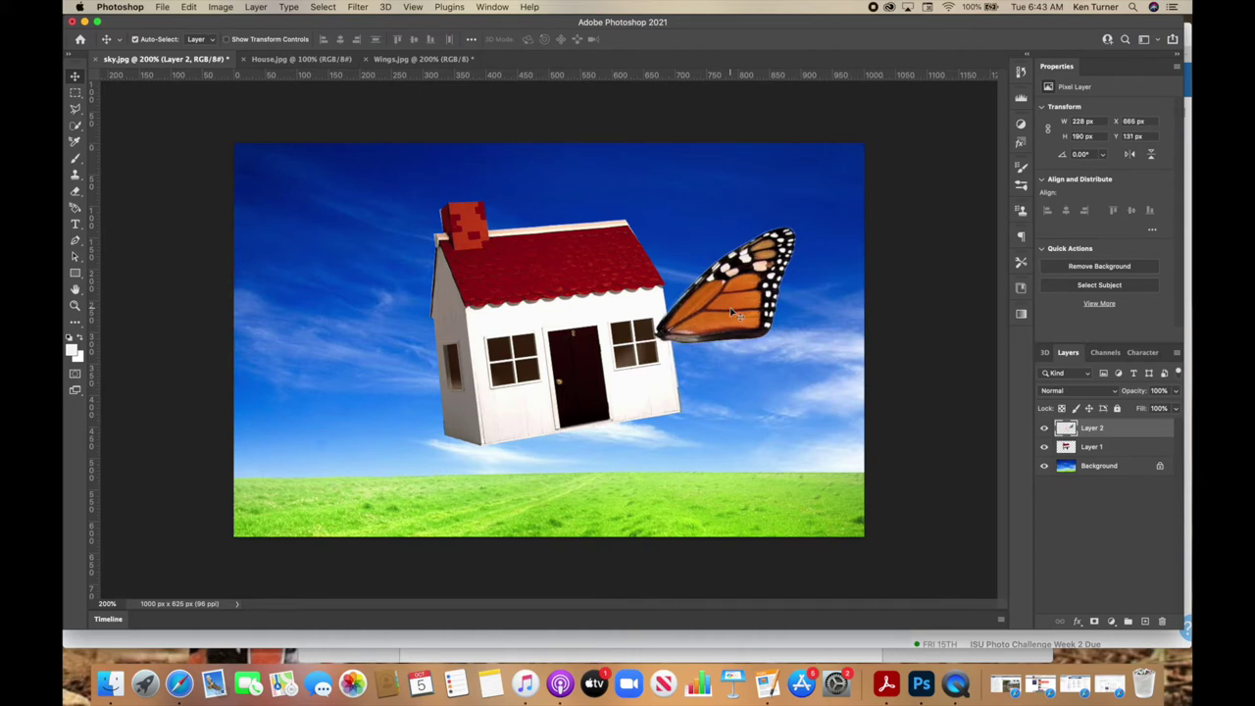
pyautogui.press('super+t')
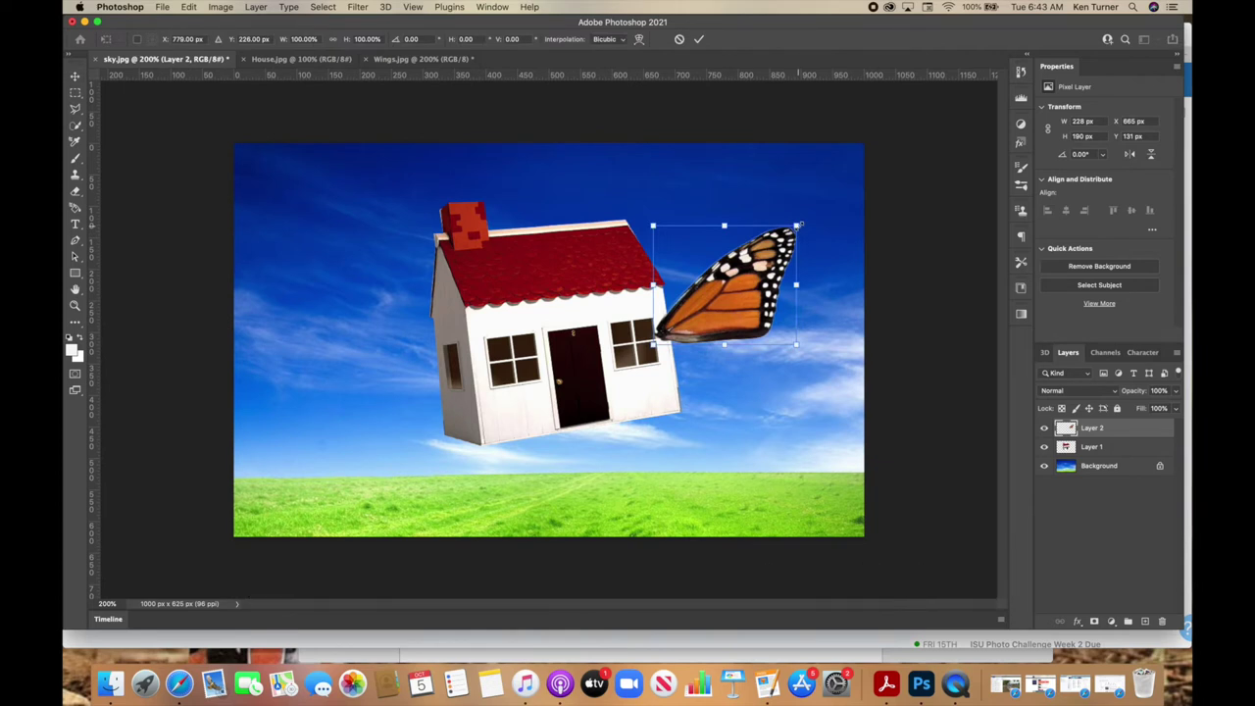
pyautogui.moveTo(799, 225); pyautogui.dragTo(821, 203)
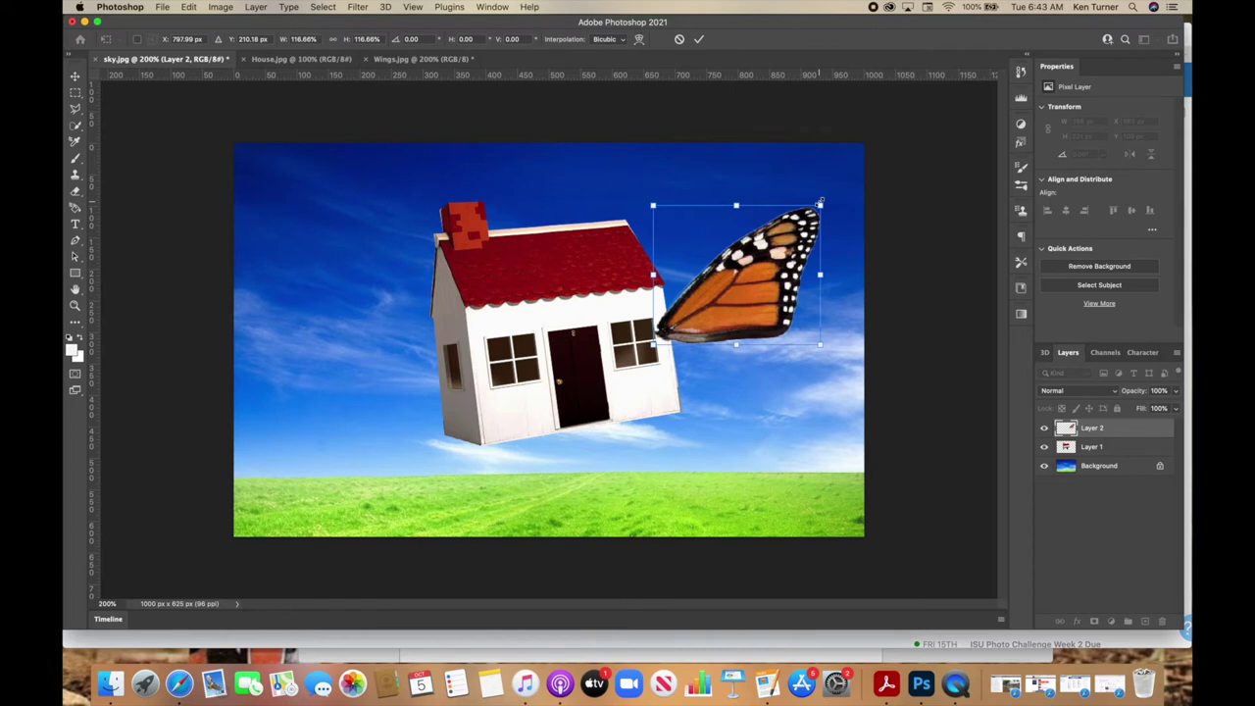
pyautogui.press('Return')
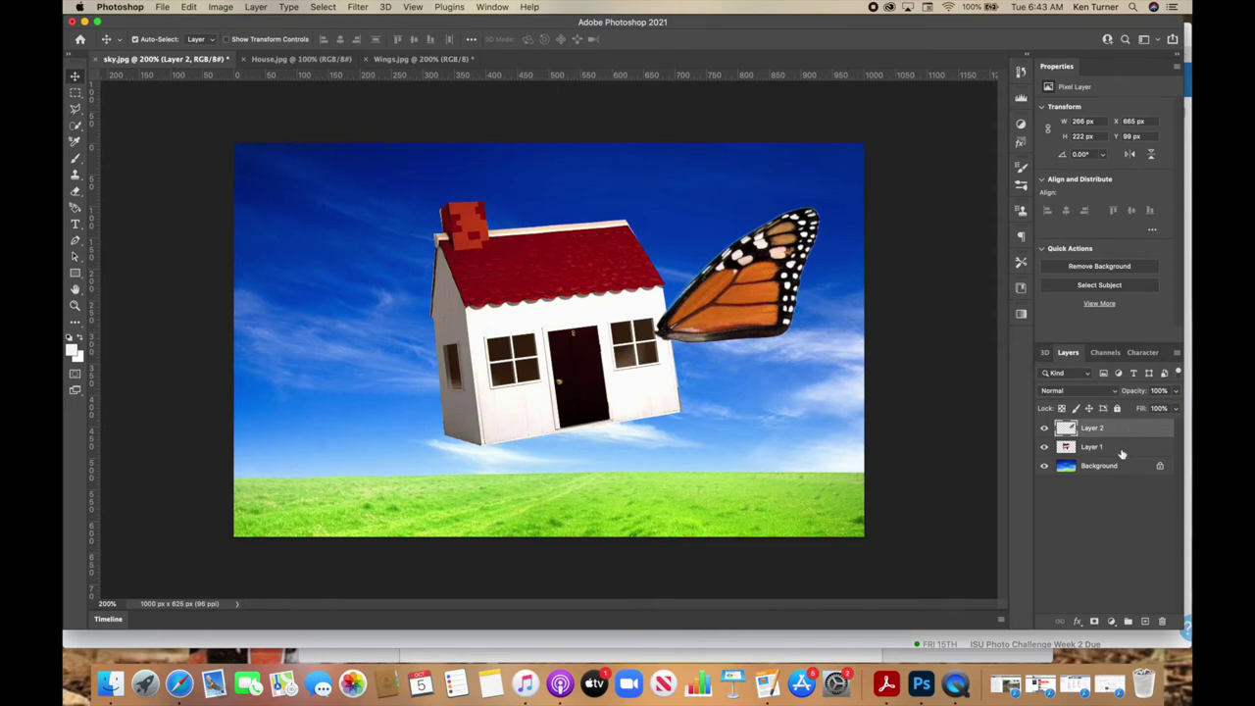
pyautogui.moveTo(1118, 454); pyautogui.dragTo(1115, 430)
pyautogui.press('super+z')
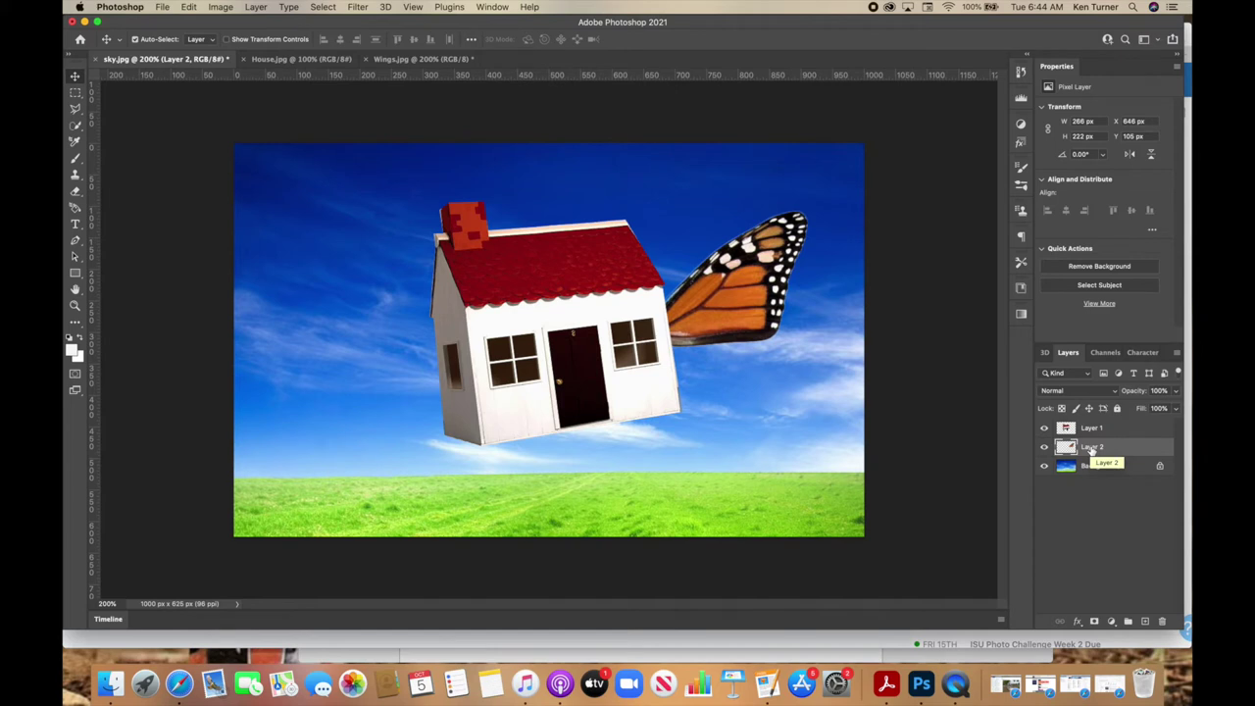
# - Rename the wing layer as Right Wing and the house layer as House
pyautogui.doubleClick(1091, 447)
pyautogui.write('Wing')
pyautogui.click(1081, 447)
pyautogui.write('Right')
pyautogui.doubleClick(1092, 428)
pyautogui.write('House')
pyautogui.press('Return')
# - Duplicate the Right Wing layer and place the copy in the sky to the left of the house
pyautogui.click(1105, 447)
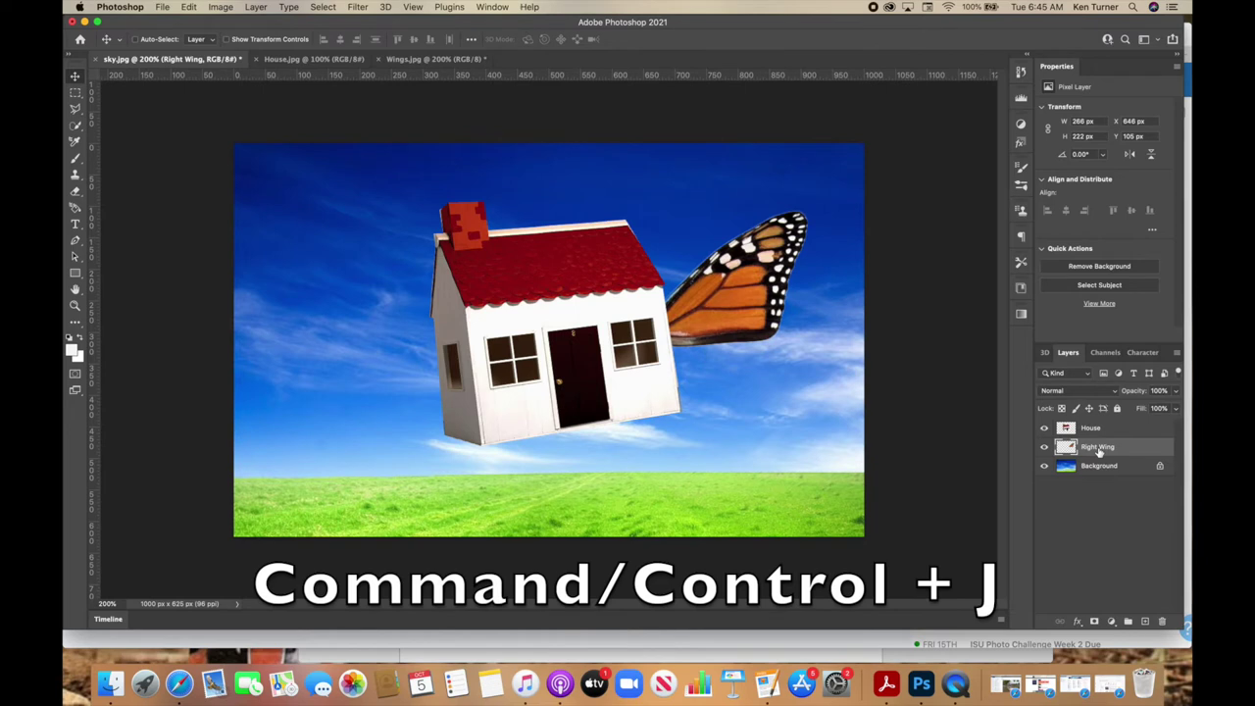
pyautogui.press('super+j')
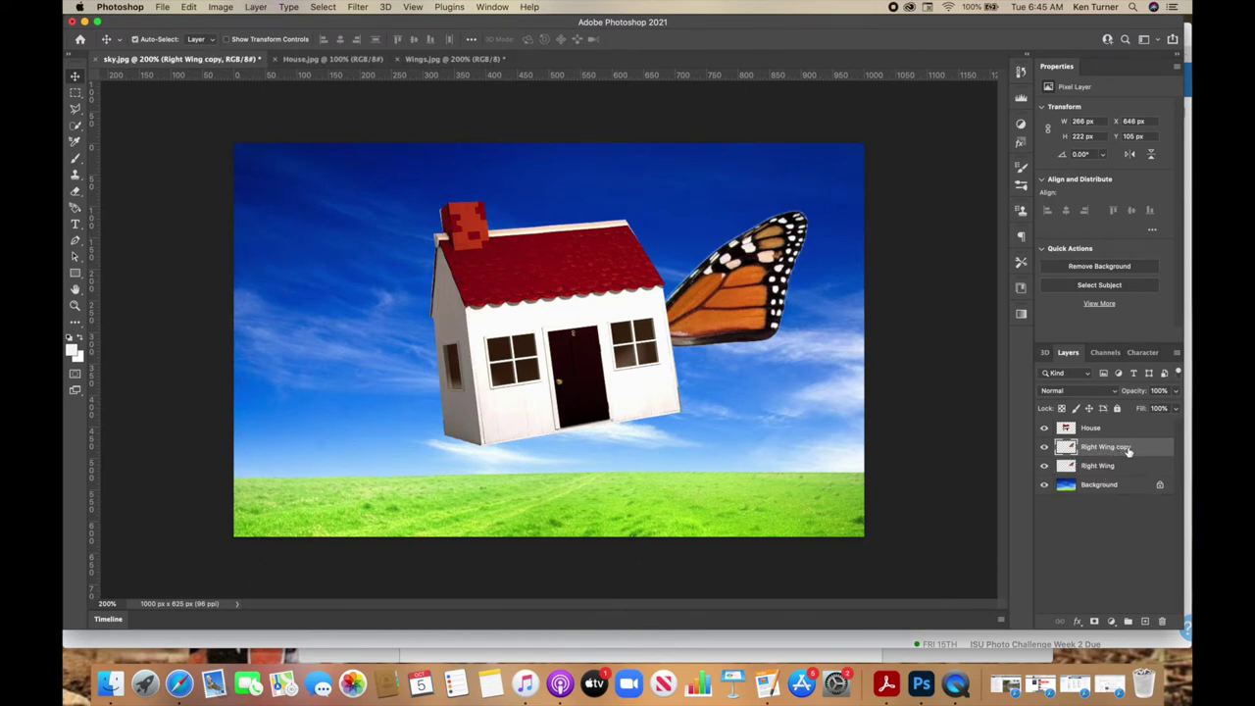
pyautogui.moveTo(740, 302); pyautogui.dragTo(362, 291)
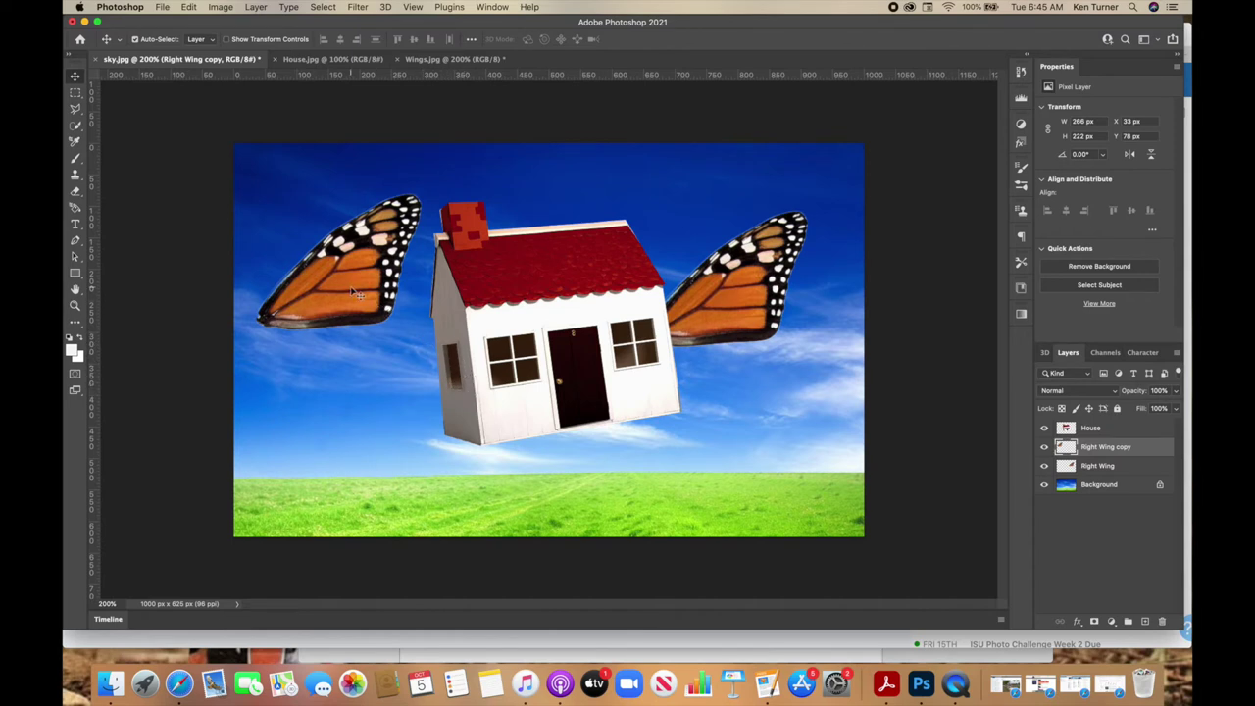
# - Flip the Right Wing copy layer horizontally so the wing points away from the house
pyautogui.click(189, 7)
pyautogui.moveTo(210, 300)
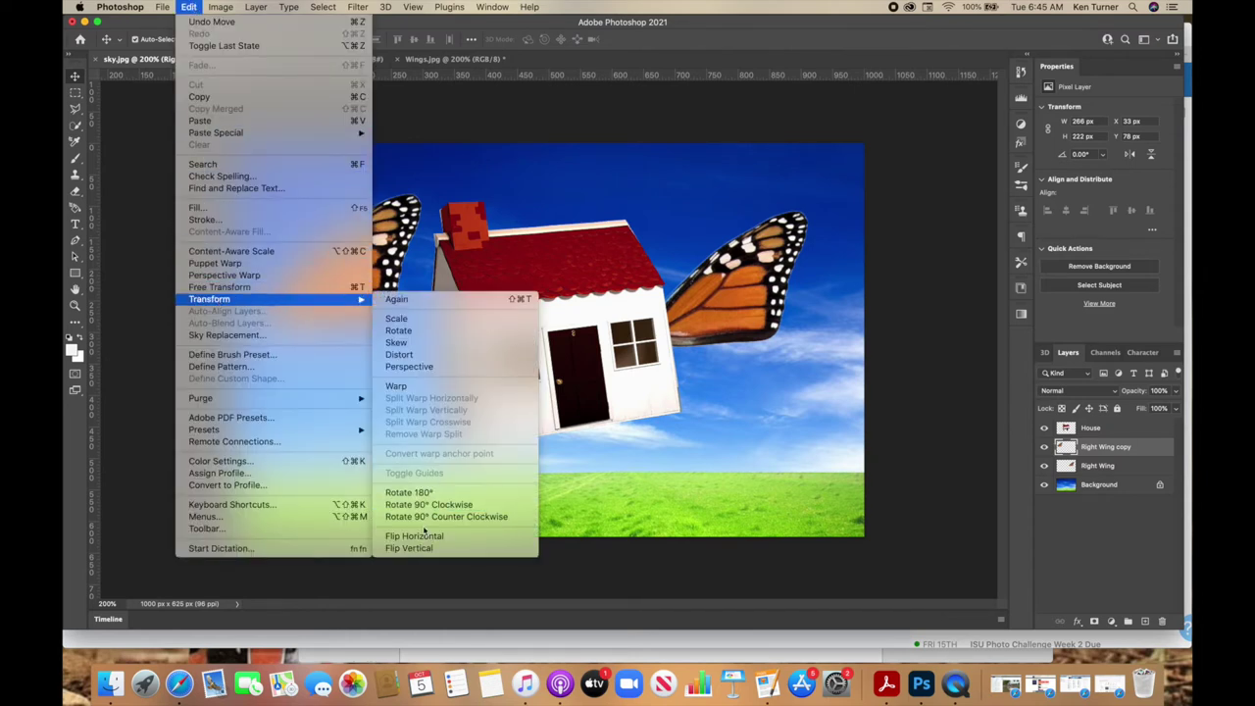
pyautogui.click(417, 536)
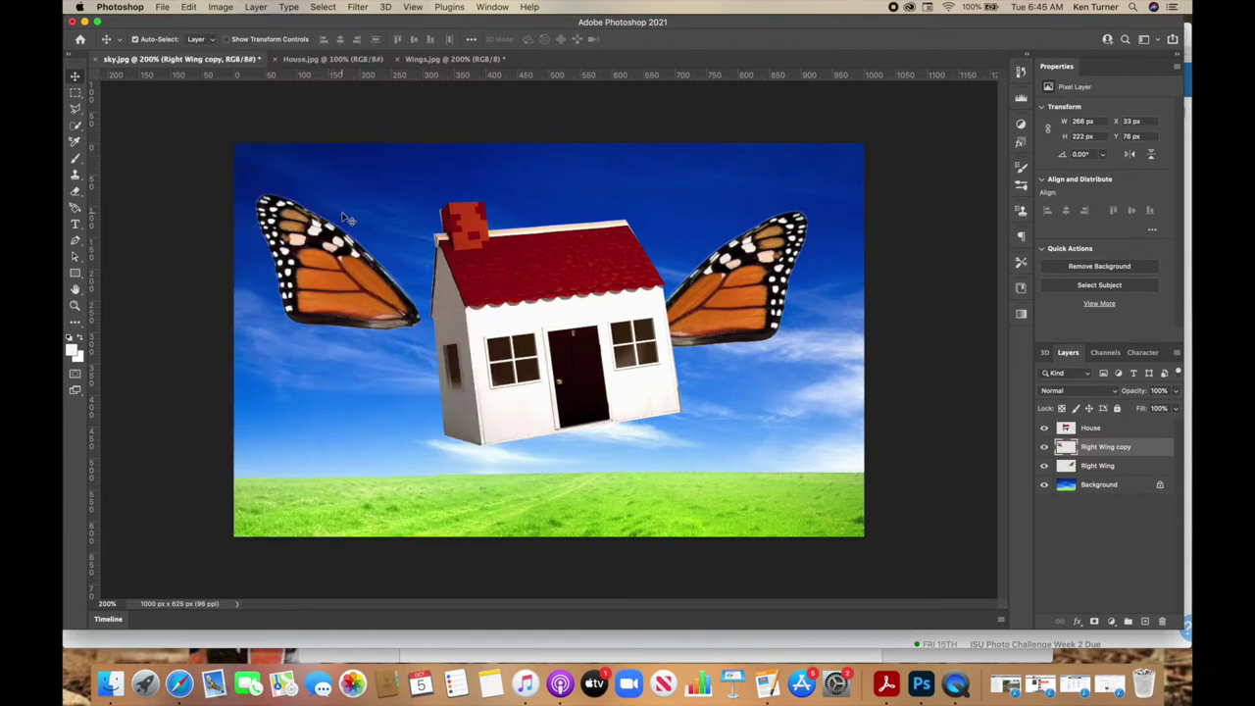
# - Try Flip Canvas Horizontal on the whole image and undo it
pyautogui.click(223, 8)
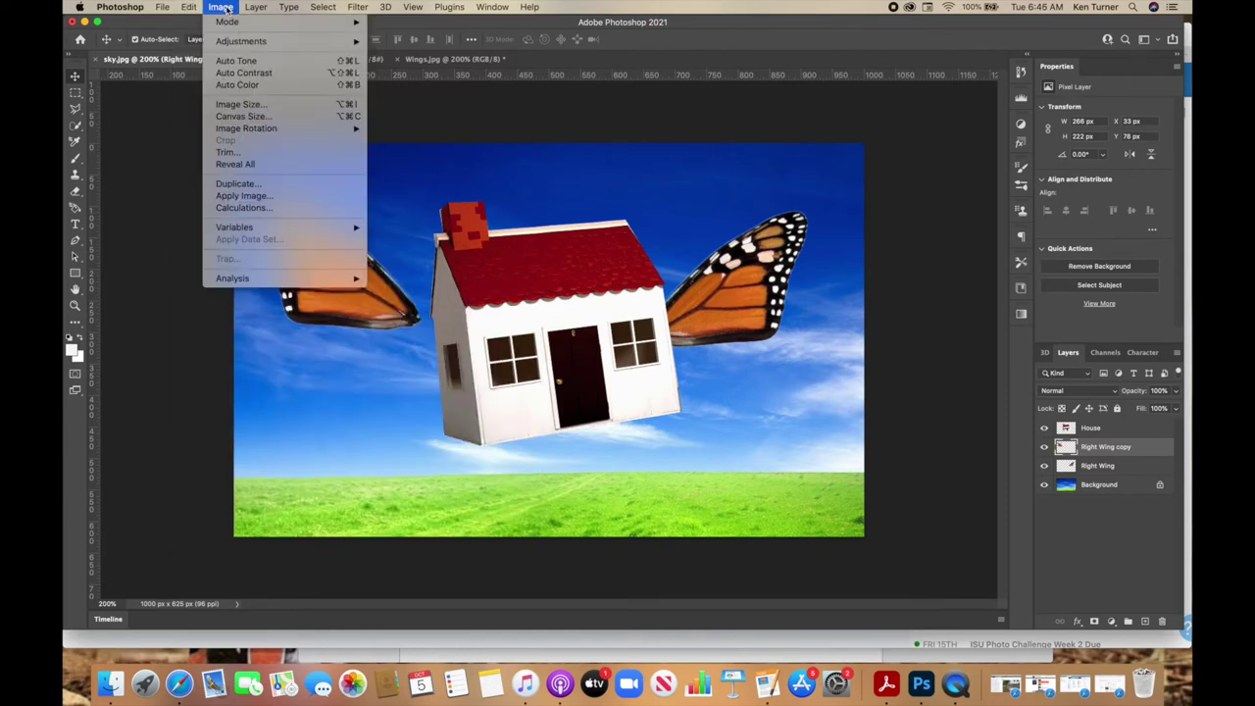
pyautogui.moveTo(233, 131)
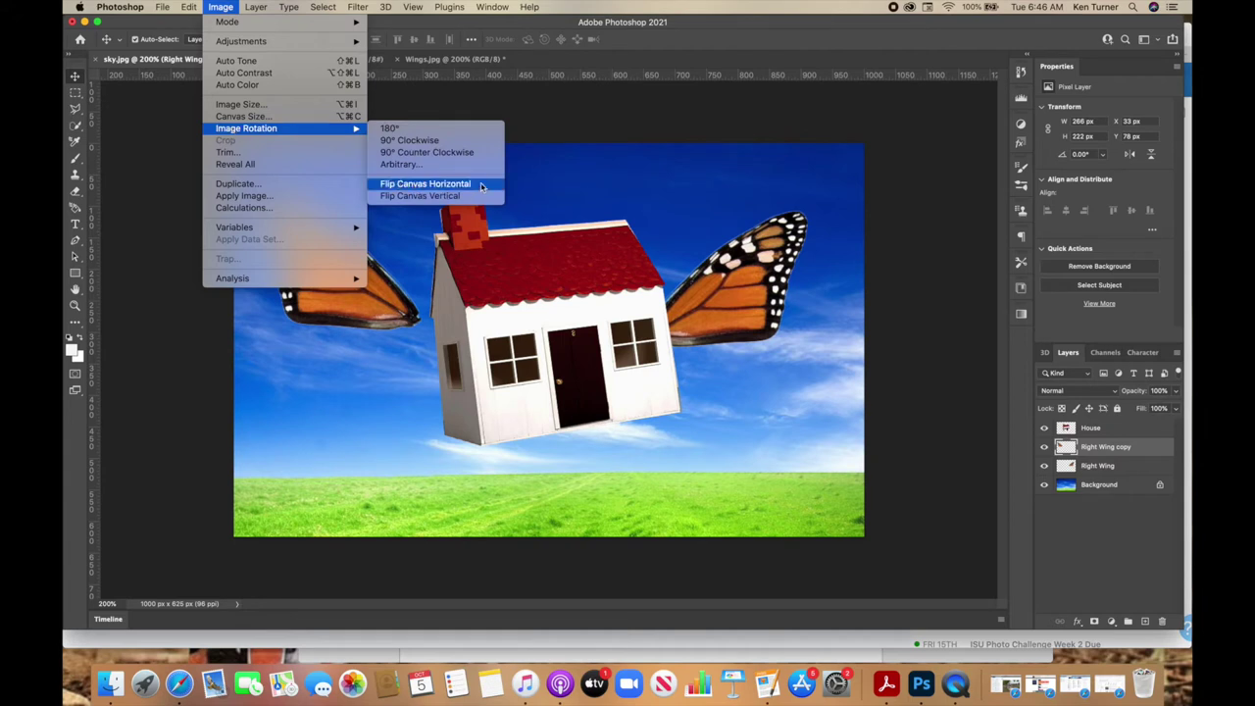
pyautogui.click(480, 186)
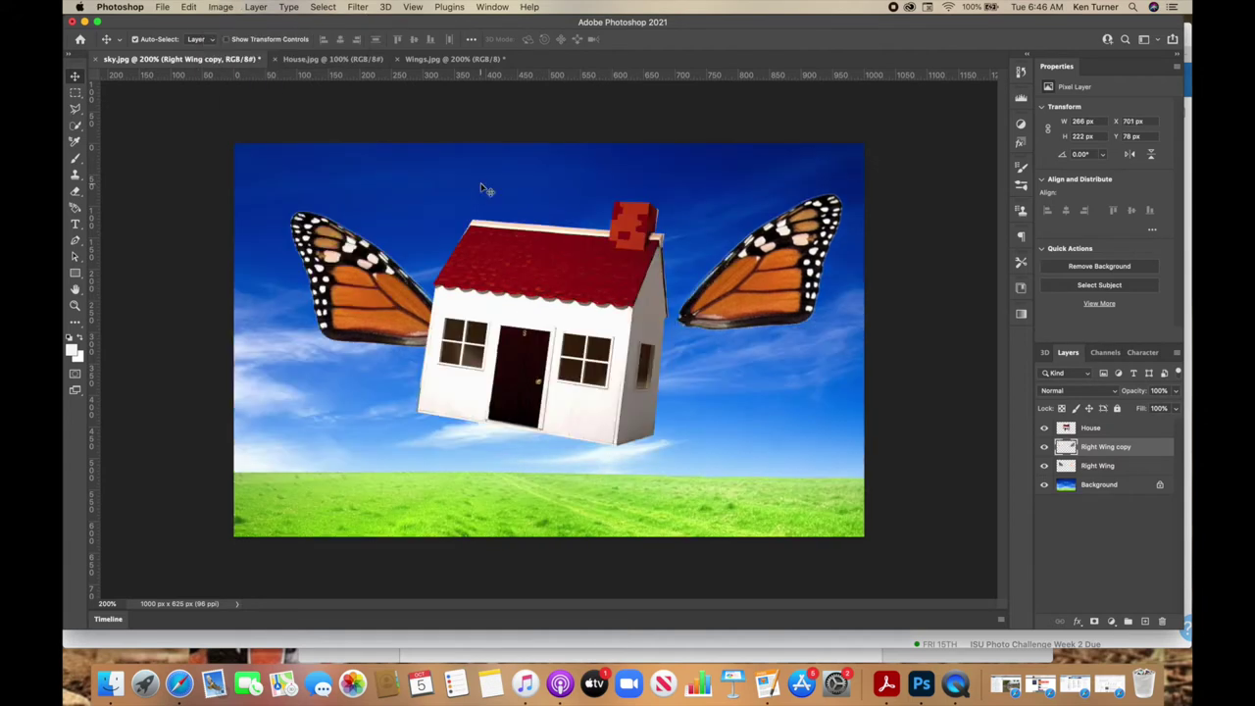
pyautogui.press('super+z')
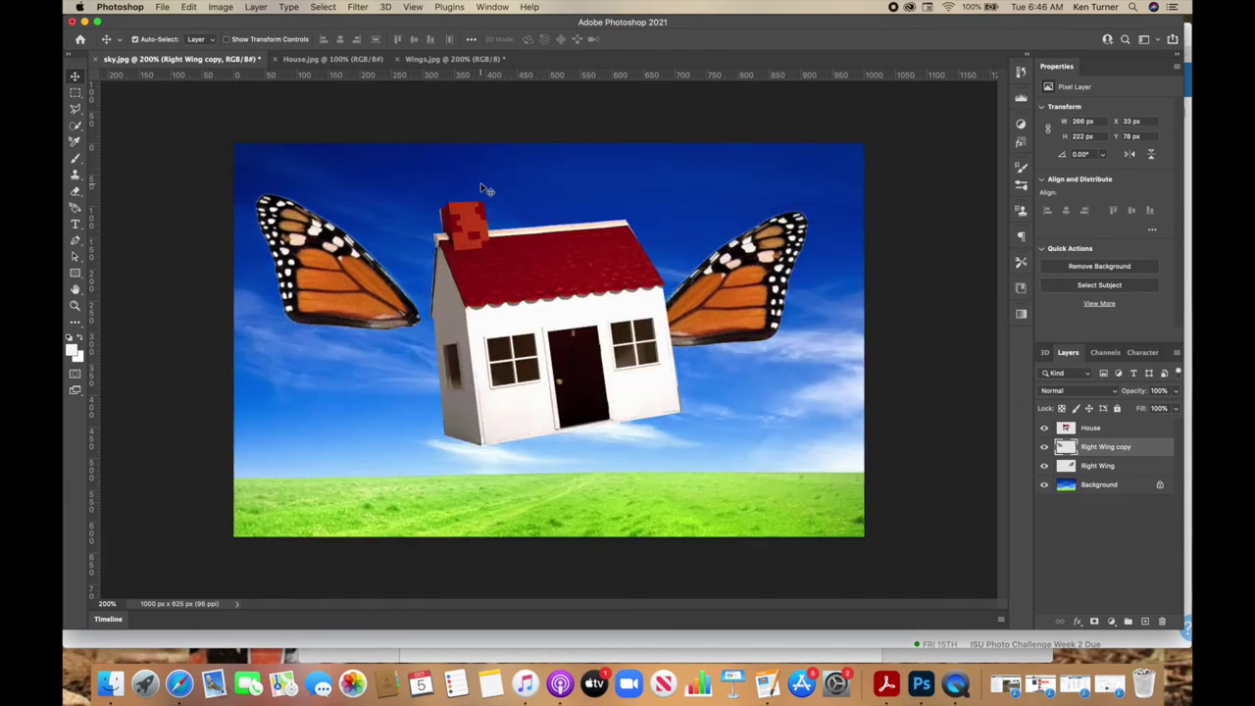
pyautogui.click(191, 7)
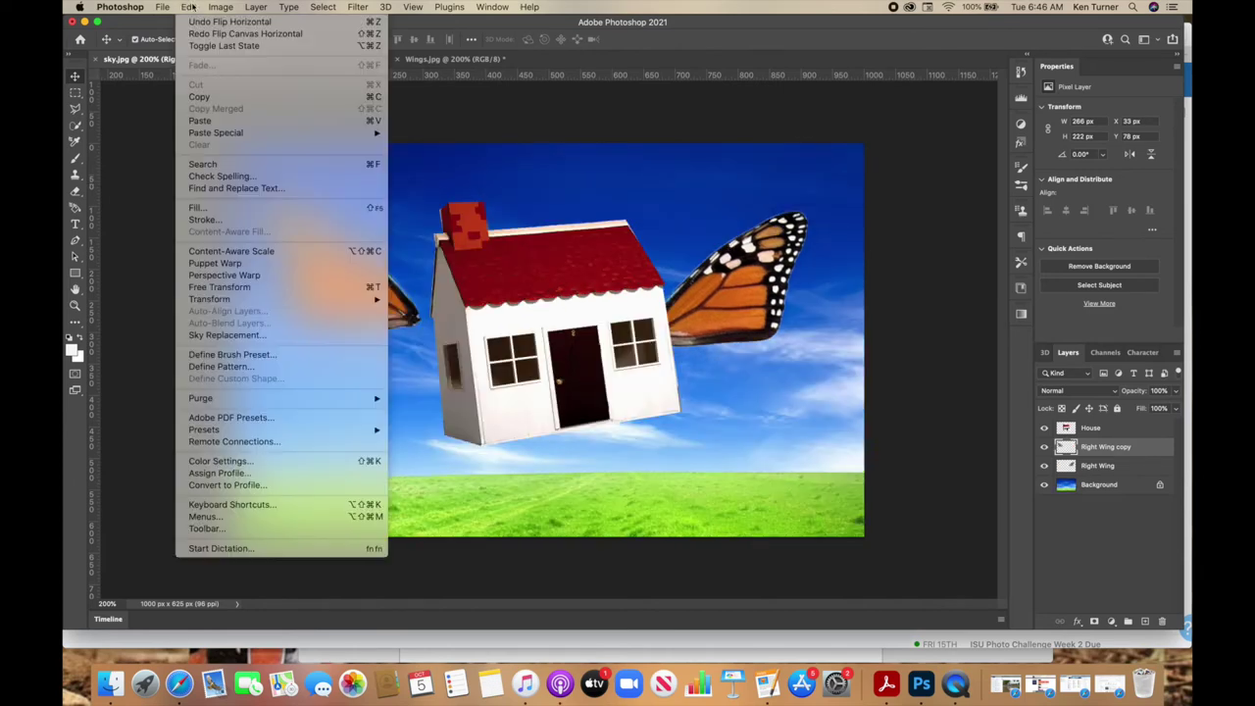
pyautogui.moveTo(230, 306)
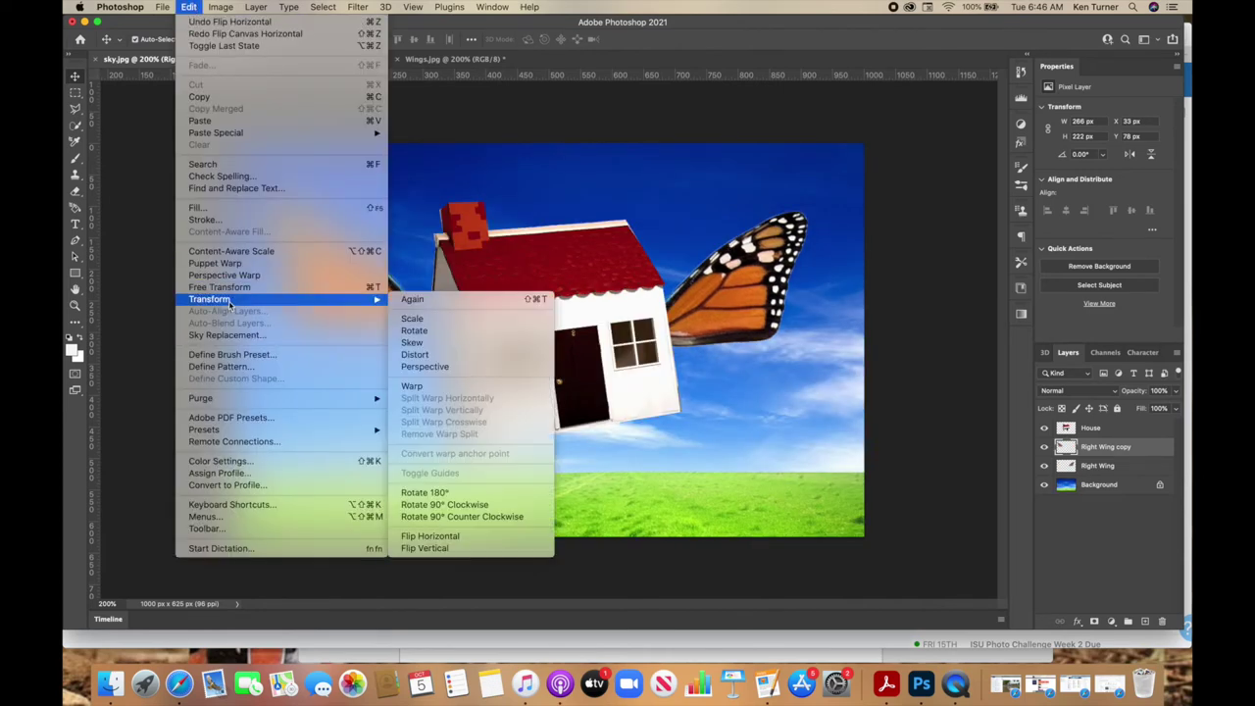
pyautogui.click(430, 536)
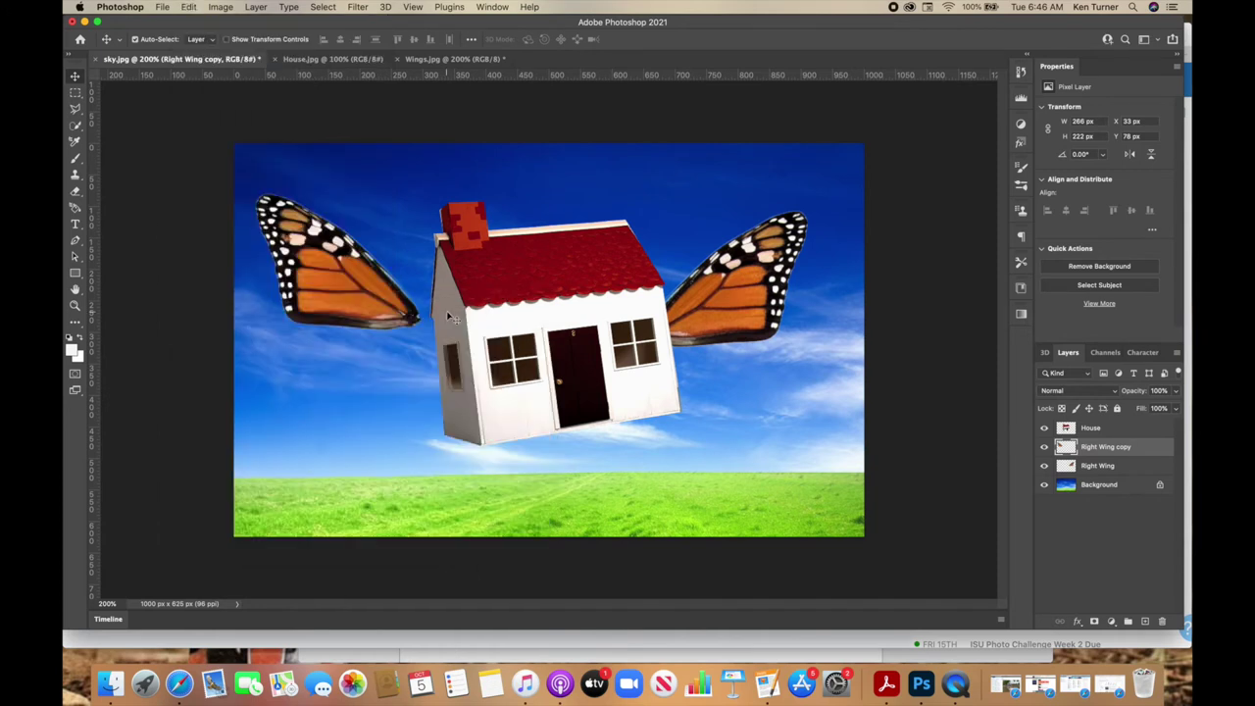
# - Attach the flipped wing to the house's left wall with its layer above House, and shift the right wing slightly upward
pyautogui.moveTo(310, 260); pyautogui.dragTo(369, 307)
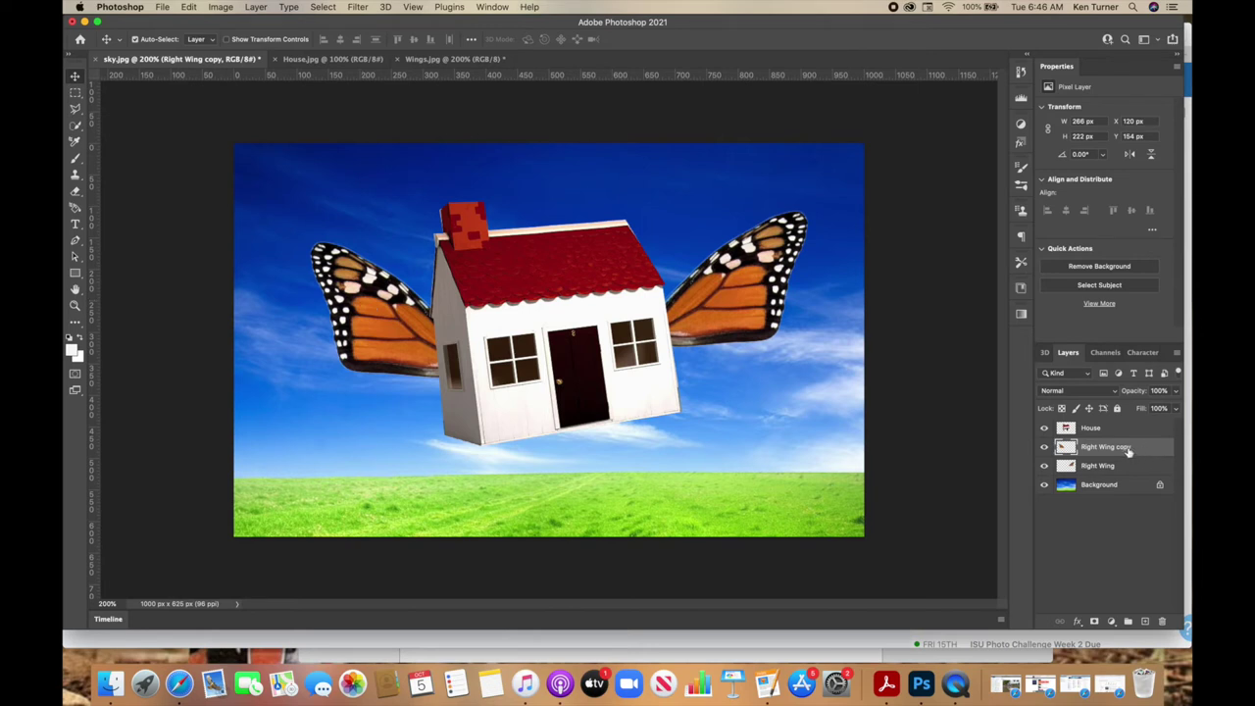
pyautogui.moveTo(1127, 450); pyautogui.dragTo(1106, 424)
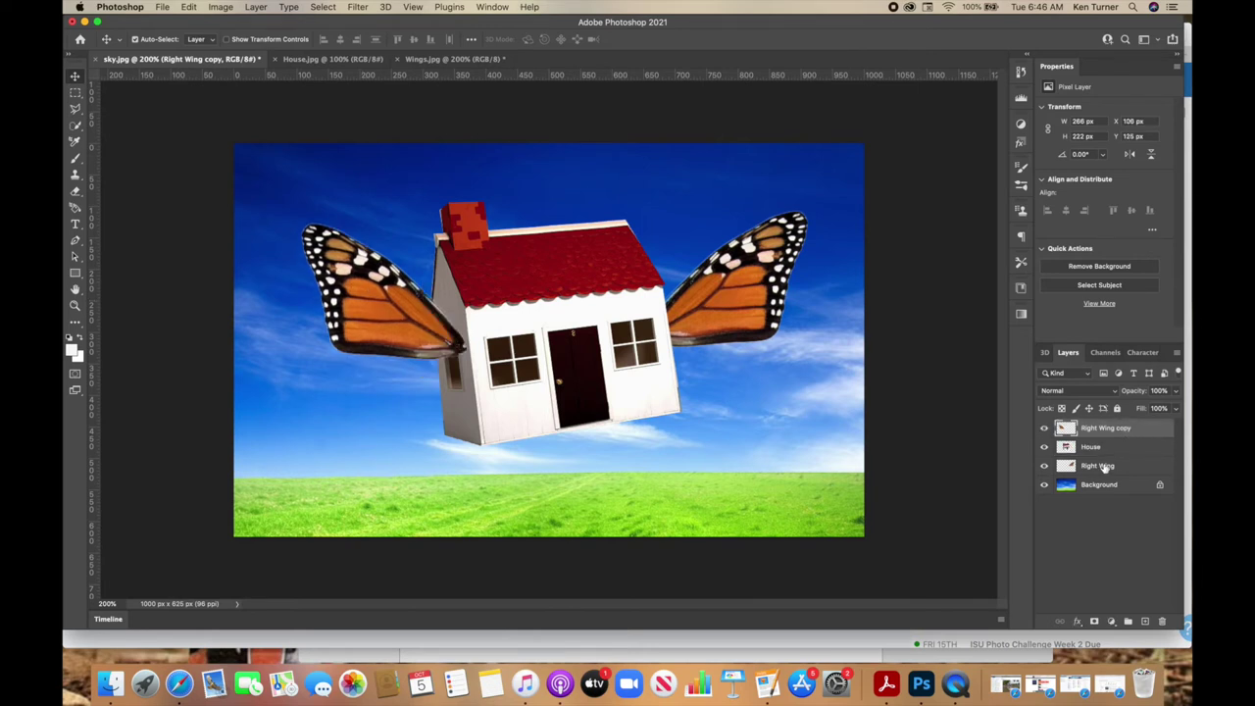
pyautogui.click(1105, 468)
pyautogui.moveTo(727, 301); pyautogui.dragTo(721, 290)
# - Rename the Right Wing copy layer as Left Wing
pyautogui.doubleClick(1106, 427)
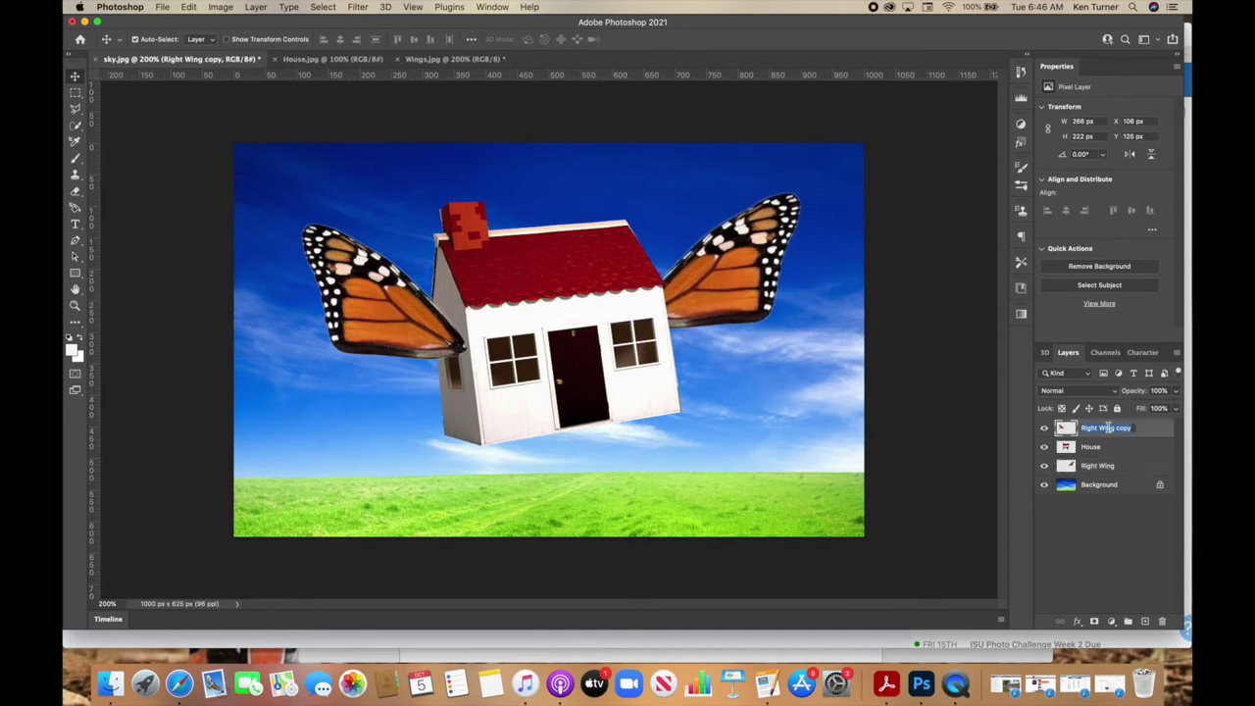
pyautogui.write('Left Wing')
pyautogui.press('Return')
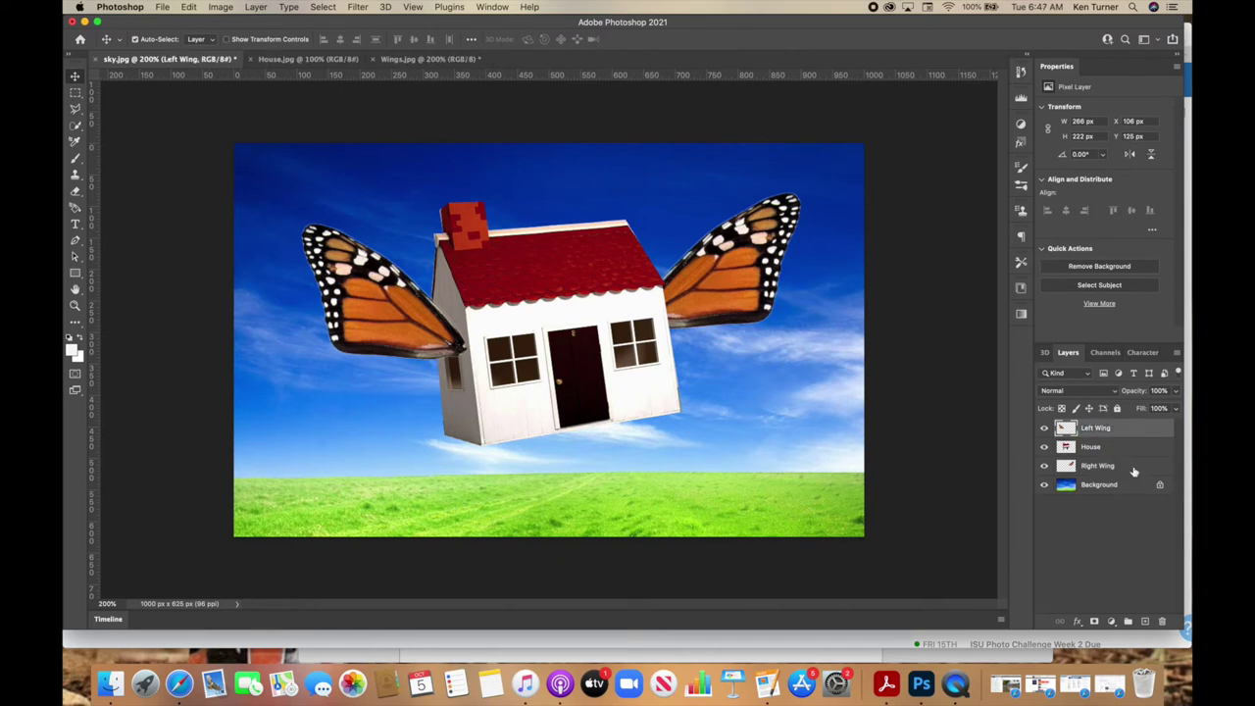
# - Rotate the right wing about 11.7° counterclockwise and move it closer to the house's right wall
pyautogui.click(1133, 471)
pyautogui.press('super+t')
pyautogui.moveTo(850, 275); pyautogui.dragTo(817, 250)
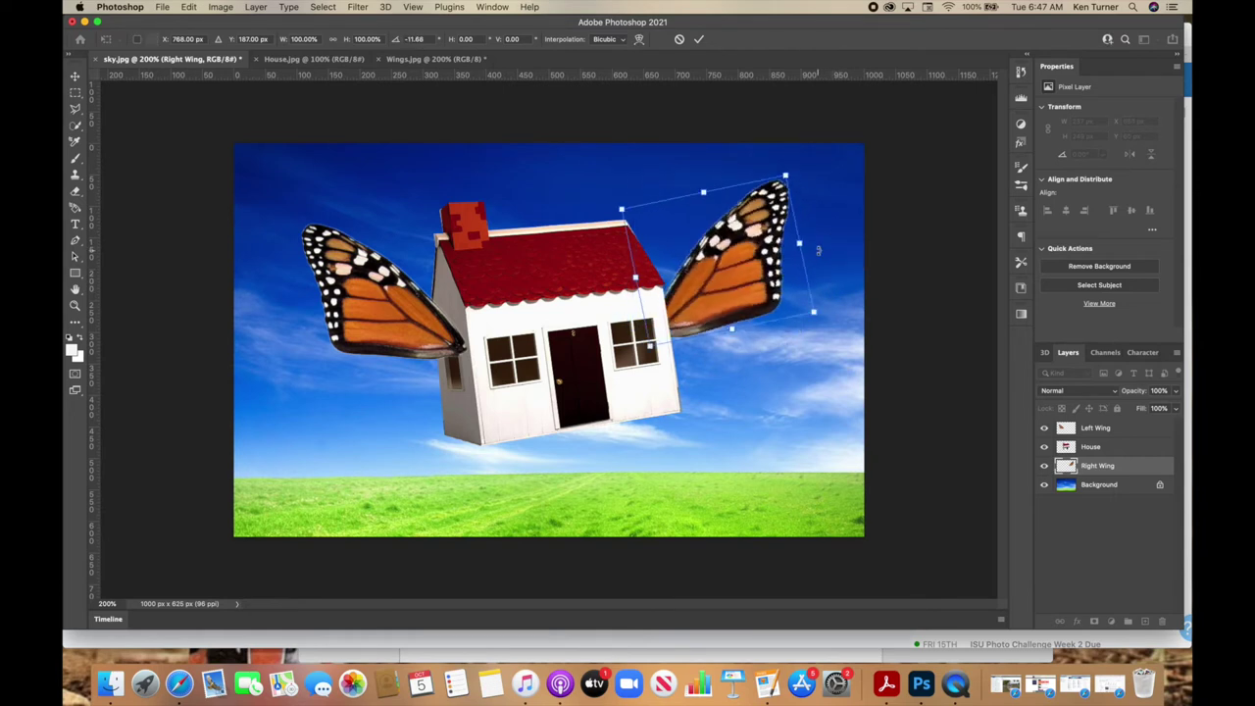
pyautogui.press('Return')
pyautogui.moveTo(753, 279); pyautogui.dragTo(731, 270)
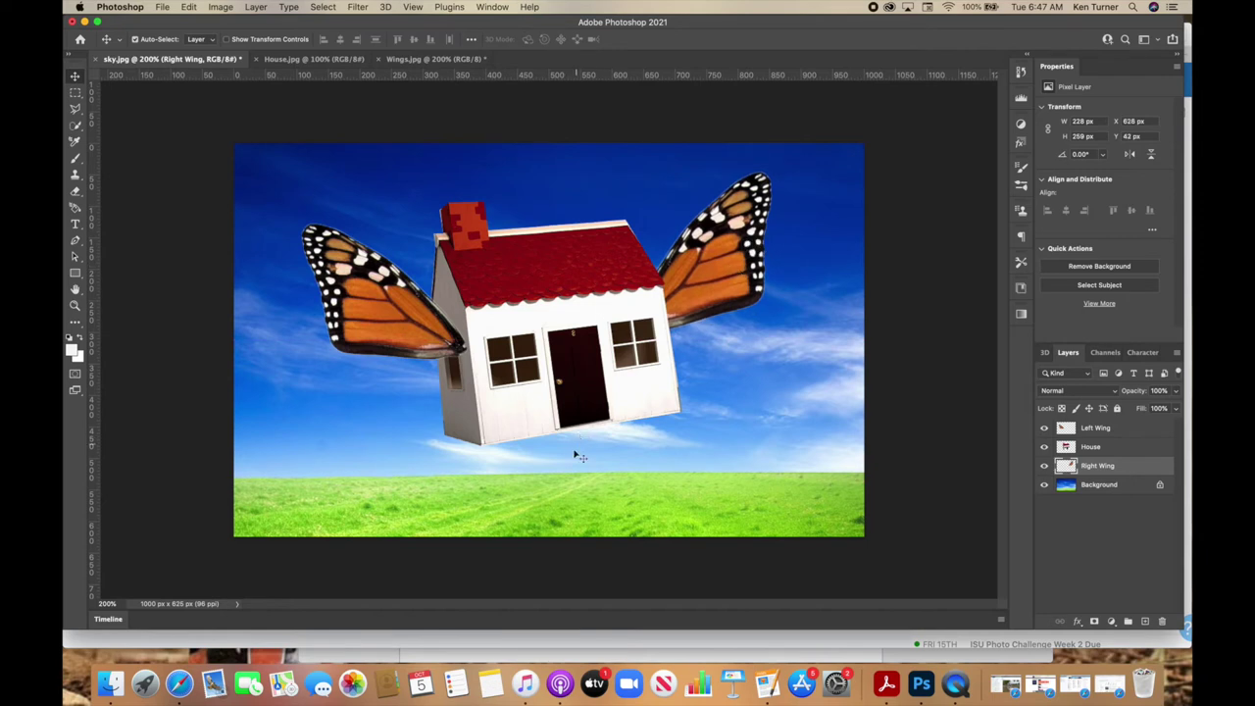
# - Open the duck feet image and select the left orange foot with the Quick Selection tool
pyautogui.click(168, 7)
pyautogui.click(171, 34)
pyautogui.doubleClick(657, 187)
pyautogui.click(75, 126)
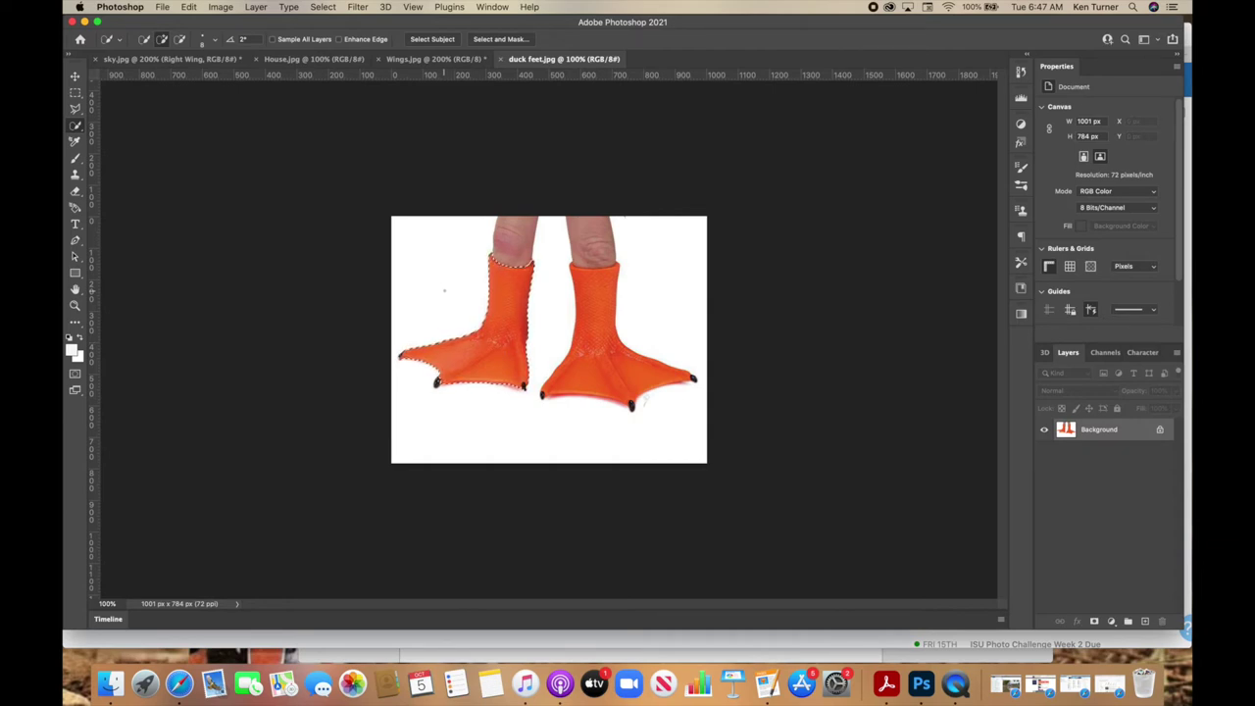
# - Enlarge the Quick Selection brush to 175 px and shrink it back to a small size
pyautogui.press(']')
pyautogui.press(']')
pyautogui.press(']')
pyautogui.press(']')
pyautogui.press(']')
pyautogui.press(']')
pyautogui.press(']')
pyautogui.press(']')
pyautogui.press(']')
pyautogui.press(']')
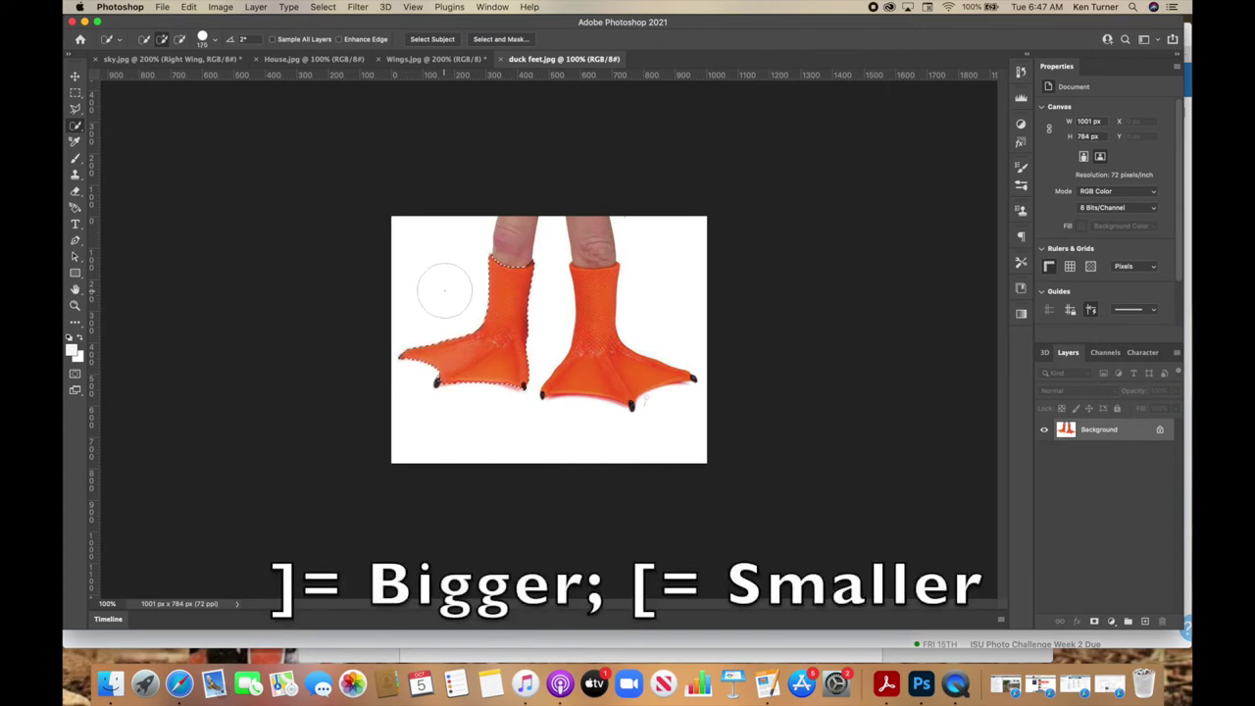
pyautogui.press('[')
pyautogui.press('[')
pyautogui.press('[')
pyautogui.press('[')
pyautogui.press('[')
pyautogui.press('[')
pyautogui.press('[')
pyautogui.press('[')
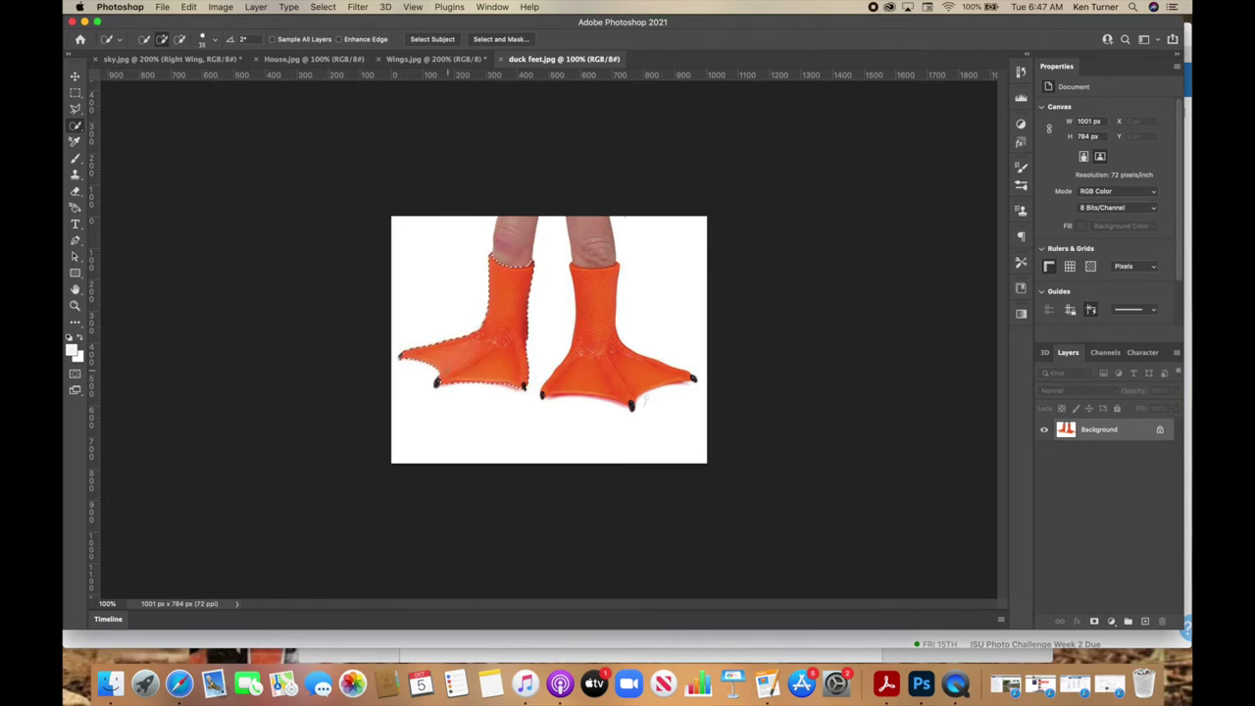
# - Refine the left foot selection in Select and Mask, enabling Smart Radius and slightly raising Radius, Smooth and Contrast
pyautogui.click(500, 40)
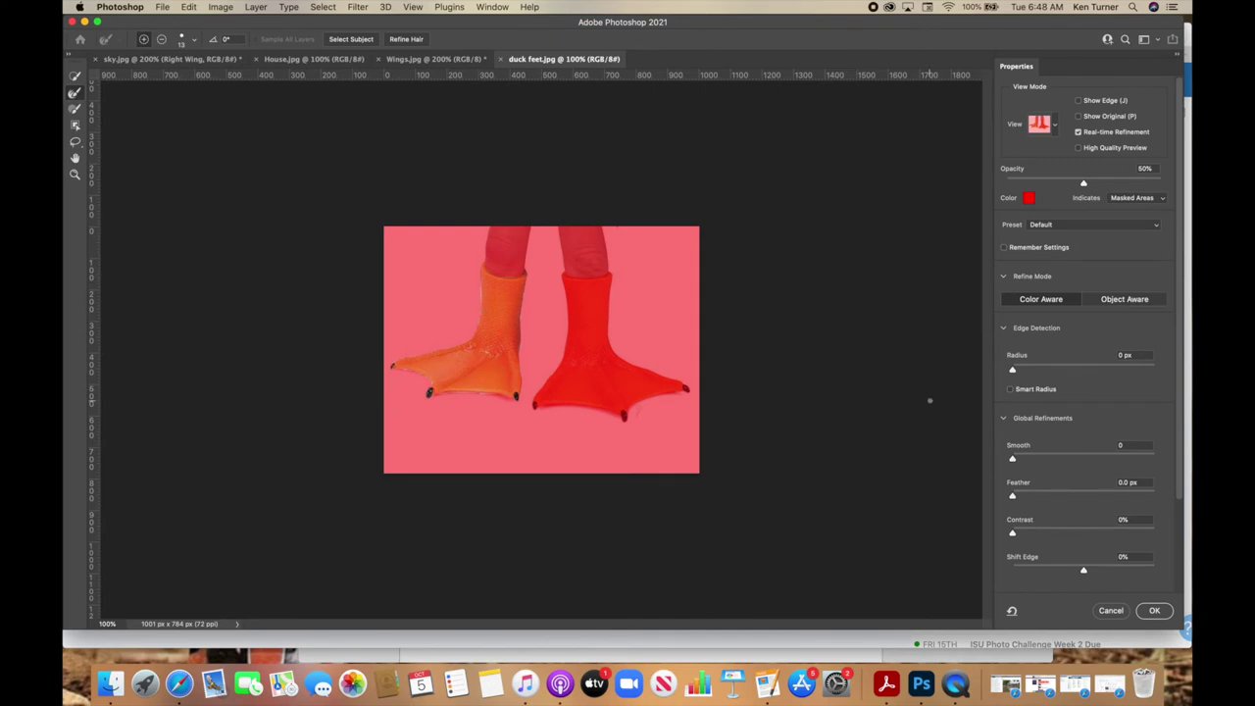
pyautogui.click(1011, 389)
pyautogui.moveTo(1012, 375); pyautogui.dragTo(1031, 373)
pyautogui.moveTo(1012, 458); pyautogui.dragTo(1020, 459)
pyautogui.moveTo(1012, 535); pyautogui.dragTo(1017, 535)
pyautogui.click(1154, 610)
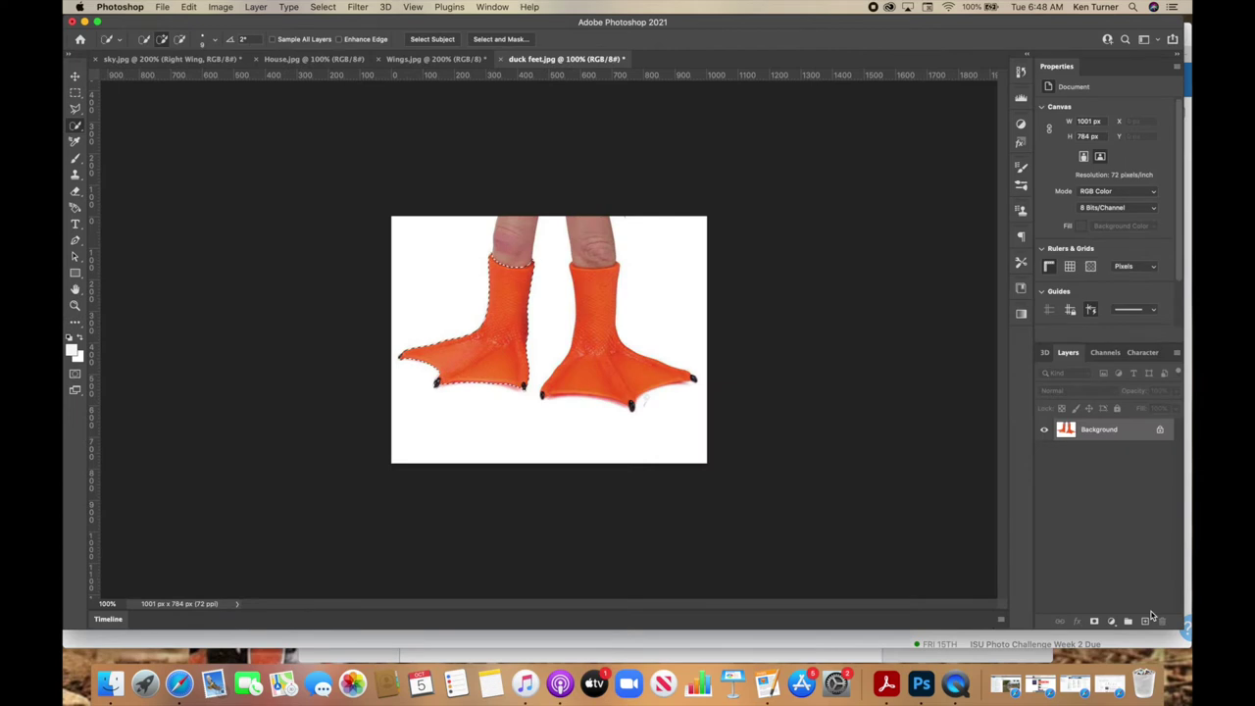
# - Paste the copied foot into sky.jpg and fit it under the house's lower edge at about 113 by 115 px
pyautogui.click(169, 60)
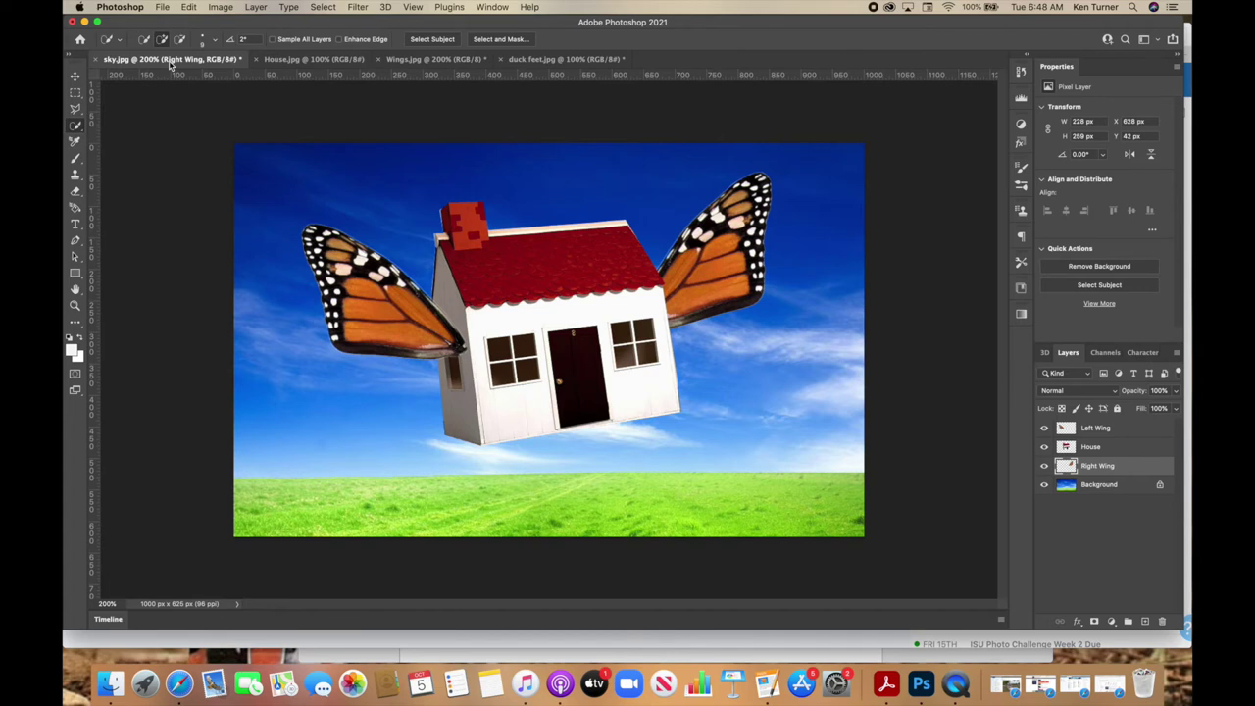
pyautogui.press('cmd+v')
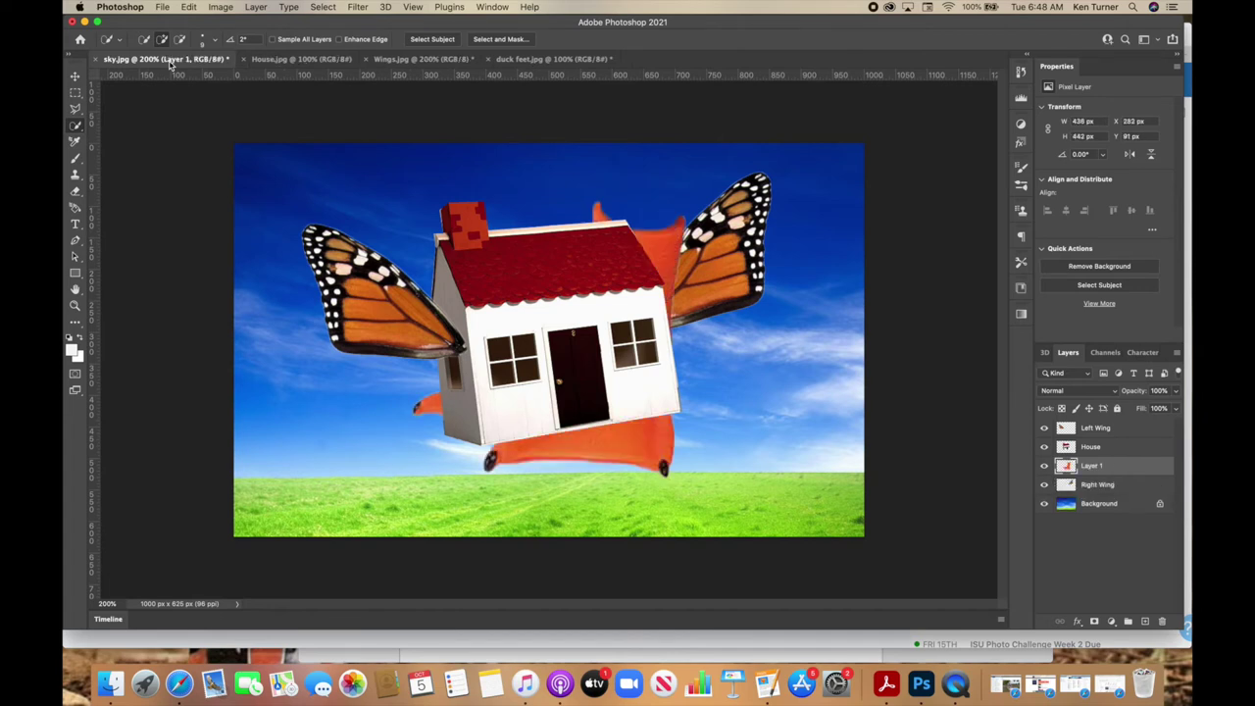
pyautogui.press('cmd+t')
pyautogui.moveTo(413, 201); pyautogui.dragTo(641, 383)
pyautogui.press('Return')
pyautogui.click(74, 75)
pyautogui.moveTo(669, 461); pyautogui.dragTo(537, 475)
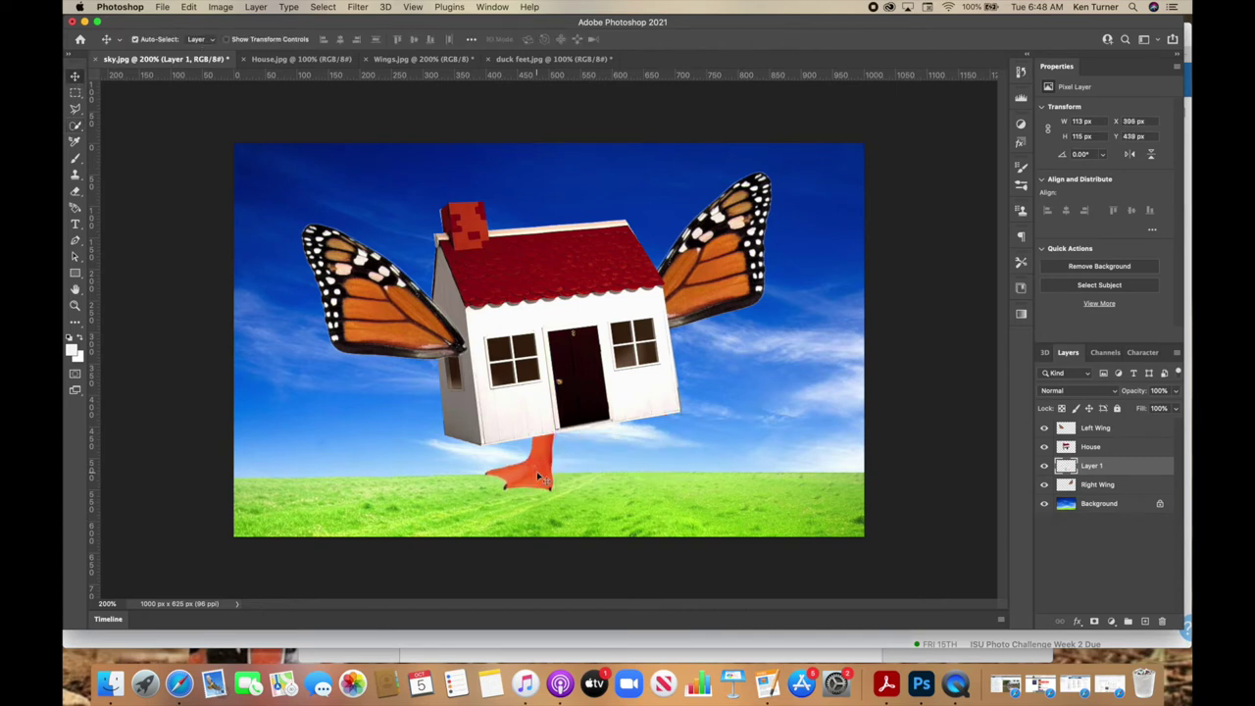
# - Add the right foot in duck feet.jpg to the selection with the Quick Selection tool, and clear the combined selection
pyautogui.click(529, 59)
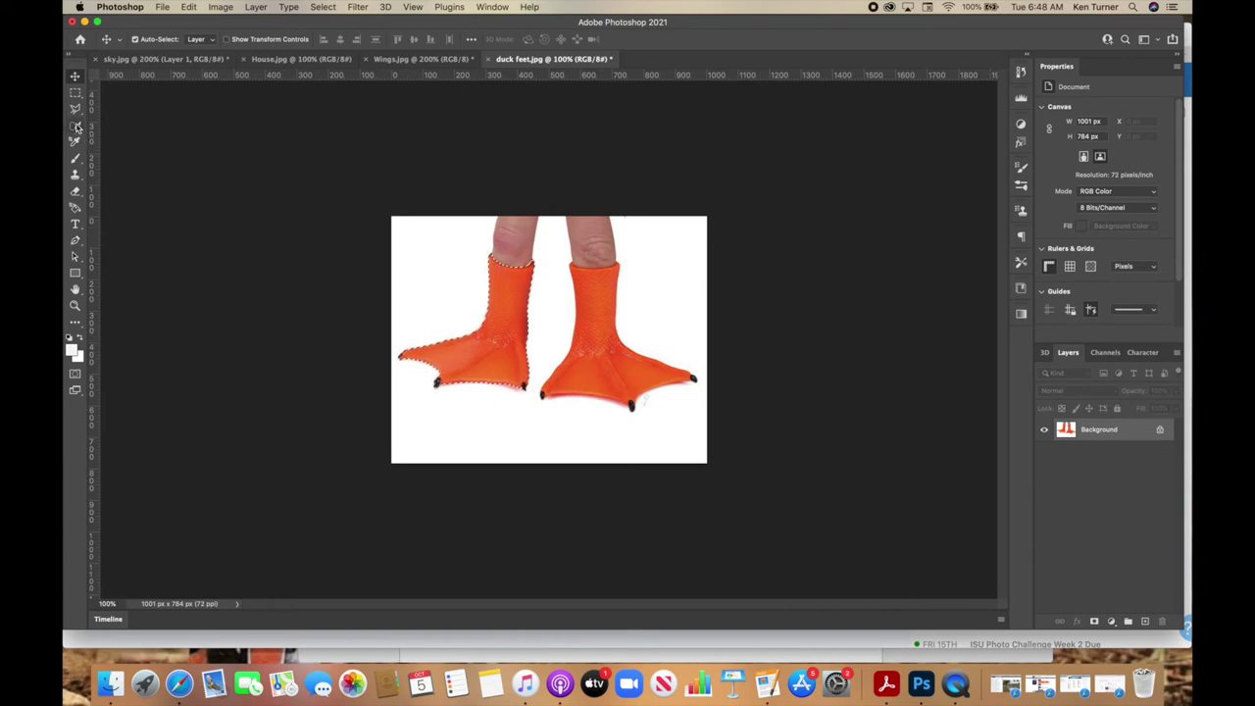
pyautogui.press('w')
pyautogui.click(594, 345)
pyautogui.click(617, 377)
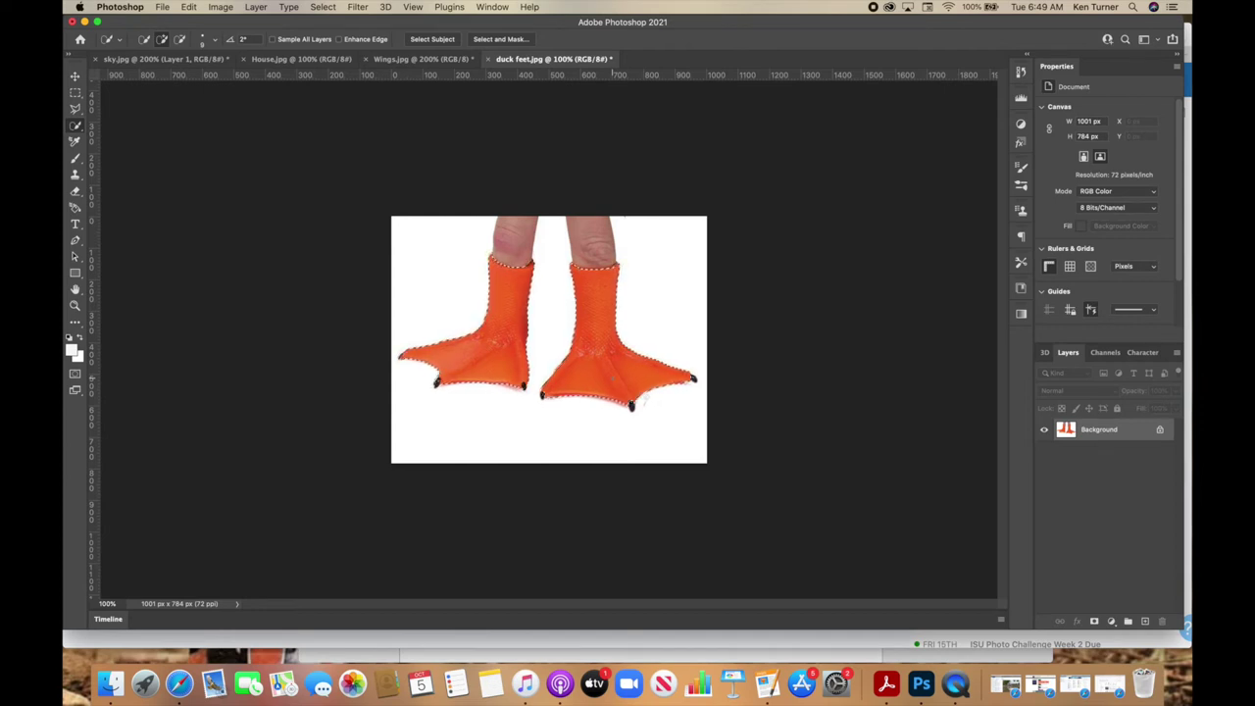
pyautogui.press('super+d')
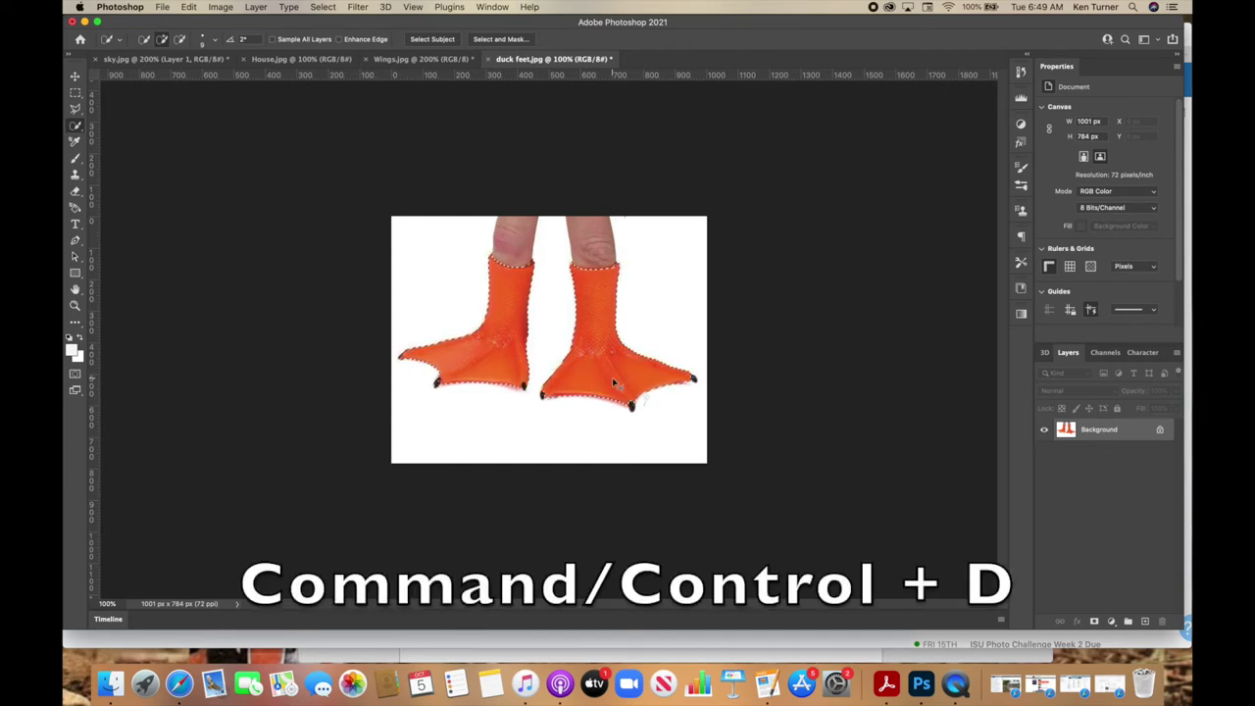
# - Select only the right foot and refine it in Select and Mask with Smart Radius, Radius 2 px, Smooth 5 and Contrast 4%
pyautogui.click(611, 378)
pyautogui.click(500, 39)
pyautogui.moveTo(1013, 371); pyautogui.dragTo(1027, 369)
pyautogui.moveTo(1012, 457); pyautogui.dragTo(1020, 458)
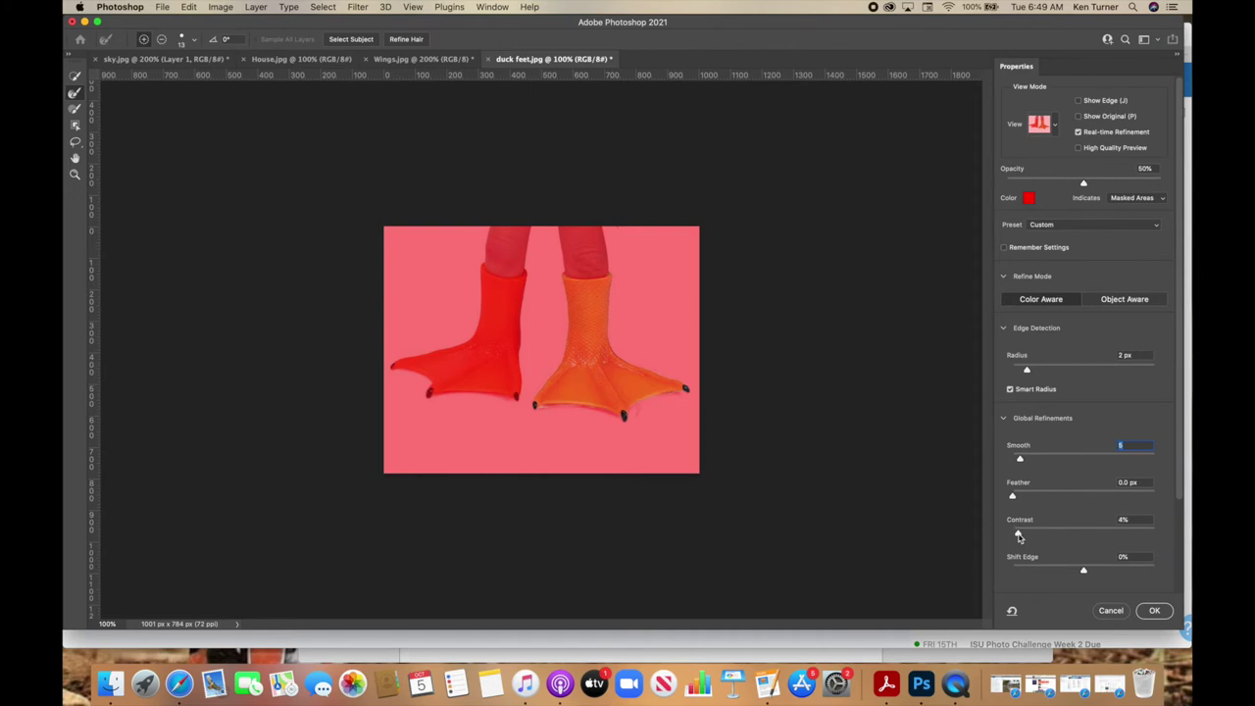
pyautogui.click(1155, 611)
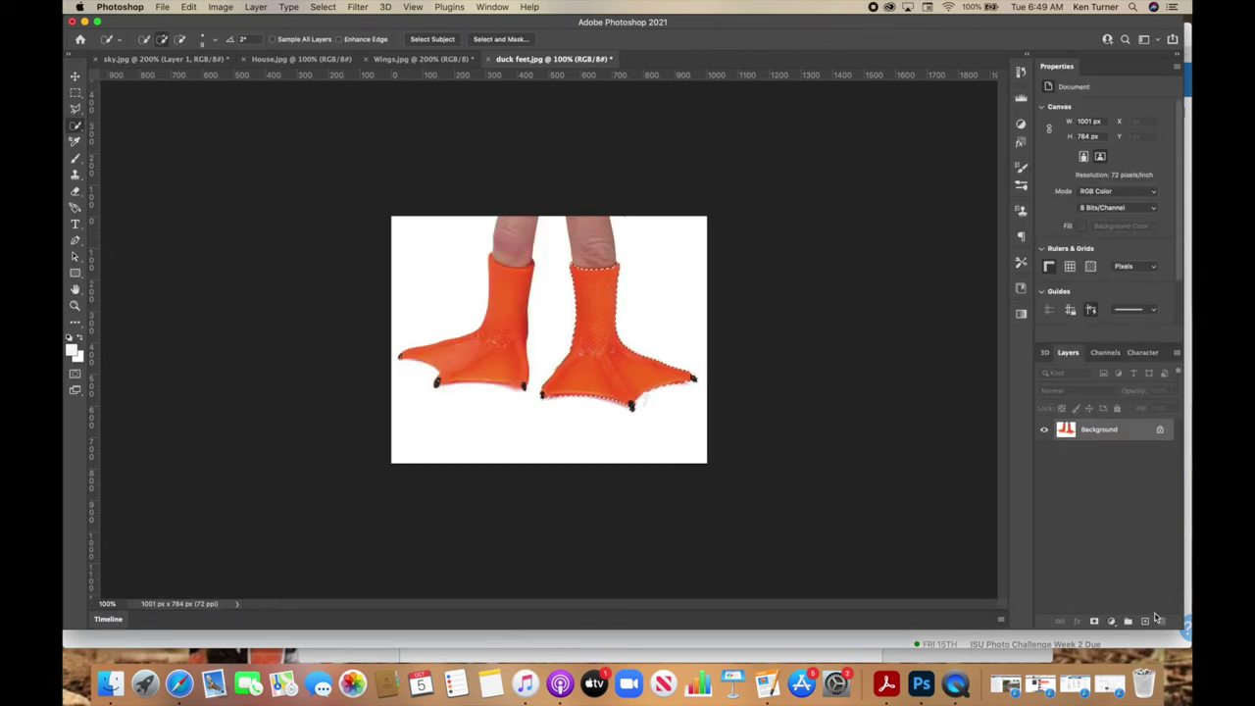
# - Paste the copied right foot into sky.jpg and scale it to about 21%
pyautogui.click(182, 61)
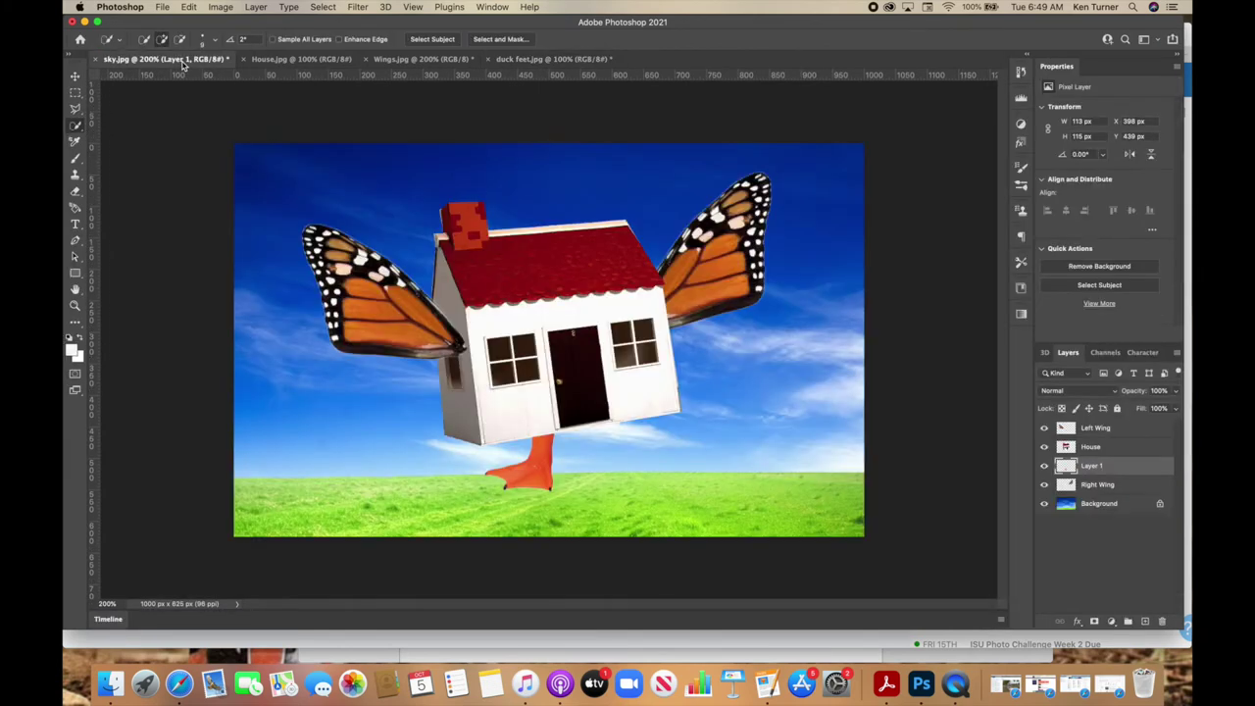
pyautogui.press('super+v')
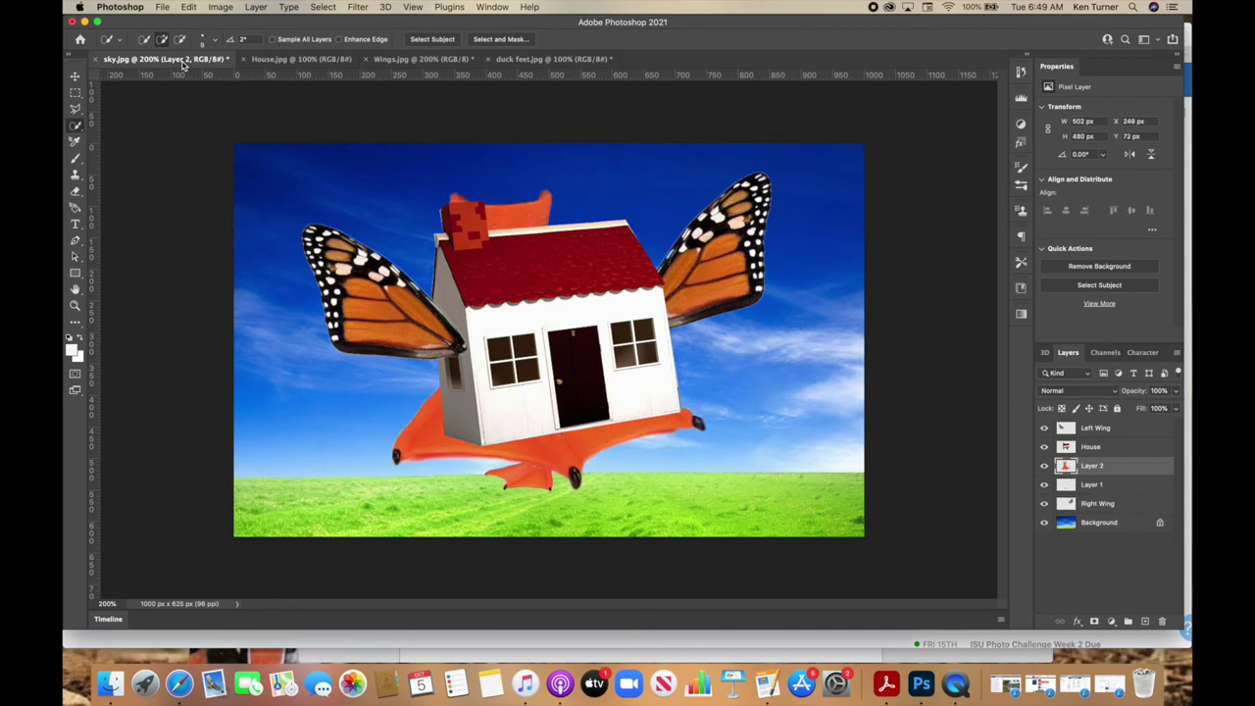
pyautogui.press('super+t')
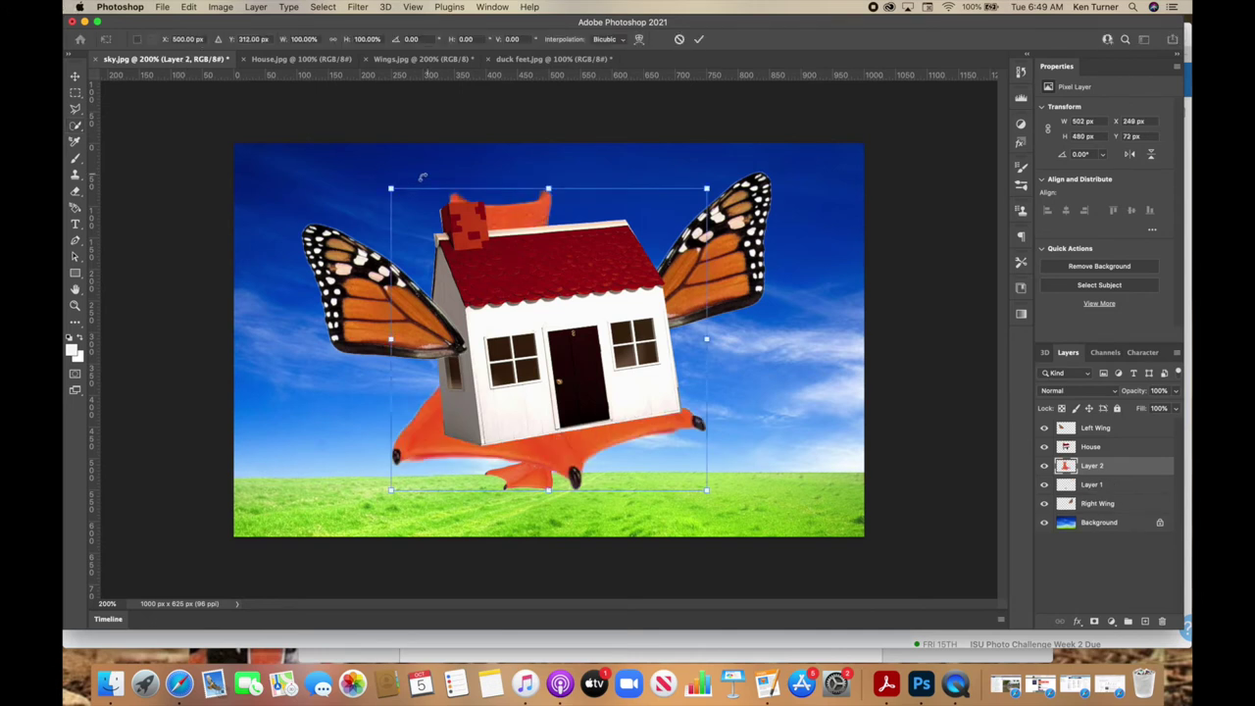
pyautogui.moveTo(391, 188); pyautogui.dragTo(634, 435)
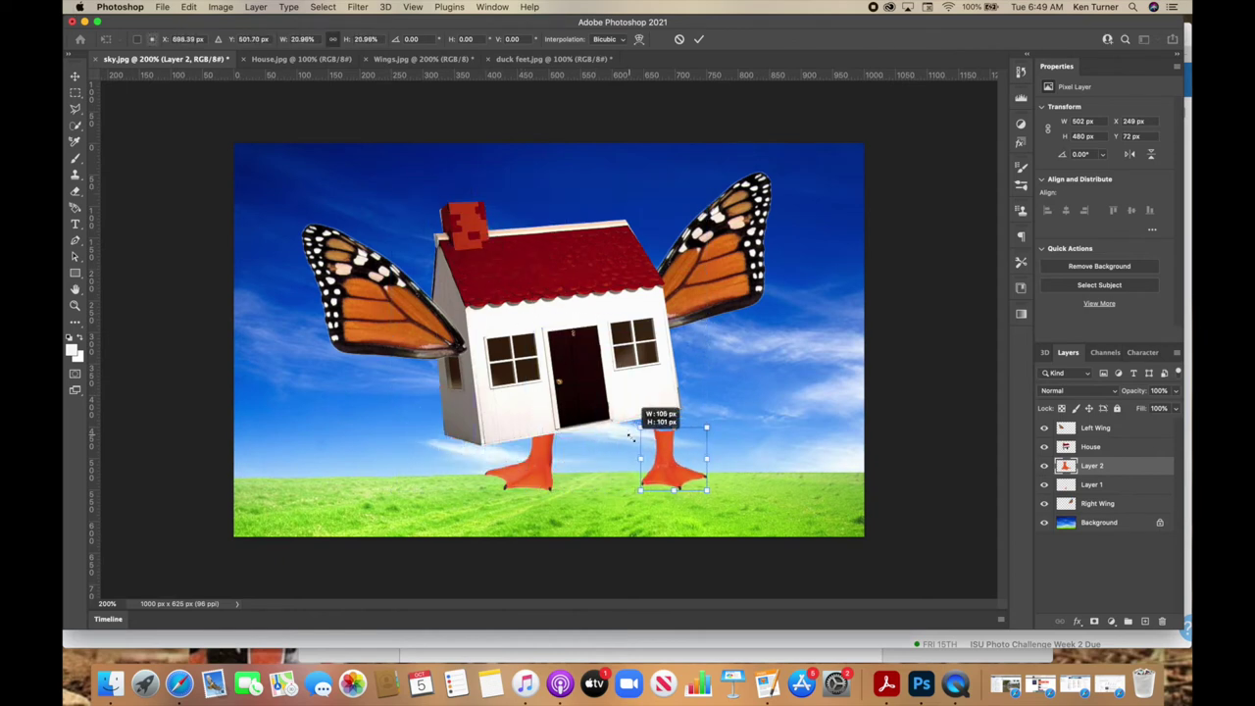
# - Rotate the pasted foot to about -19° and place it under the right half of the house's lower edge
pyautogui.moveTo(766, 463); pyautogui.dragTo(767, 454)
pyautogui.moveTo(759, 445); pyautogui.dragTo(756, 435)
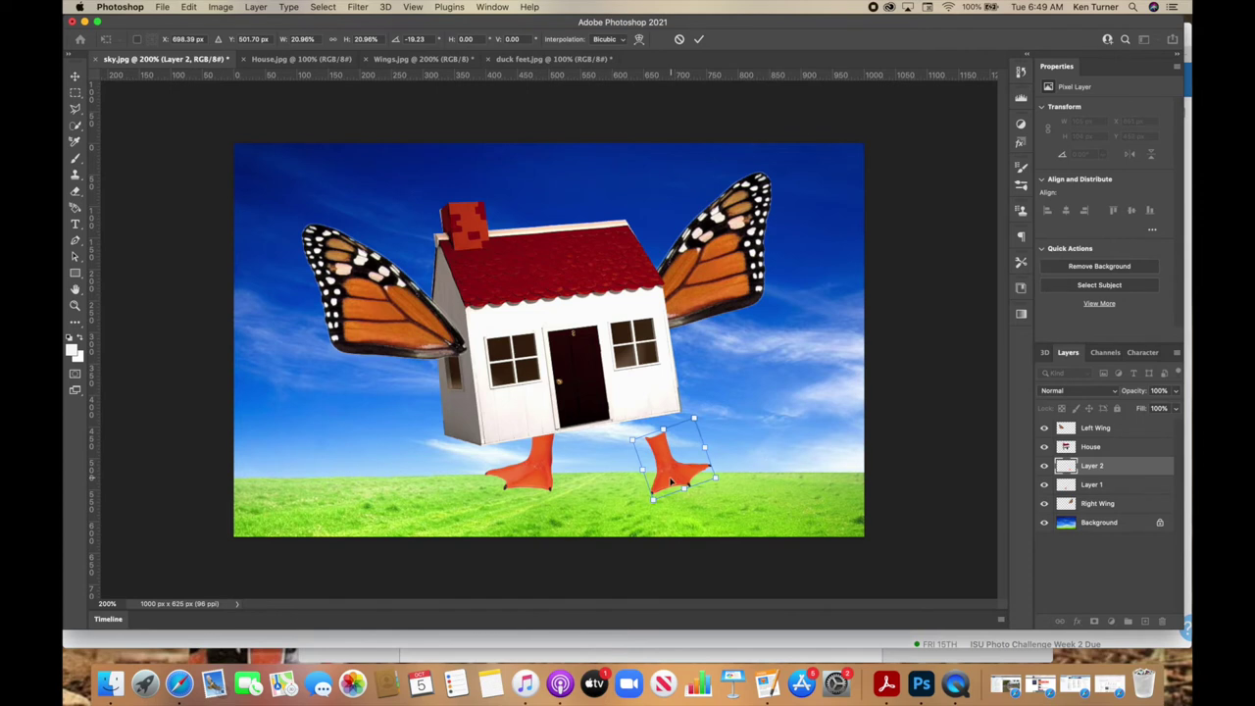
pyautogui.moveTo(667, 479); pyautogui.dragTo(633, 459)
pyautogui.press('Return')
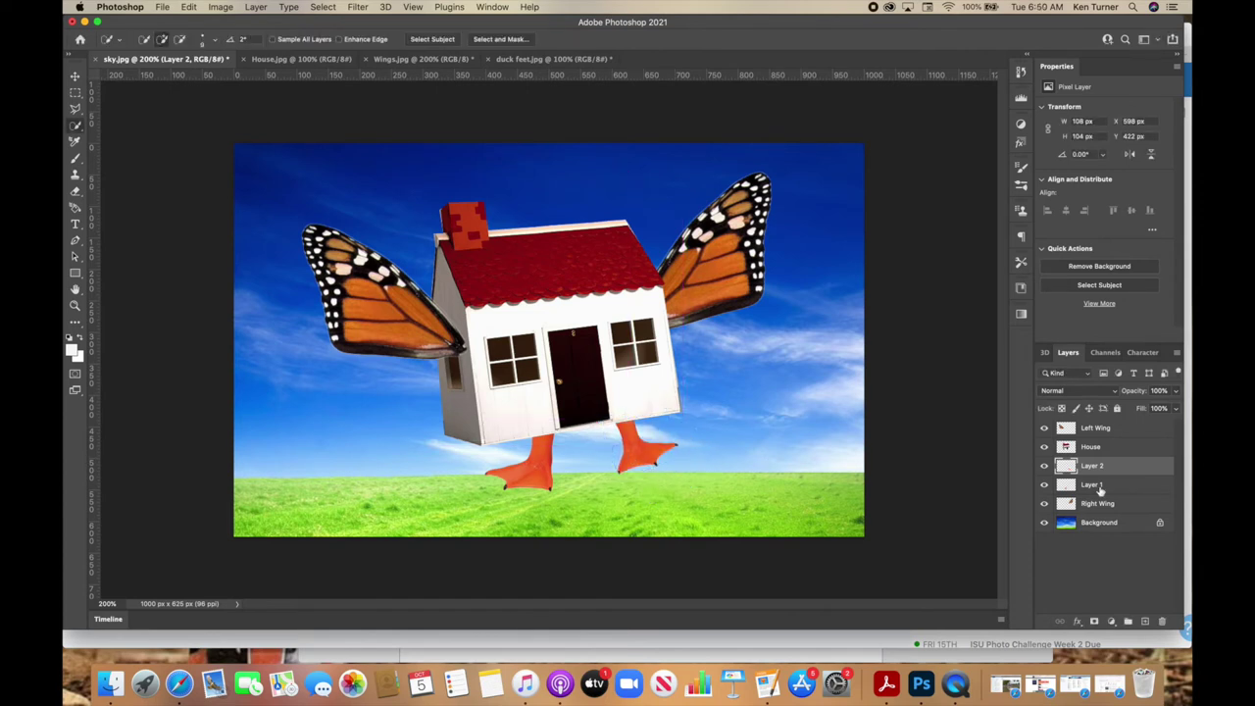
# - Rename Layer 1 as Left foot and Layer 2 as Right foot
pyautogui.doubleClick(1096, 485)
pyautogui.write('Left foot')
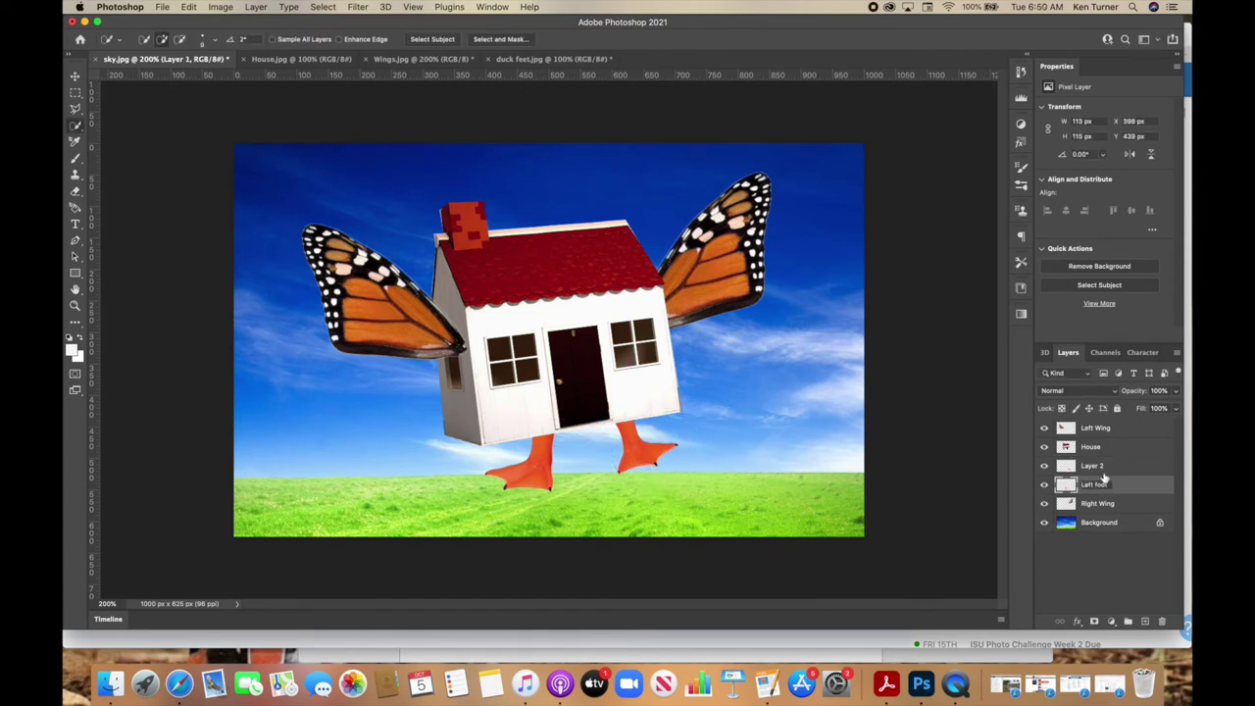
pyautogui.press('Return')
pyautogui.doubleClick(1093, 467)
pyautogui.write('Right foot')
pyautogui.press('Return')
# - Move the left foot slightly up against the house's lower edge
pyautogui.click(1108, 487)
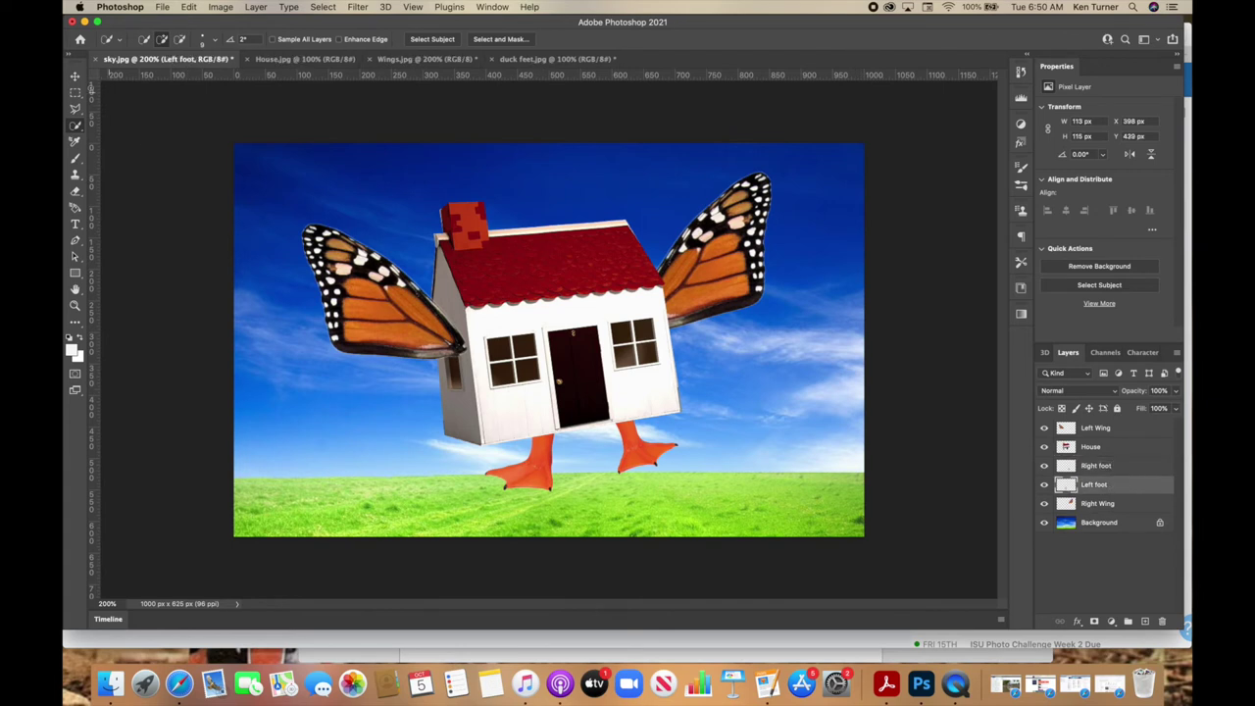
pyautogui.click(75, 76)
pyautogui.moveTo(541, 461); pyautogui.dragTo(545, 465)
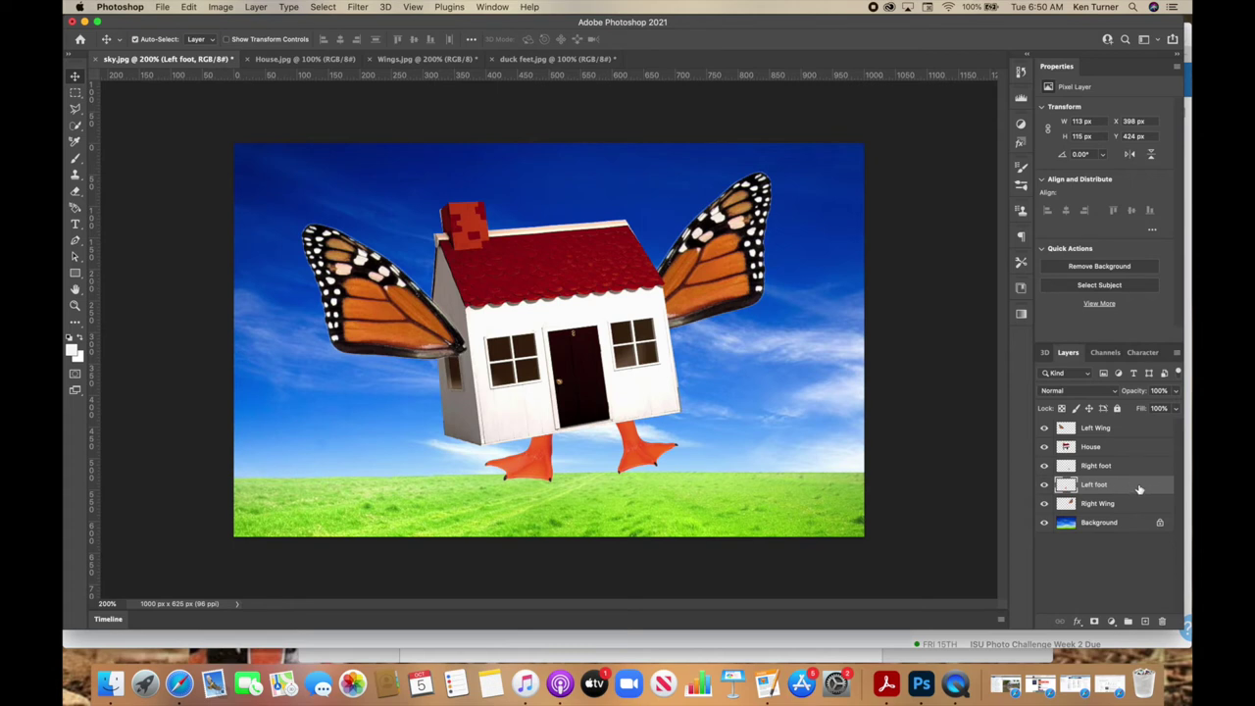
# - Toggle the Left foot layer's visibility to check it and delete the layer
pyautogui.click(1044, 484)
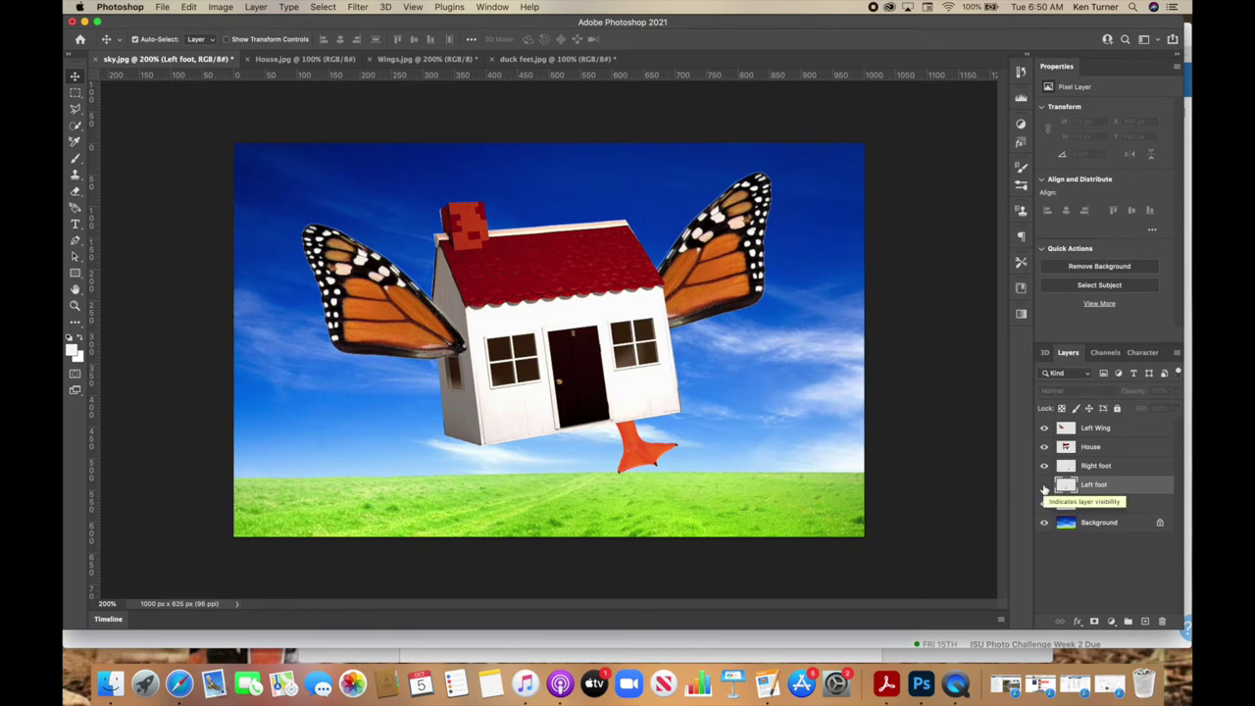
pyautogui.click(1044, 484)
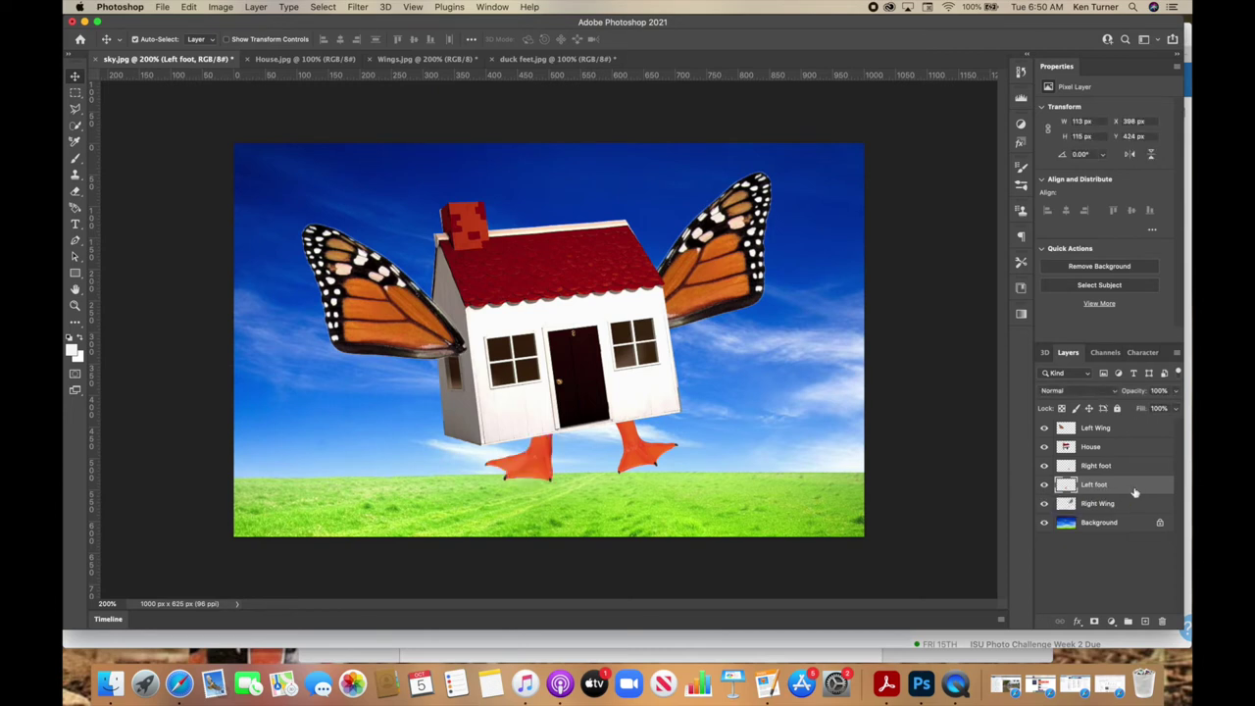
pyautogui.press('BackSpace')
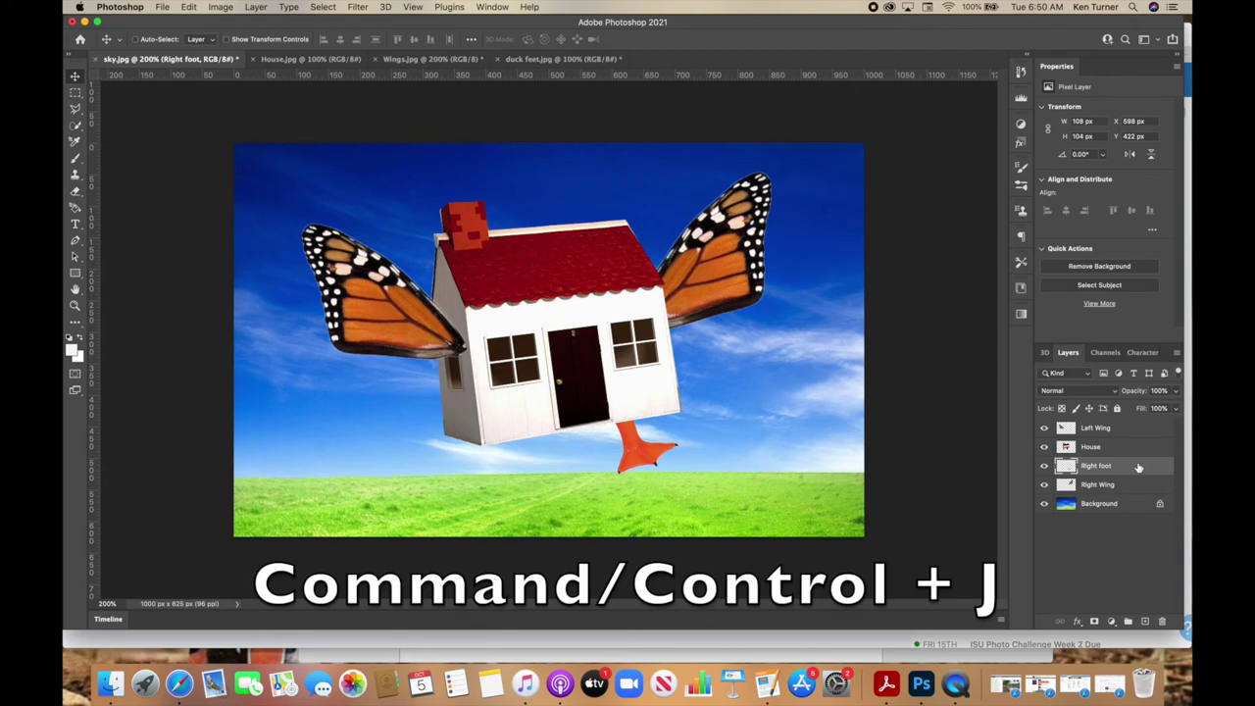
# - Duplicate the Right foot layer, and rotate and place the copy under the left half of the house
pyautogui.press('super+j')
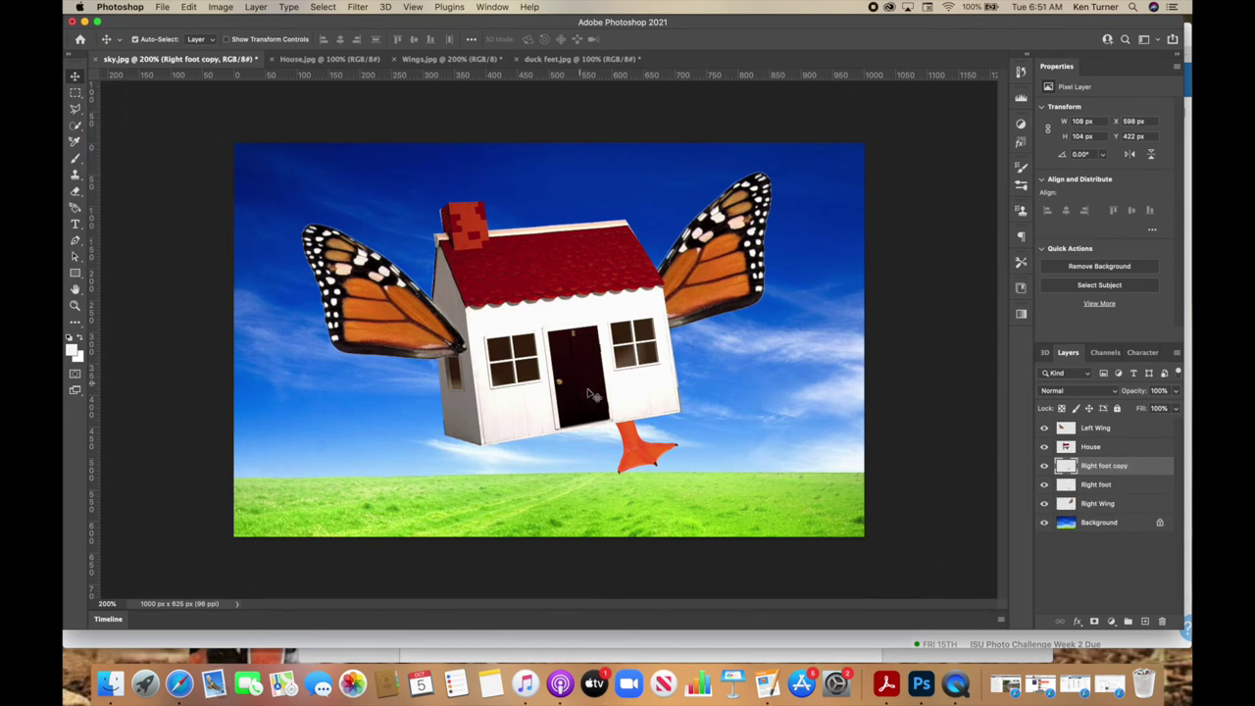
pyautogui.moveTo(642, 458); pyautogui.dragTo(581, 516)
pyautogui.press('super+t')
pyautogui.press('Return')
pyautogui.moveTo(540, 455); pyautogui.dragTo(540, 460)
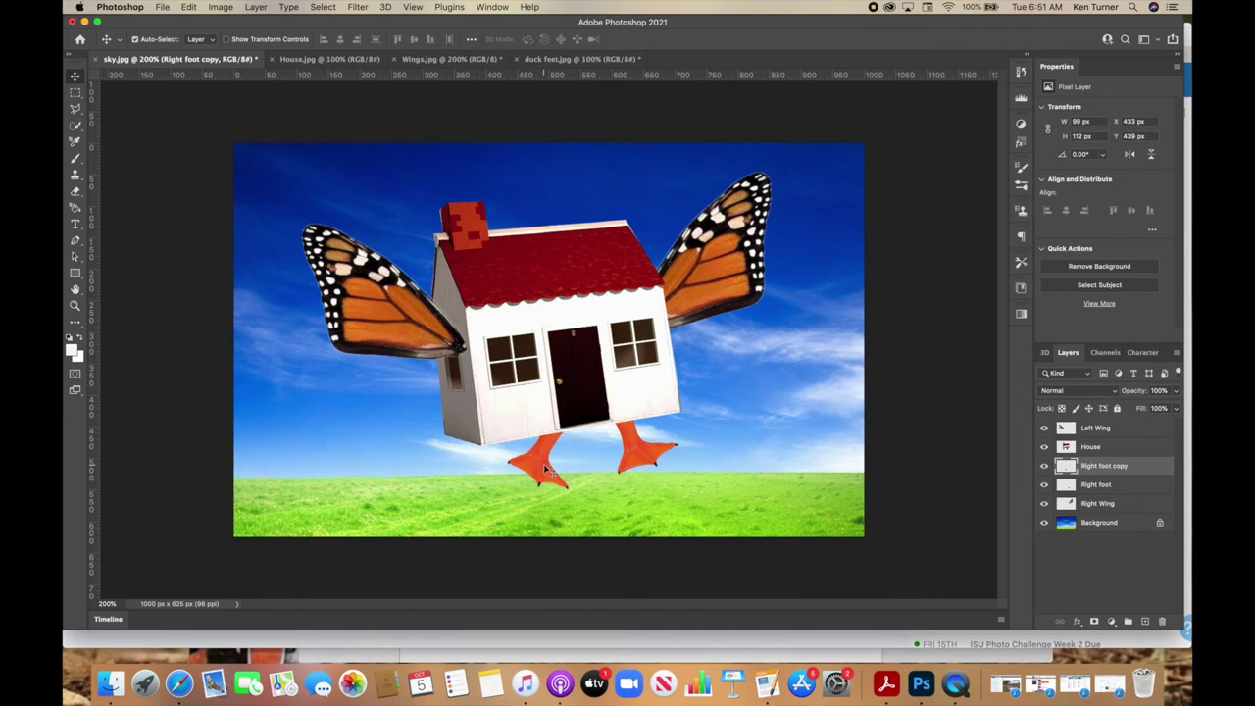
# - Flip the copied foot horizontally and fit it under the house at about 103 by 101 px
pyautogui.click(188, 7)
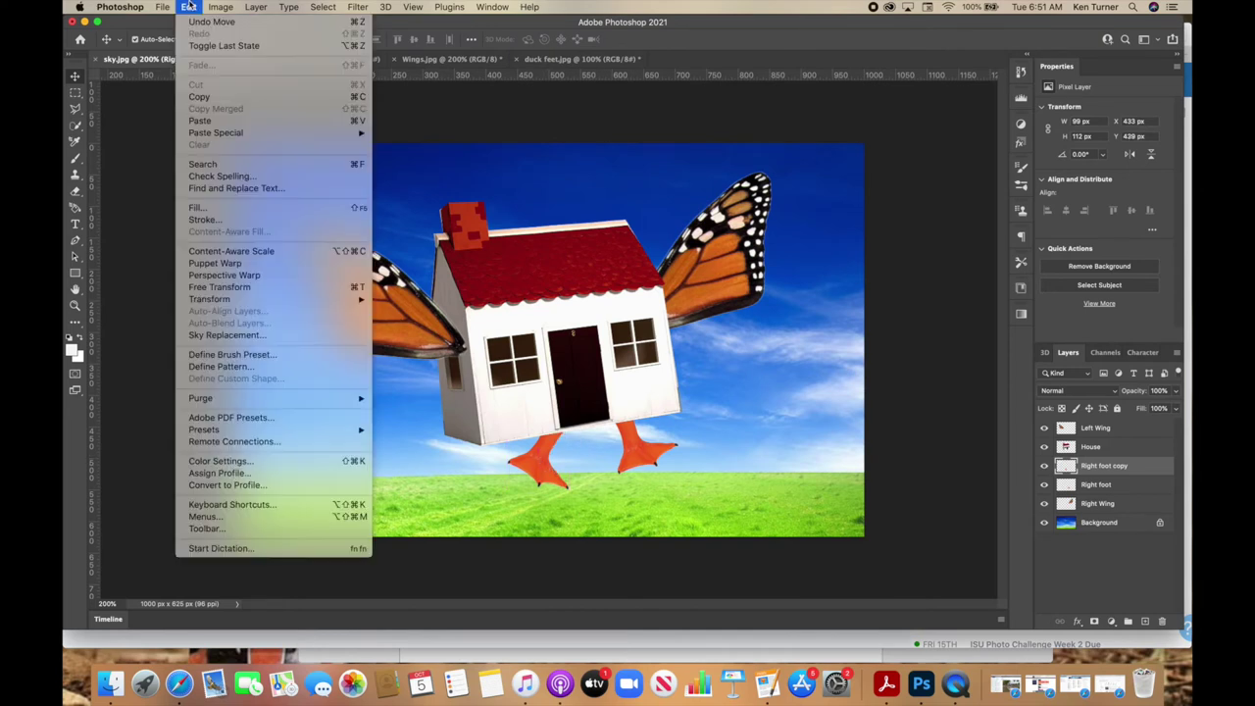
pyautogui.moveTo(214, 301)
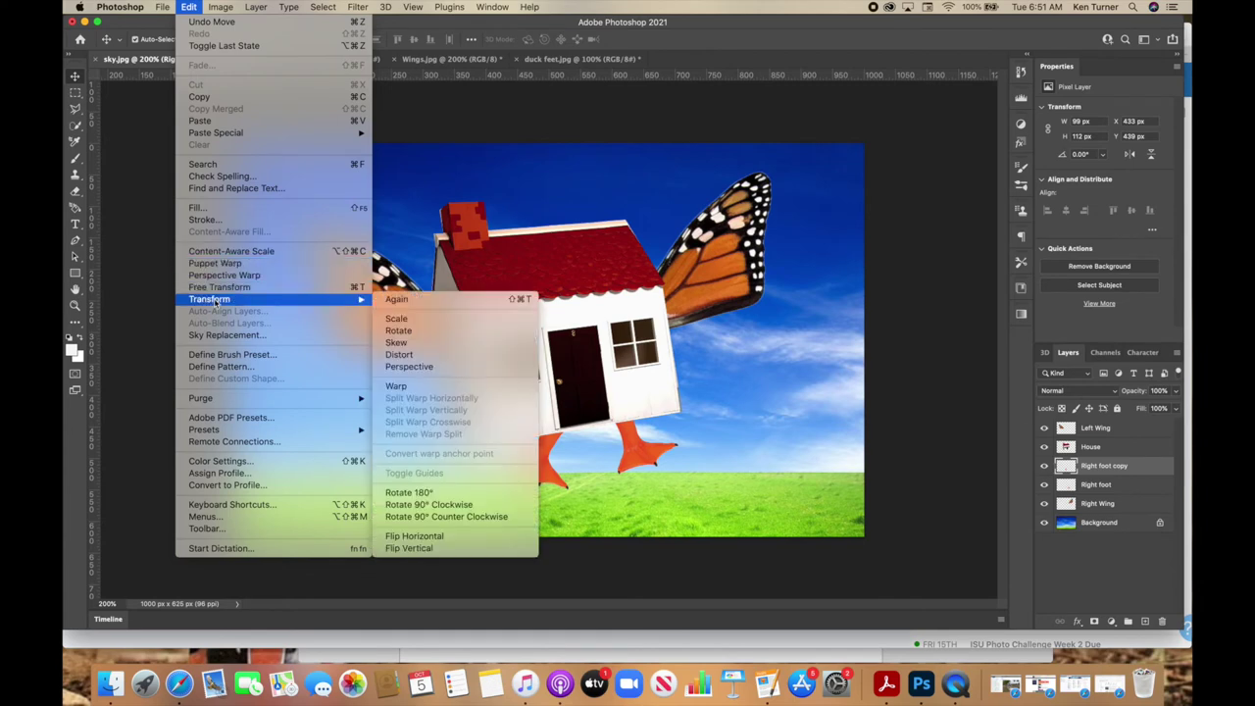
pyautogui.click(418, 537)
pyautogui.moveTo(537, 469)
pyautogui.mouseDown()
pyautogui.moveTo(584, 520)
pyautogui.moveTo(539, 526)
pyautogui.moveTo(561, 466)
pyautogui.mouseUp()
pyautogui.press('Return')
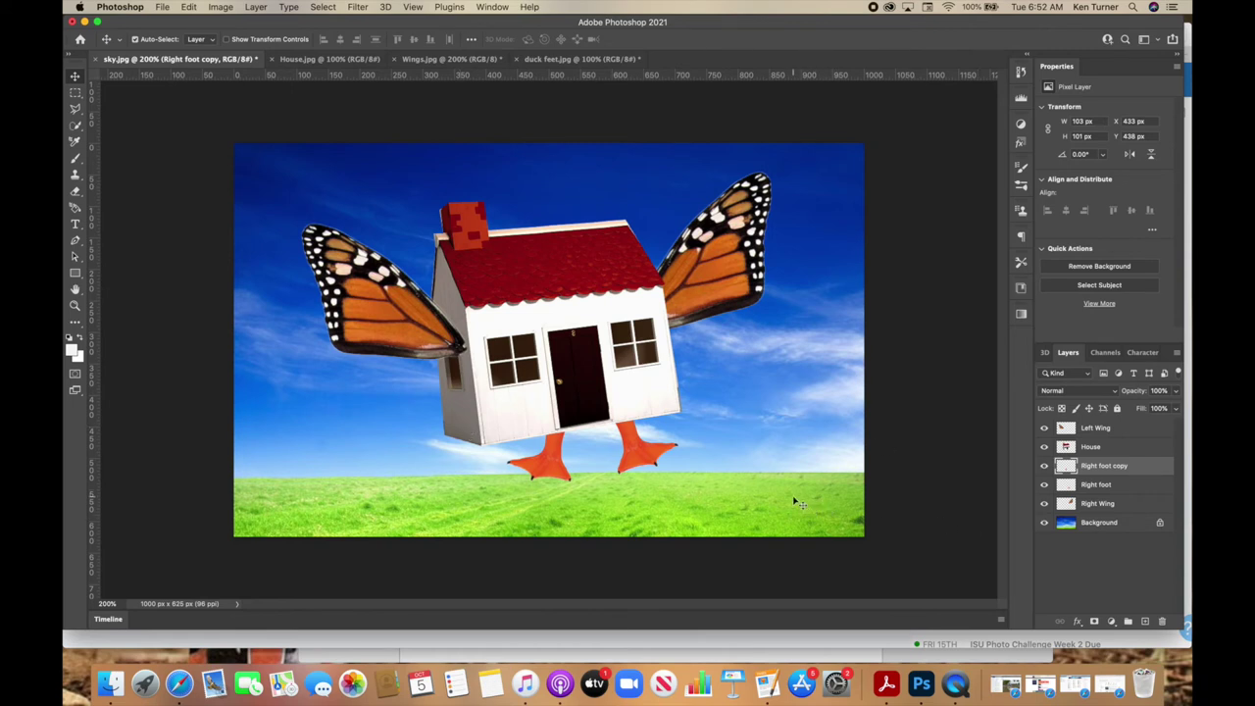
# - Unlock the sky background layer, enlarge it to about 114% and rotate it about 0.8° clockwise
pyautogui.click(1159, 525)
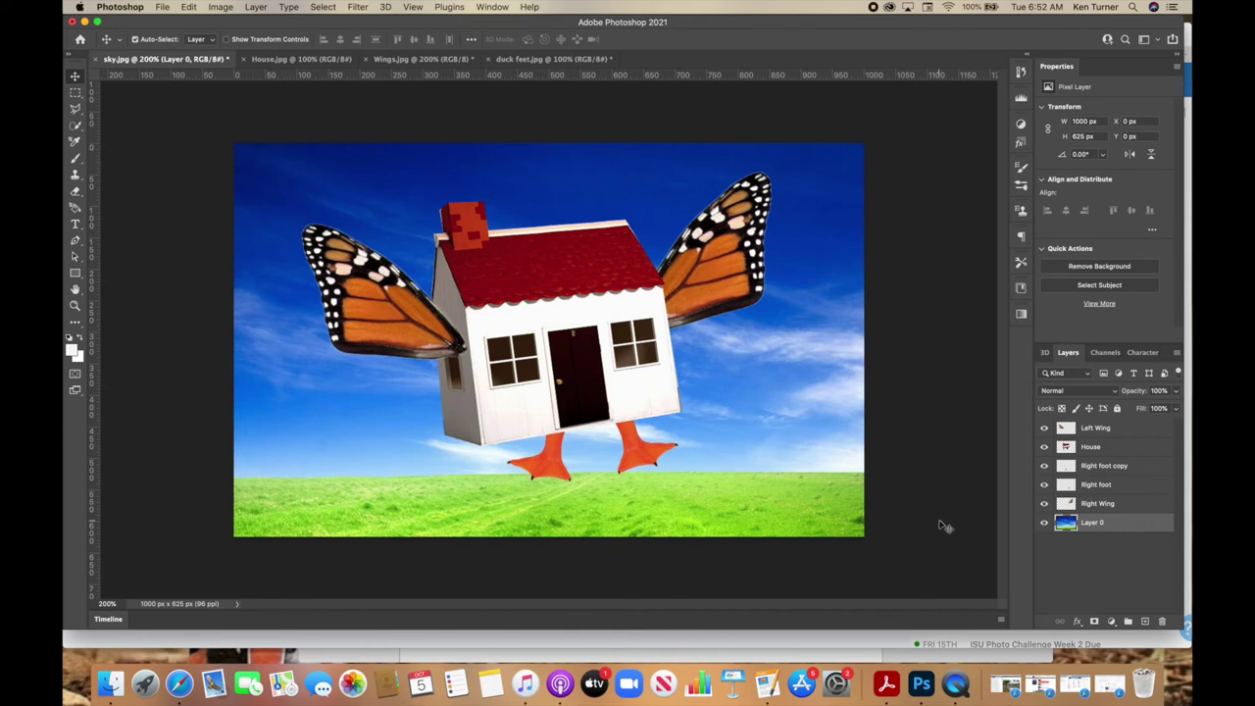
pyautogui.press('super+t')
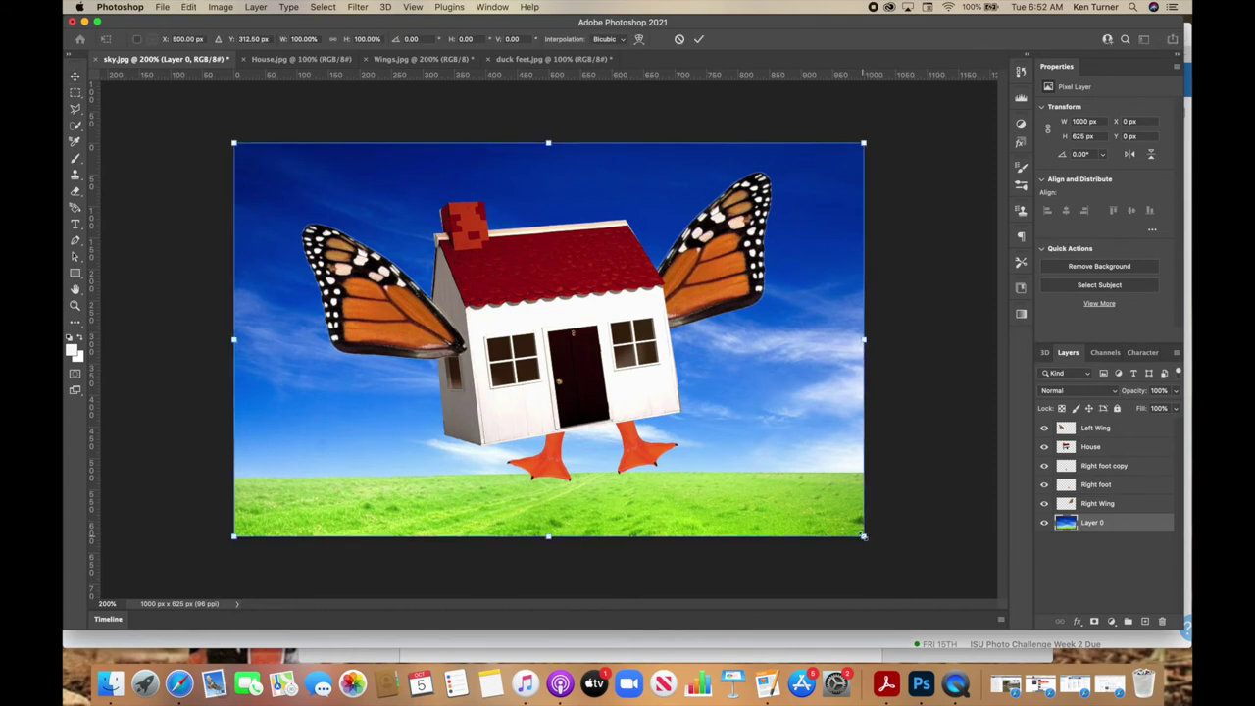
pyautogui.moveTo(863, 536); pyautogui.dragTo(935, 614)
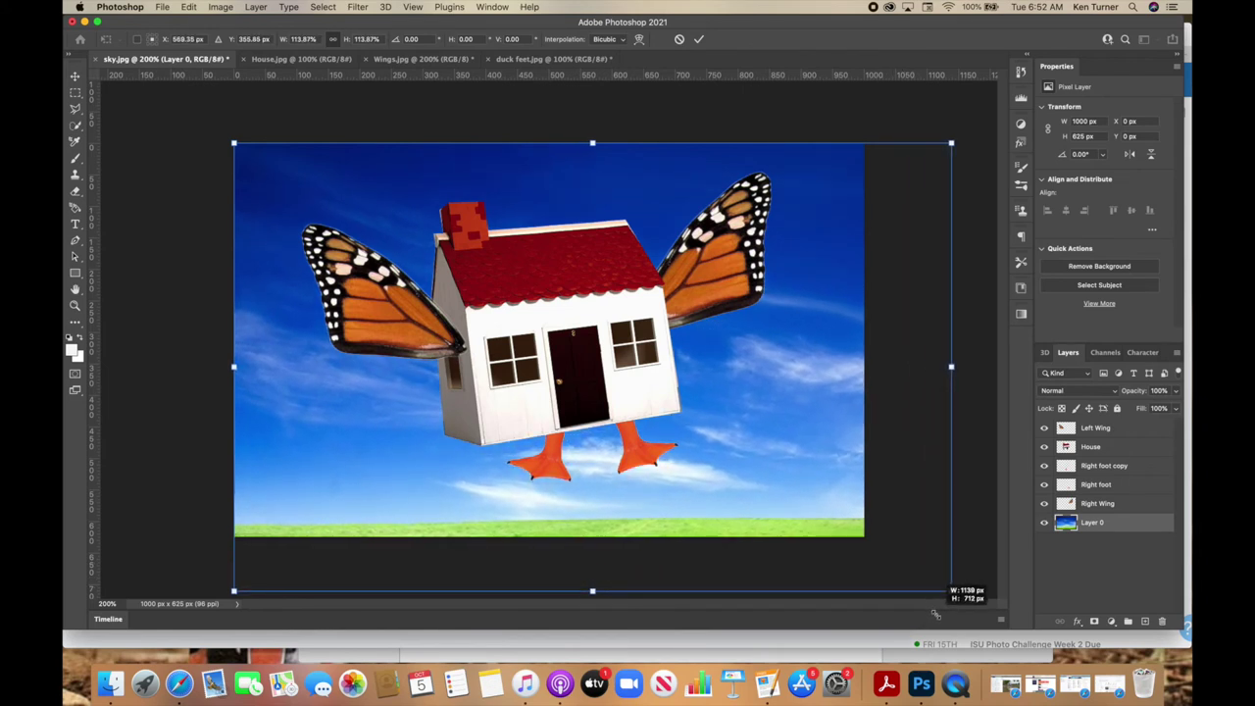
pyautogui.moveTo(935, 613); pyautogui.dragTo(936, 615)
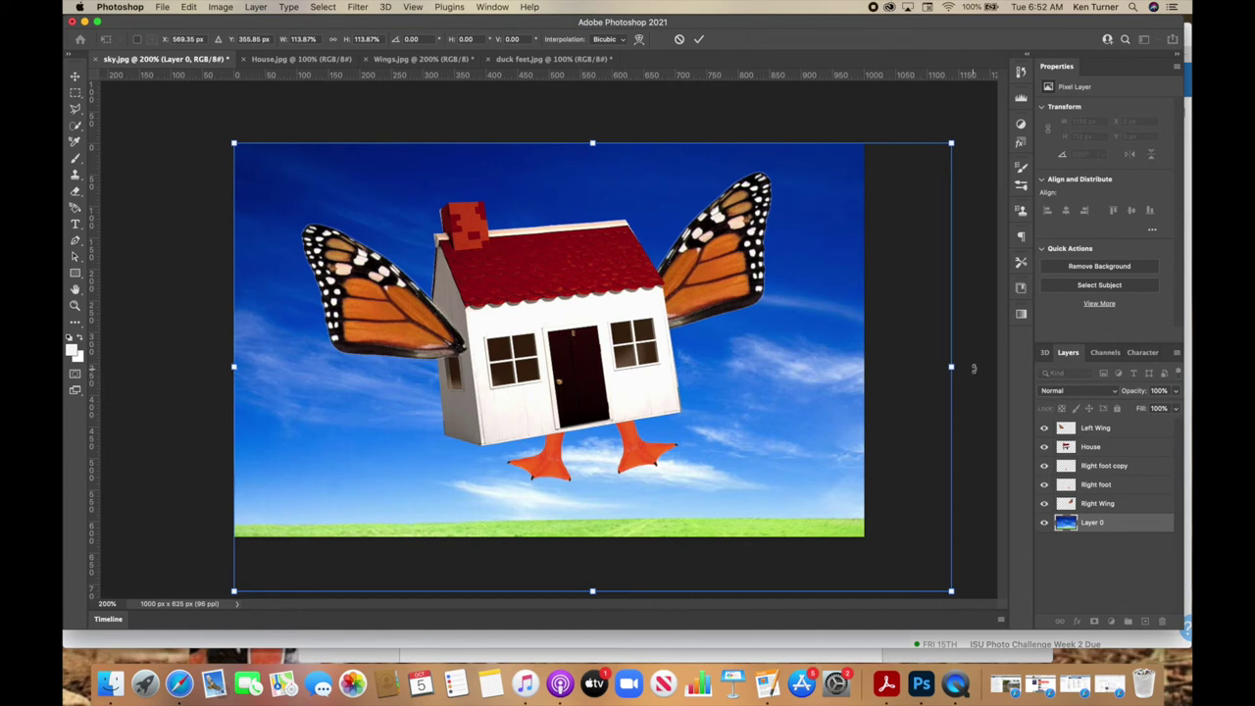
pyautogui.moveTo(973, 368); pyautogui.dragTo(974, 375)
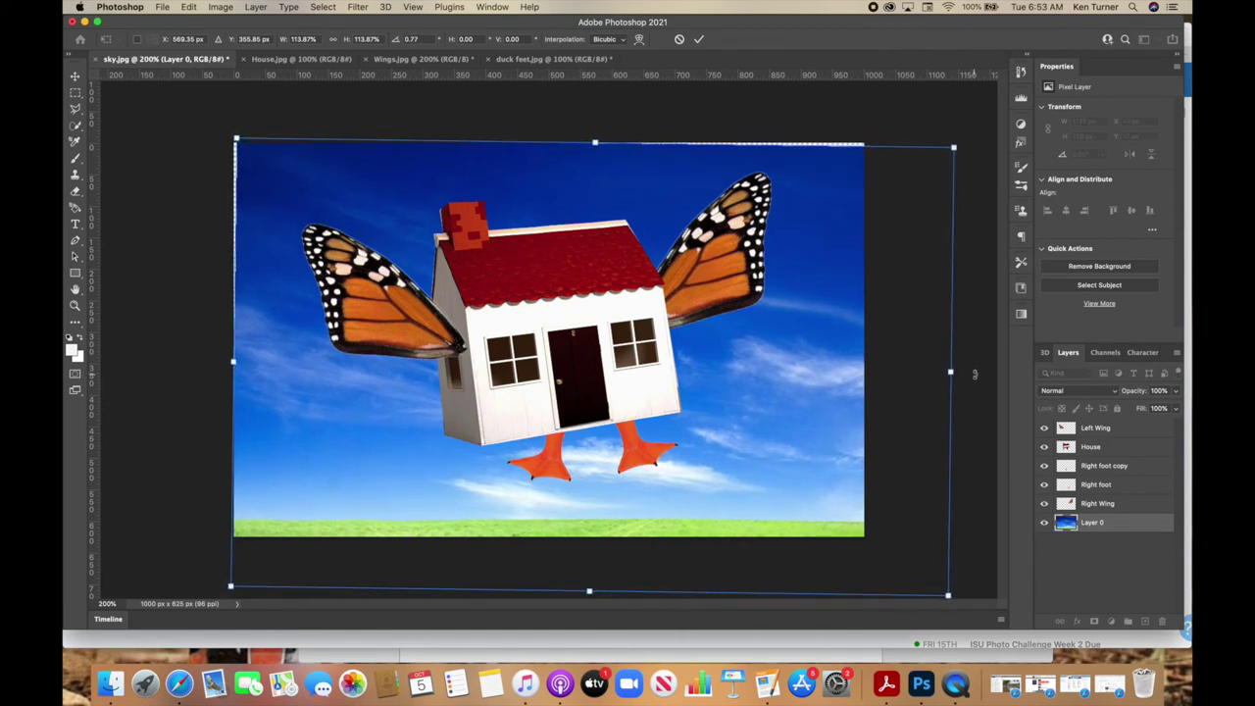
pyautogui.press('Return')
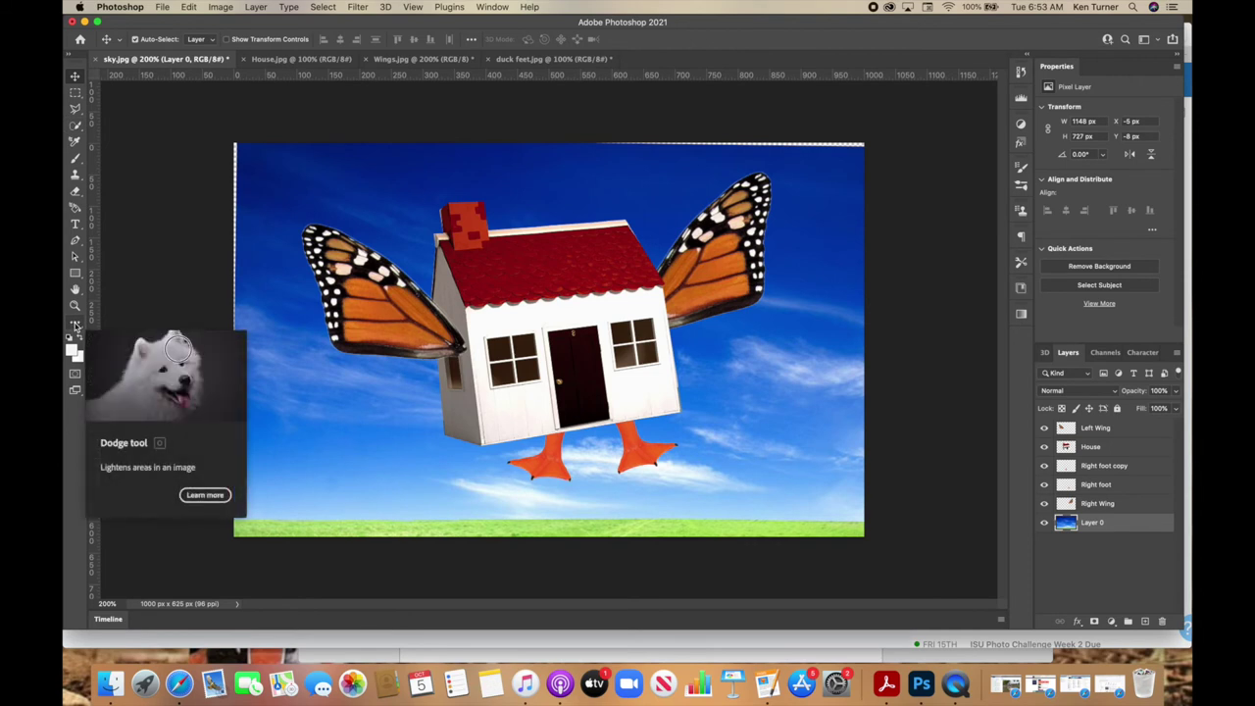
# - Fill the transparent slivers along the sky's left and top edges with the Spot Healing Brush
pyautogui.click(75, 324)
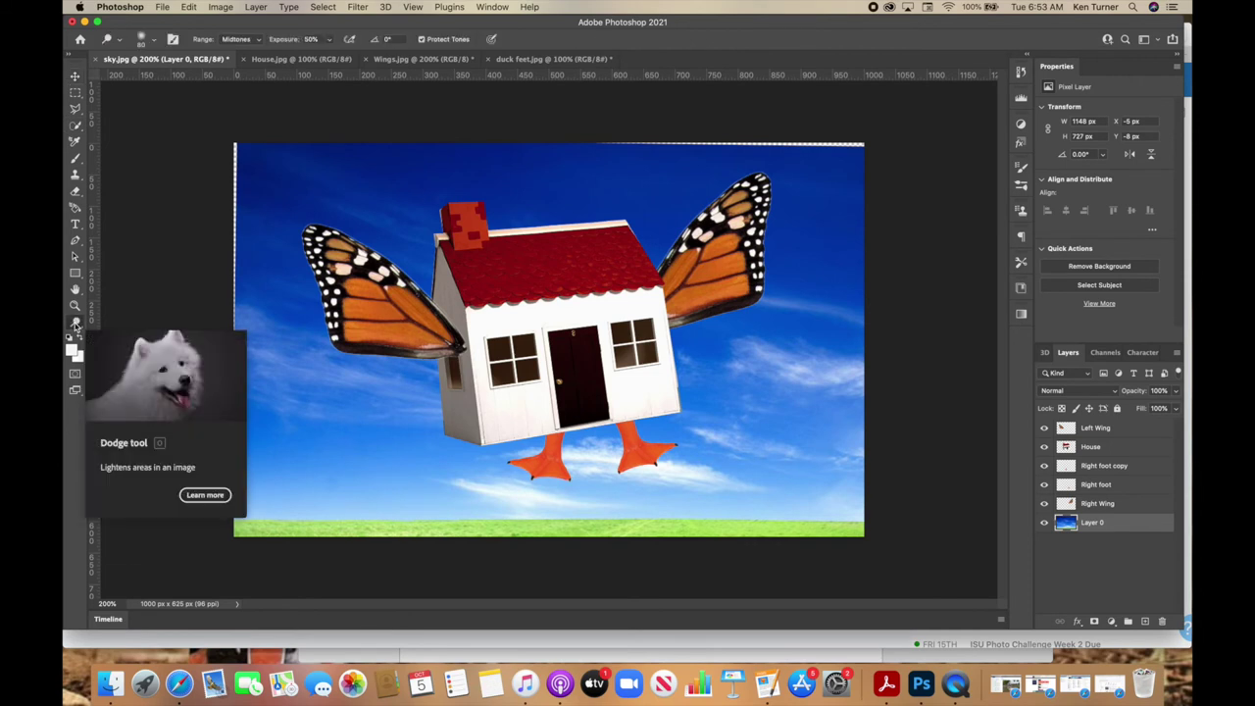
pyautogui.rightClick(76, 325)
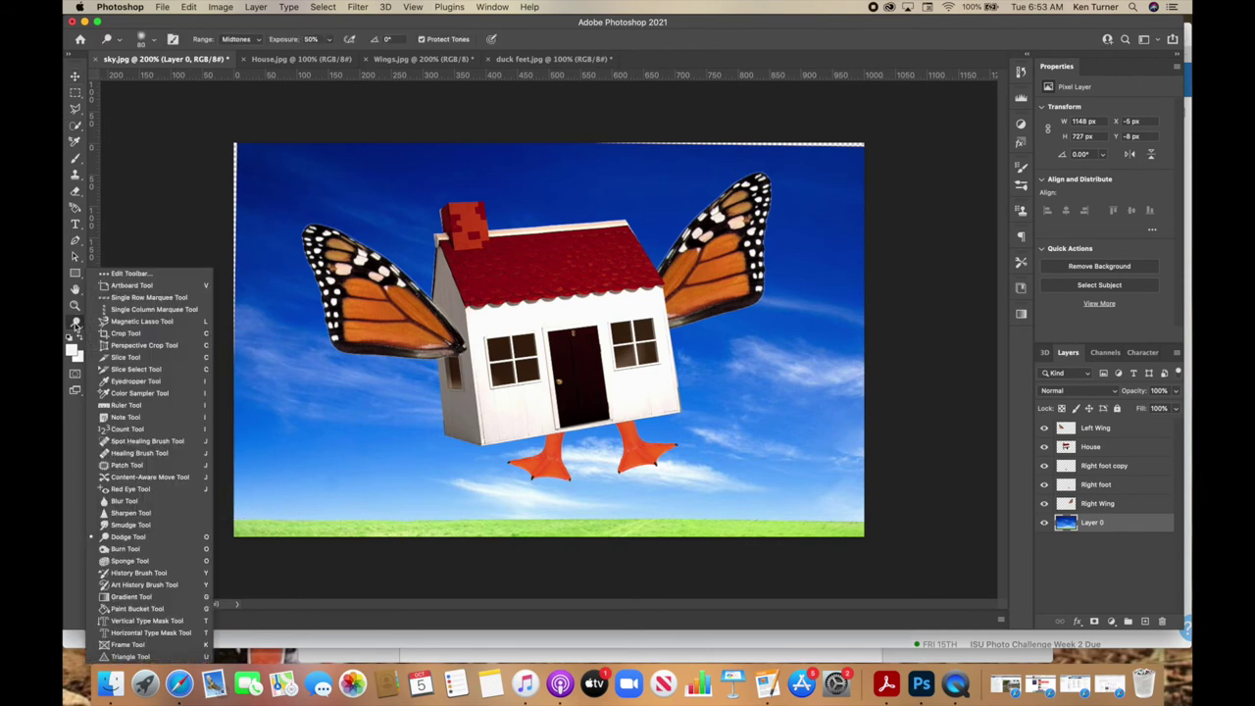
pyautogui.click(140, 443)
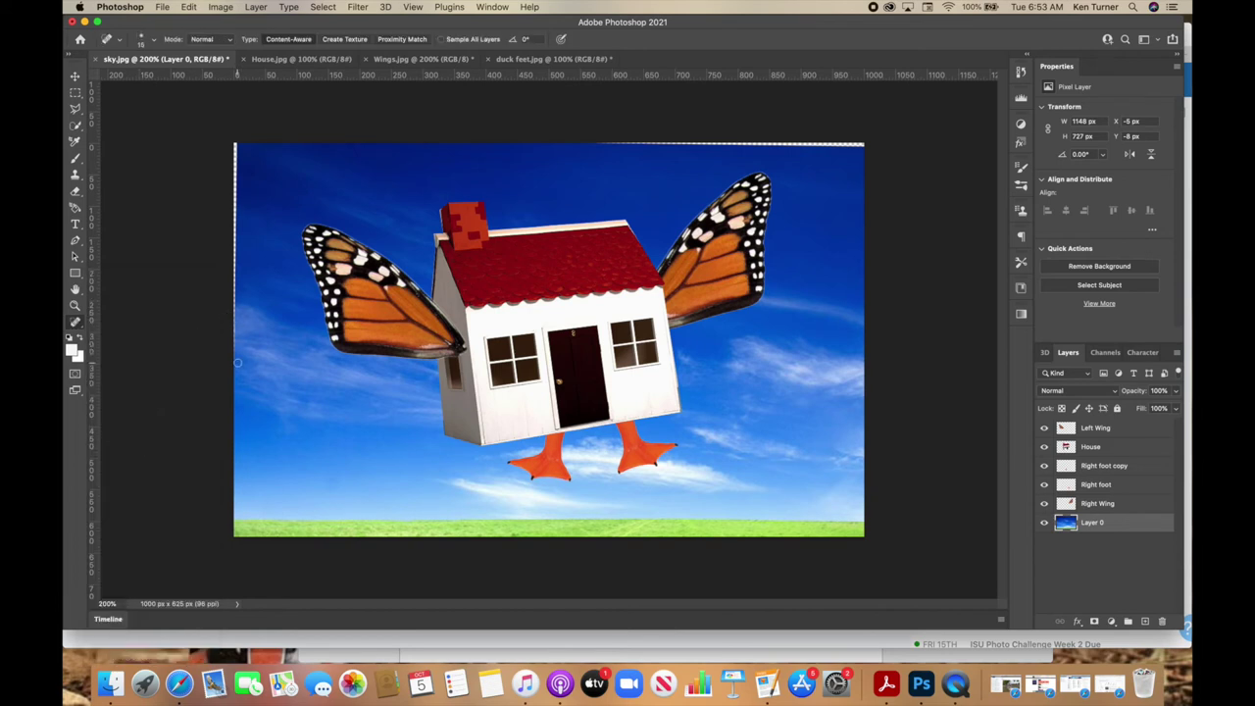
pyautogui.moveTo(233, 359); pyautogui.dragTo(236, 135)
pyautogui.moveTo(578, 142)
pyautogui.mouseDown()
pyautogui.moveTo(866, 145)
pyautogui.moveTo(570, 147)
pyautogui.mouseUp()
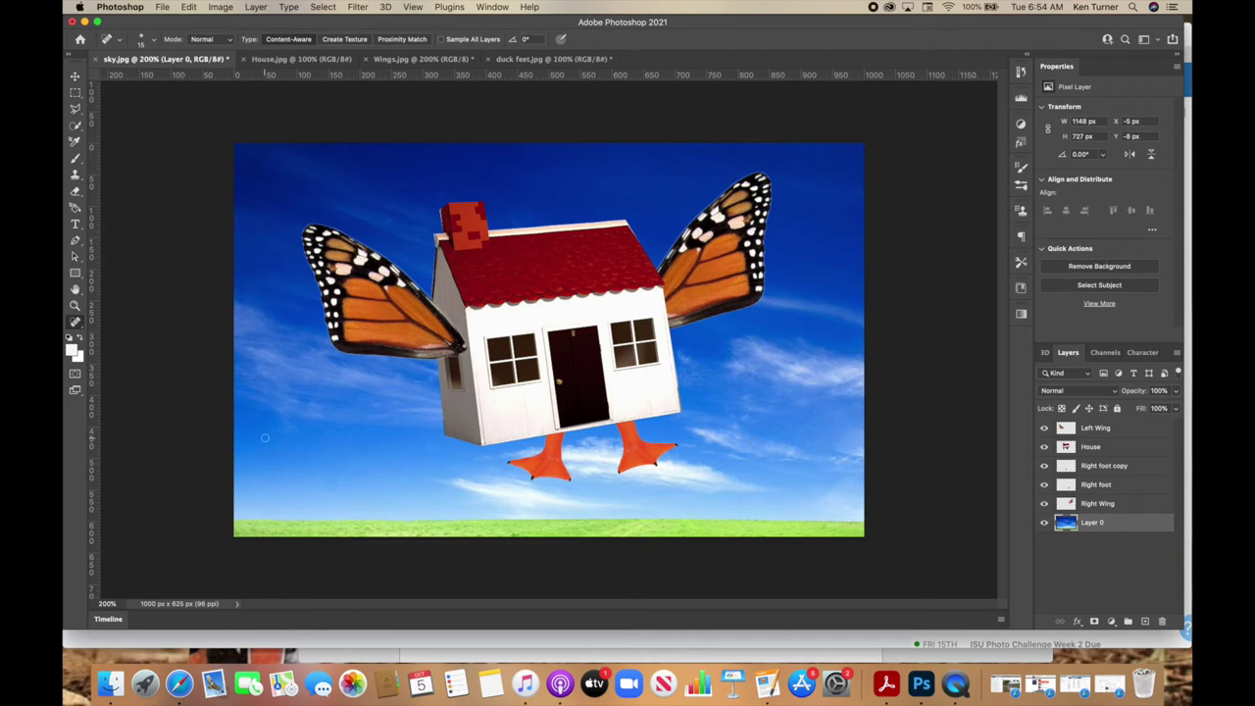
# - Open the beetle image from the Downloads folder
pyautogui.click(162, 6)
pyautogui.click(175, 33)
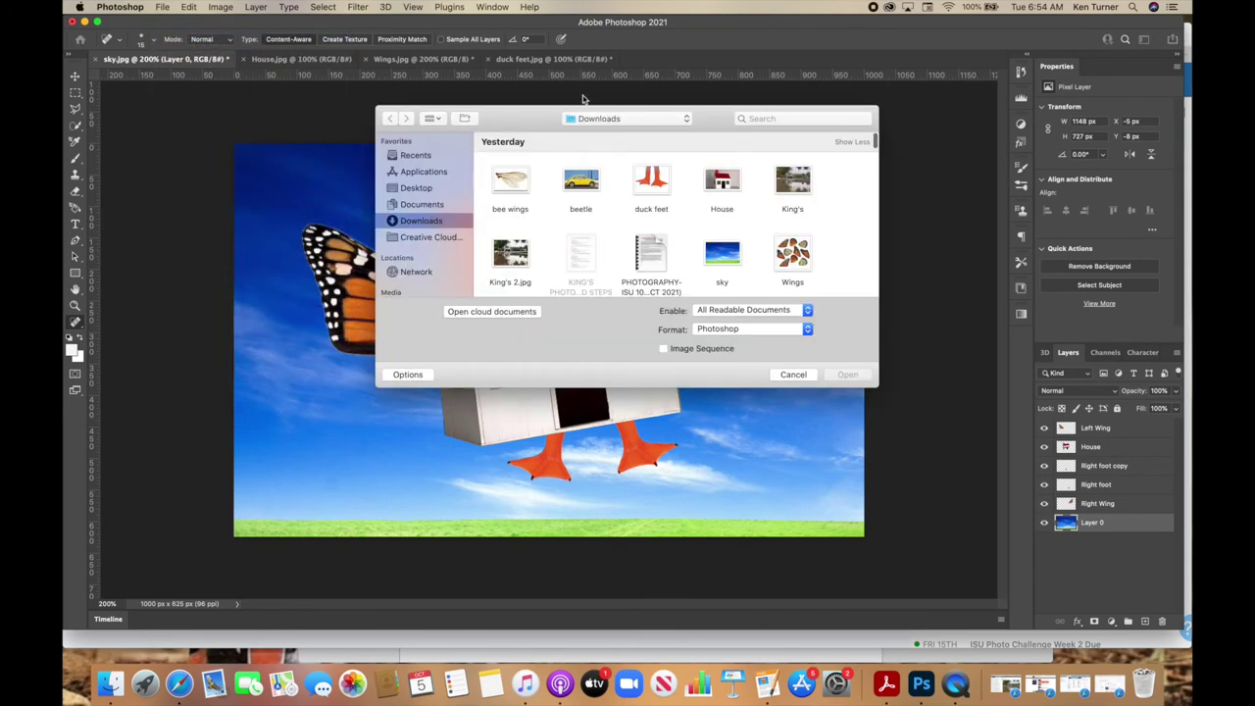
pyautogui.doubleClick(580, 181)
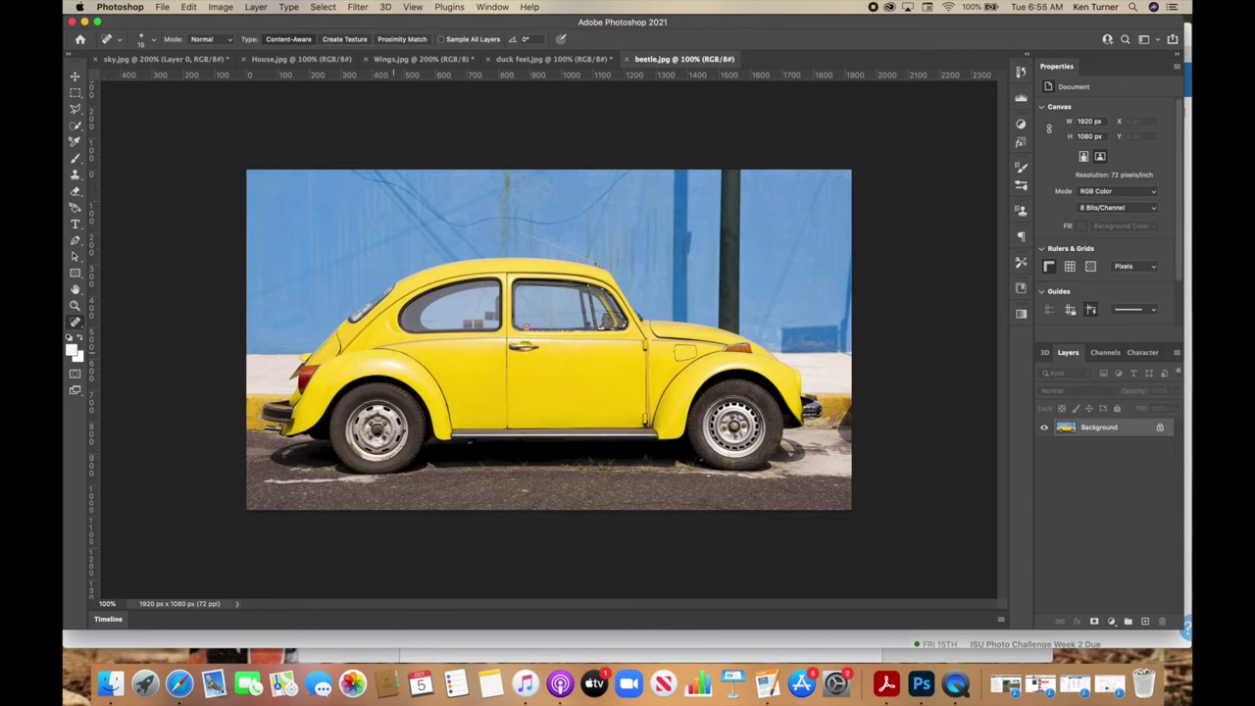
# - Trace around the whole yellow Beetle, including bumpers and wheels, with the Polygonal Lasso tool and close the outline into a selection
pyautogui.click(75, 109)
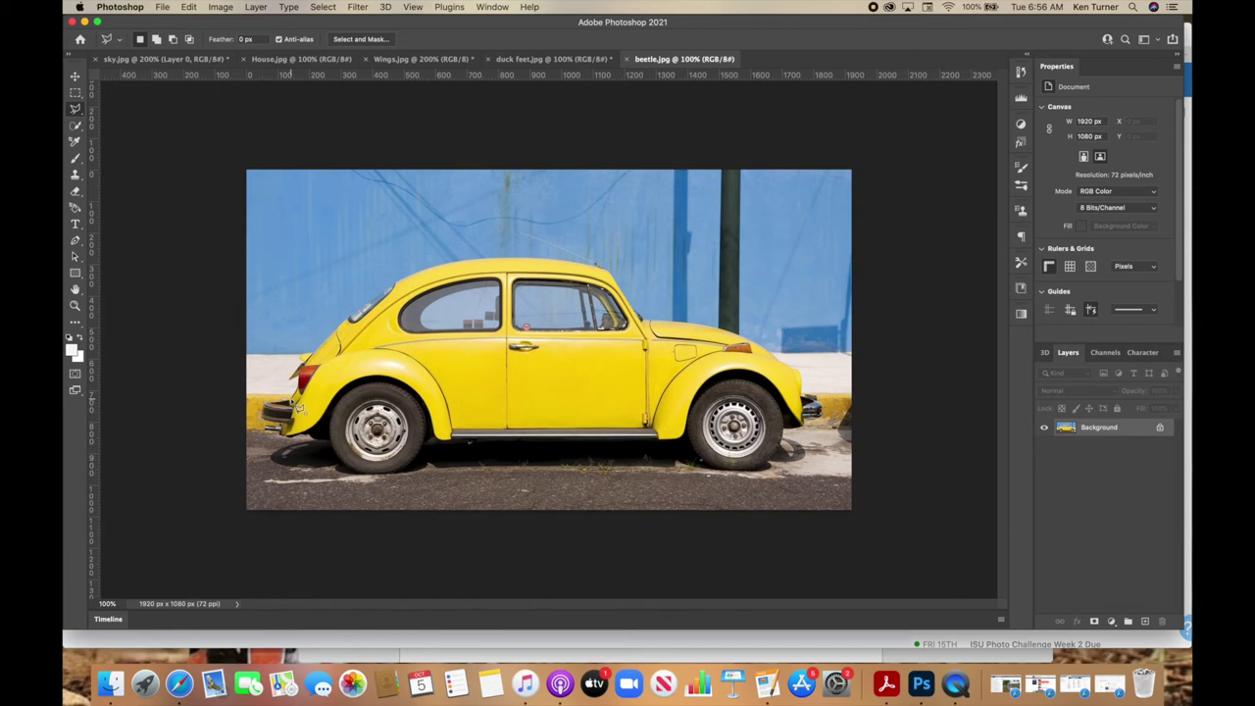
pyautogui.scroll(1, 292, 404)
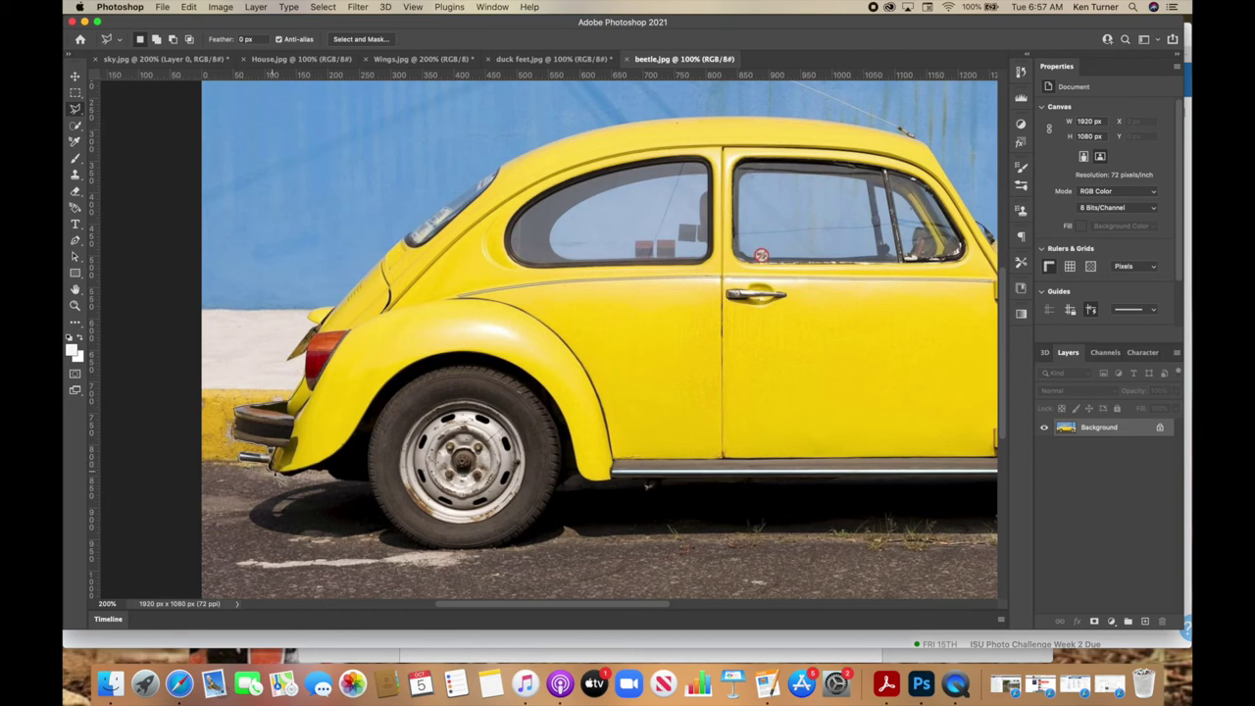
pyautogui.moveTo(326, 463)
pyautogui.mouseDown()
pyautogui.moveTo(373, 475)
pyautogui.moveTo(390, 528)
pyautogui.moveTo(430, 558)
pyautogui.moveTo(485, 556)
pyautogui.moveTo(534, 533)
pyautogui.moveTo(585, 483)
pyautogui.mouseUp()
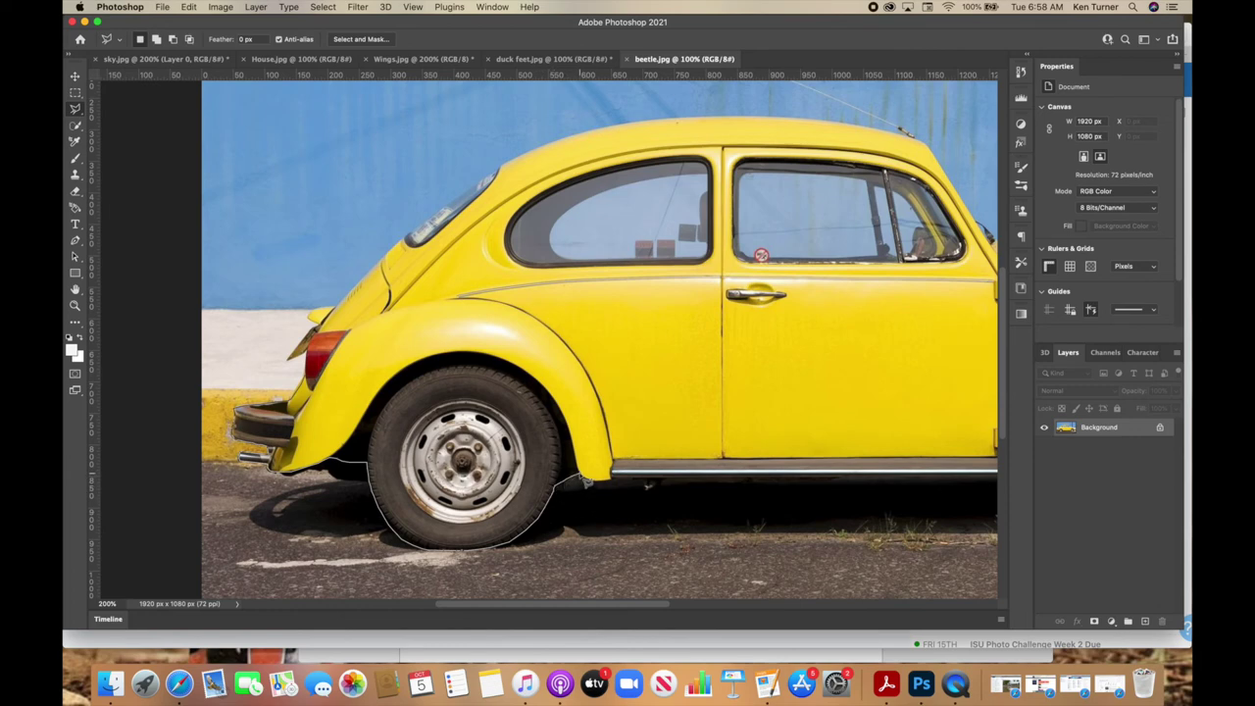
pyautogui.moveTo(586, 481); pyautogui.dragTo(619, 487)
pyautogui.moveTo(619, 487)
pyautogui.mouseDown()
pyautogui.moveTo(955, 489)
pyautogui.moveTo(620, 486)
pyautogui.mouseUp()
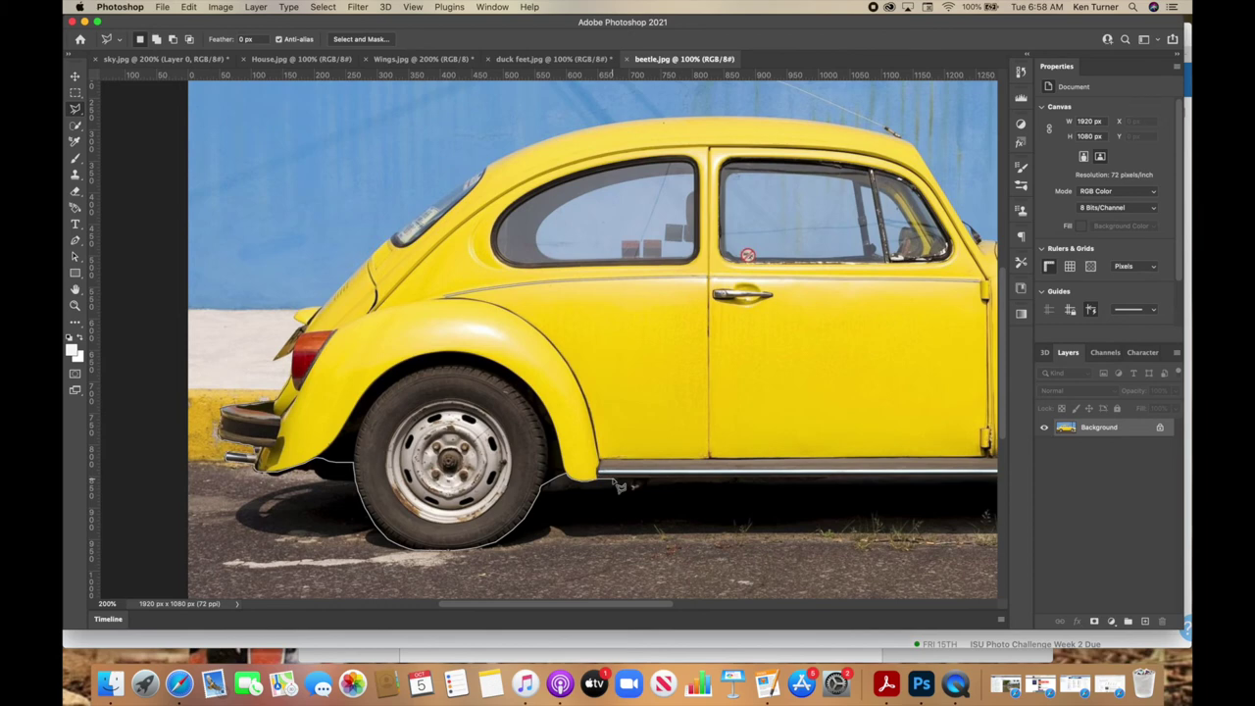
pyautogui.moveTo(621, 485)
pyautogui.mouseDown()
pyautogui.moveTo(992, 473)
pyautogui.moveTo(520, 483)
pyautogui.moveTo(283, 530)
pyautogui.moveTo(473, 475)
pyautogui.moveTo(498, 520)
pyautogui.moveTo(561, 549)
pyautogui.mouseUp()
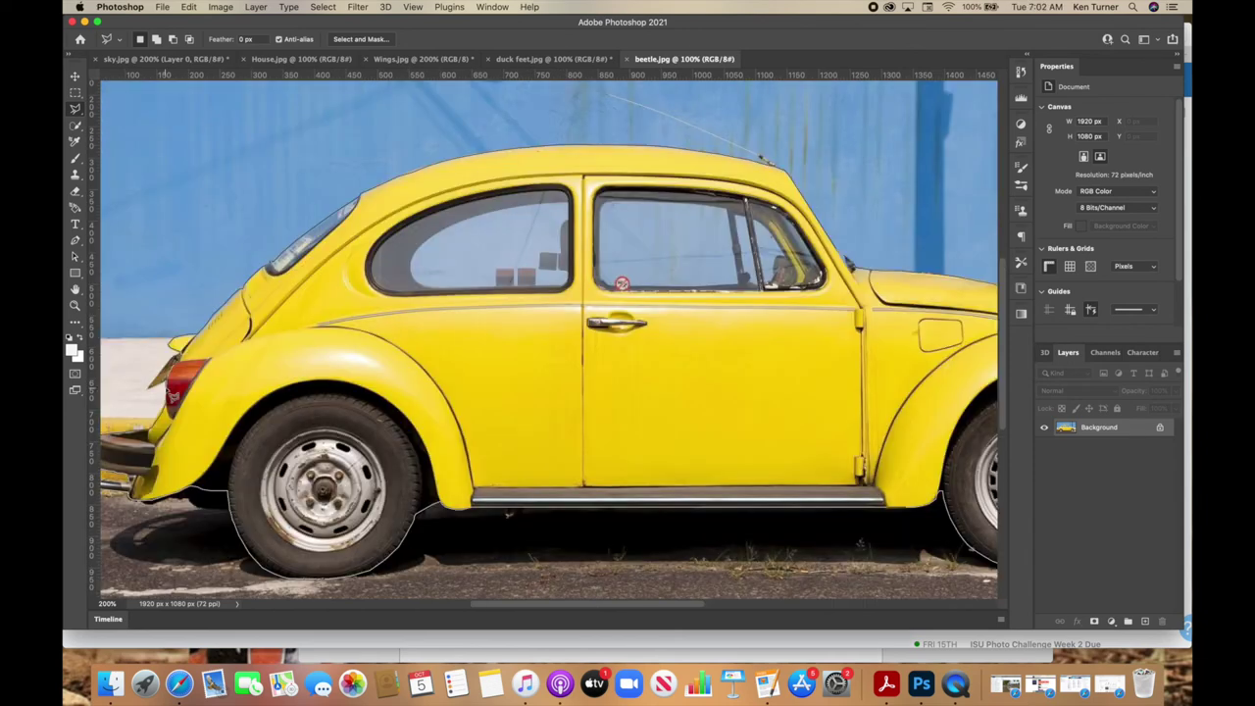
pyautogui.moveTo(172, 392); pyautogui.dragTo(173, 409)
pyautogui.moveTo(607, 94); pyautogui.dragTo(608, 94)
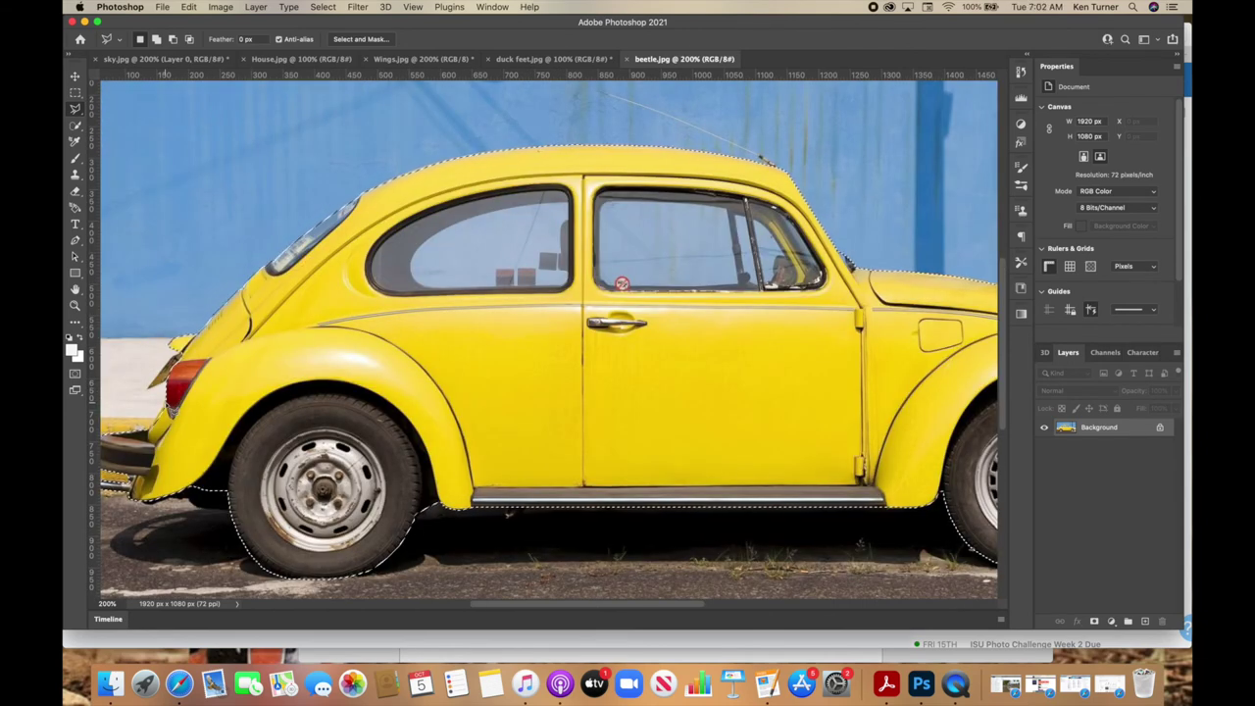
# - Check the car selection in Select and Mask, accept it, and paste a copy of the car above the sky layer in sky.jpg
pyautogui.click(370, 39)
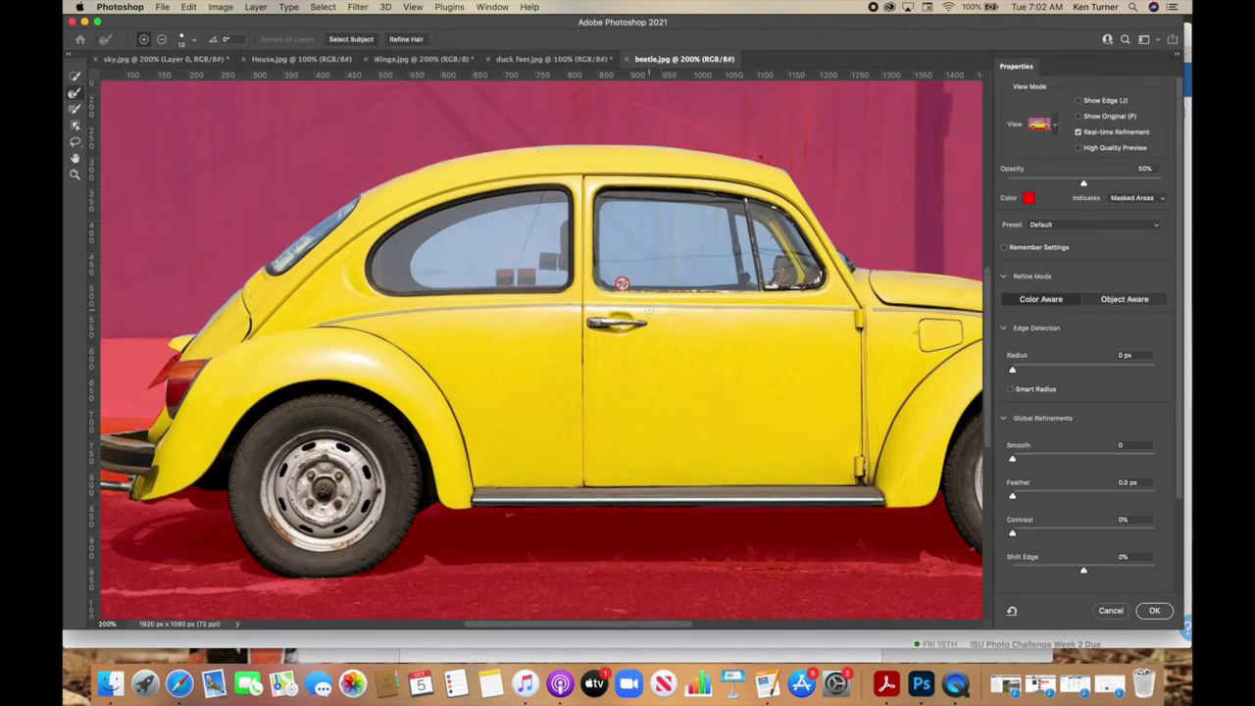
pyautogui.press('super+0')
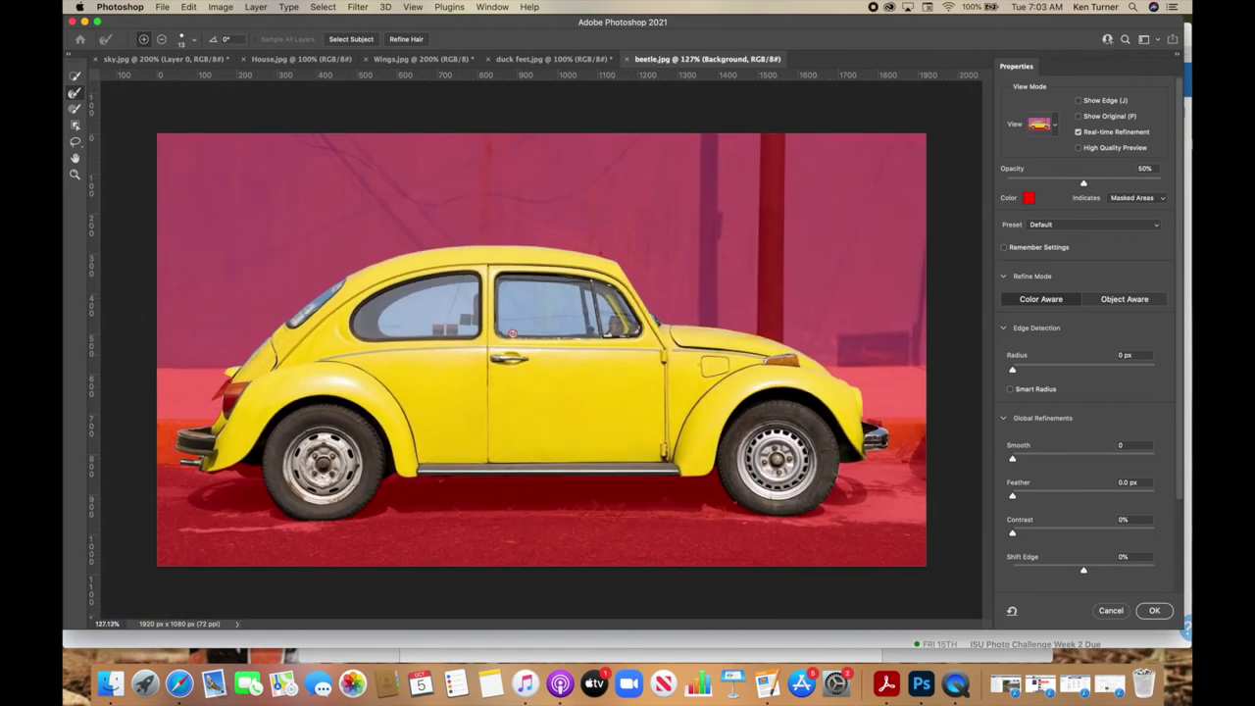
pyautogui.click(1152, 611)
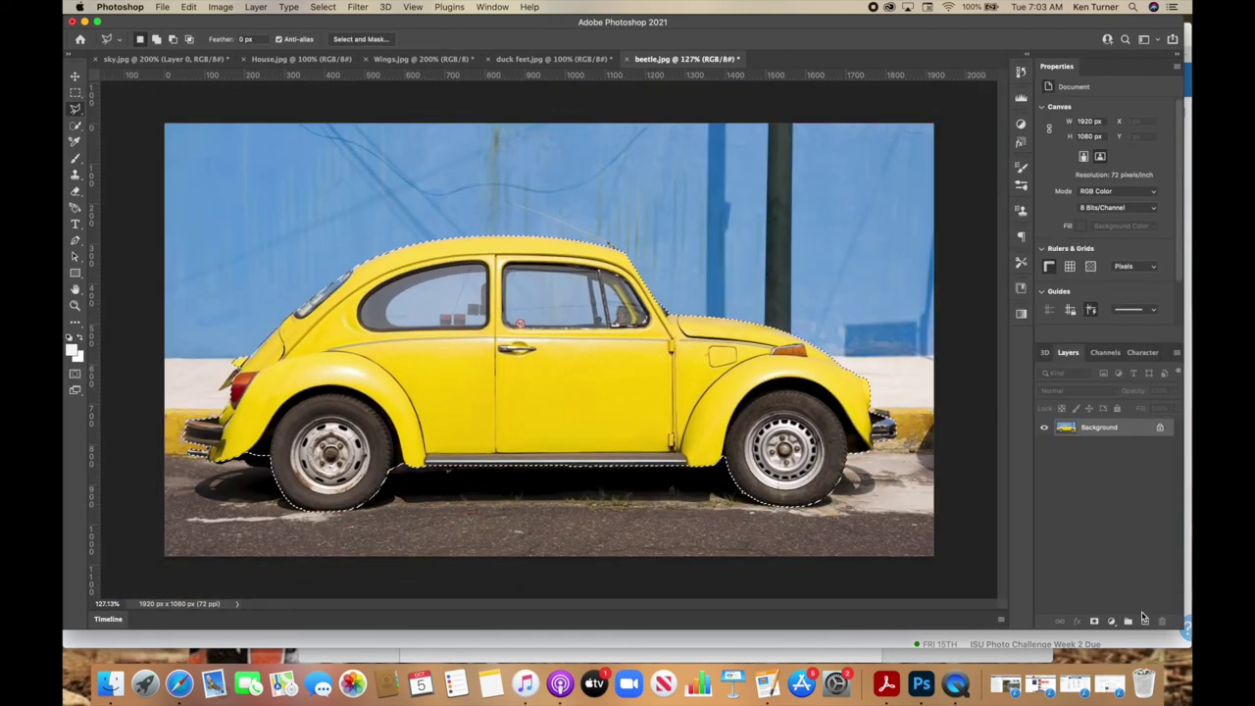
pyautogui.click(165, 59)
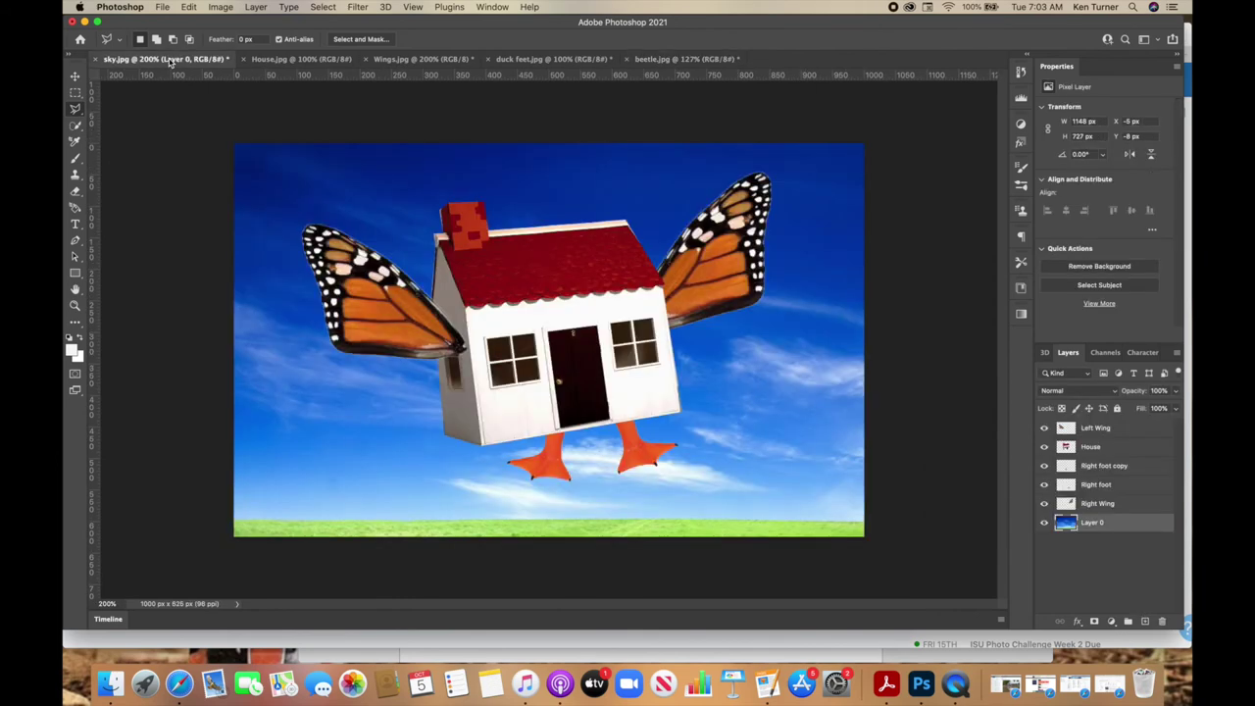
pyautogui.press('super+v')
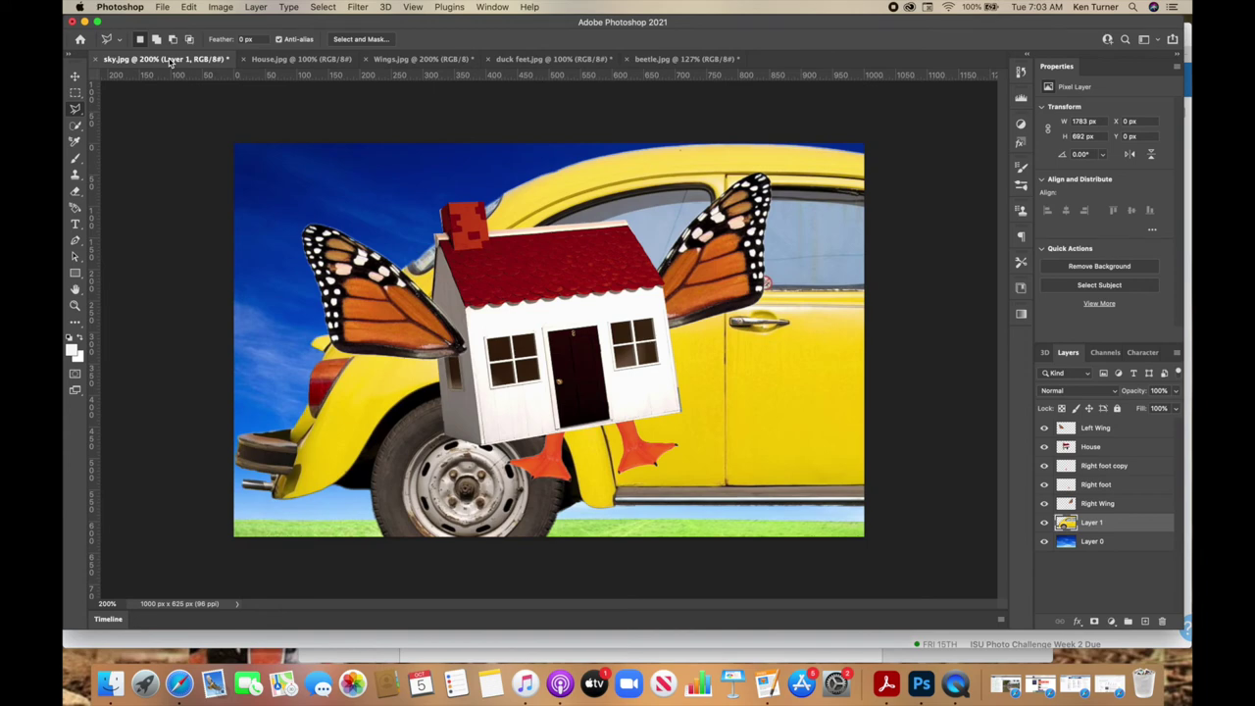
# - Scale the pasted car to about 198 by 90 px, tilt it slightly nose-up and place it in the sky to the lower left of the house
pyautogui.press('super+t')
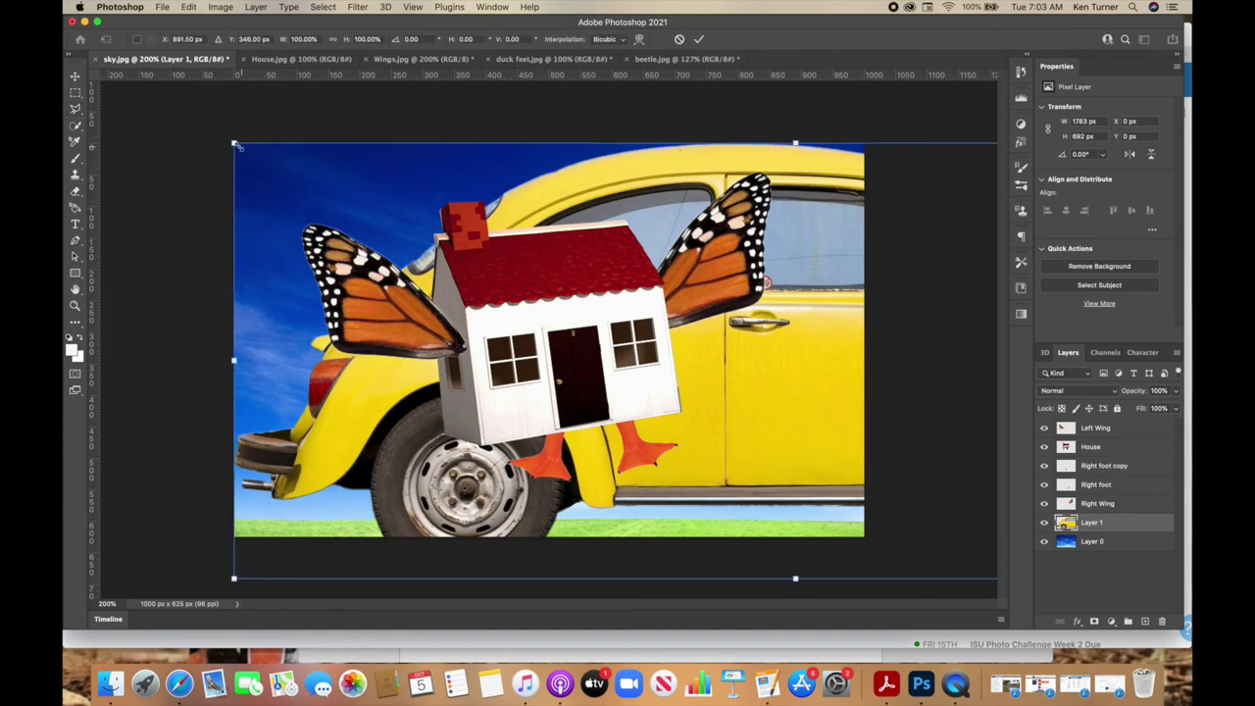
pyautogui.moveTo(233, 143)
pyautogui.mouseDown()
pyautogui.moveTo(712, 328)
pyautogui.moveTo(921, 507)
pyautogui.moveTo(672, 316)
pyautogui.moveTo(252, 232)
pyautogui.moveTo(716, 412)
pyautogui.moveTo(345, 243)
pyautogui.moveTo(348, 448)
pyautogui.mouseUp()
pyautogui.press('Return')
pyautogui.press('l')
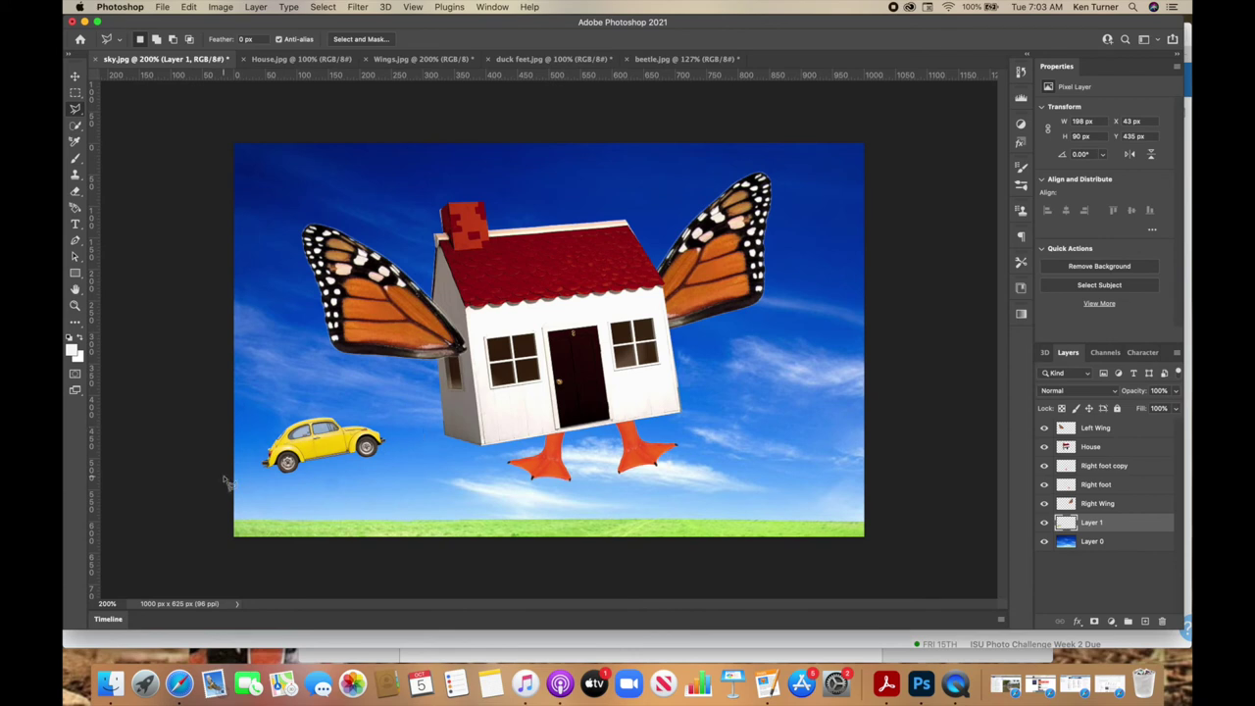
# - Open the bee wings image from the Downloads folder
pyautogui.click(163, 7)
pyautogui.click(191, 35)
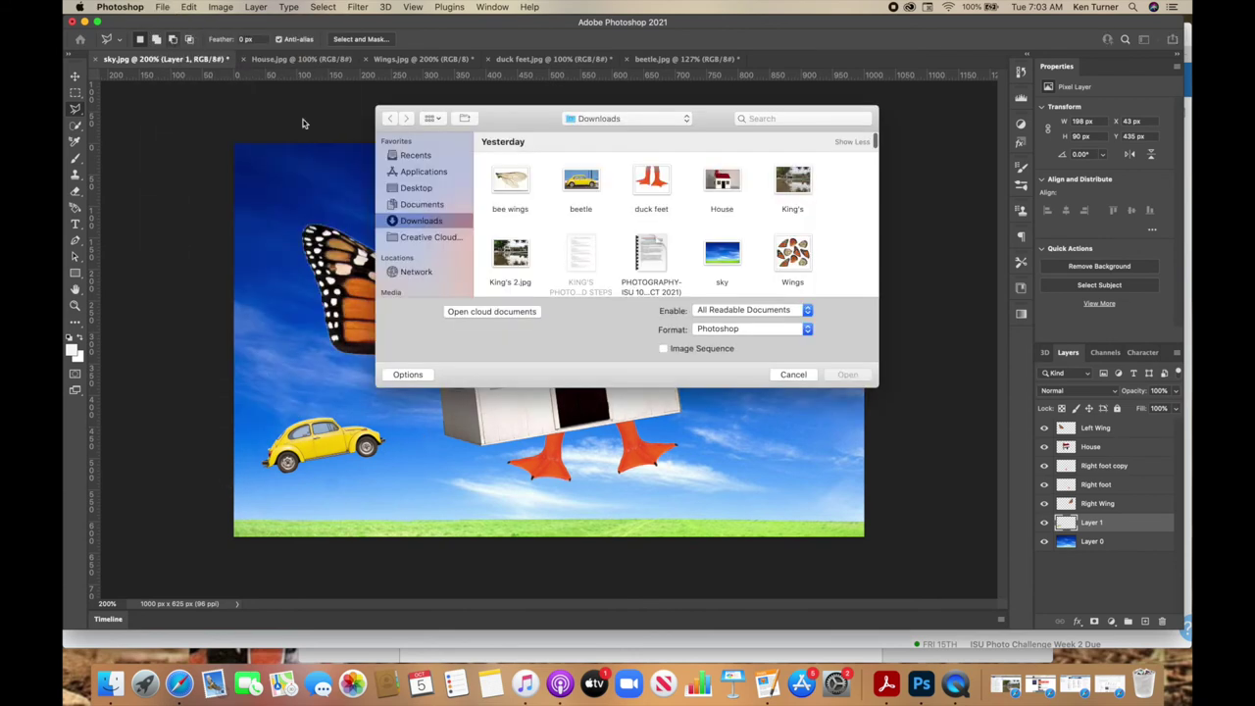
pyautogui.doubleClick(522, 189)
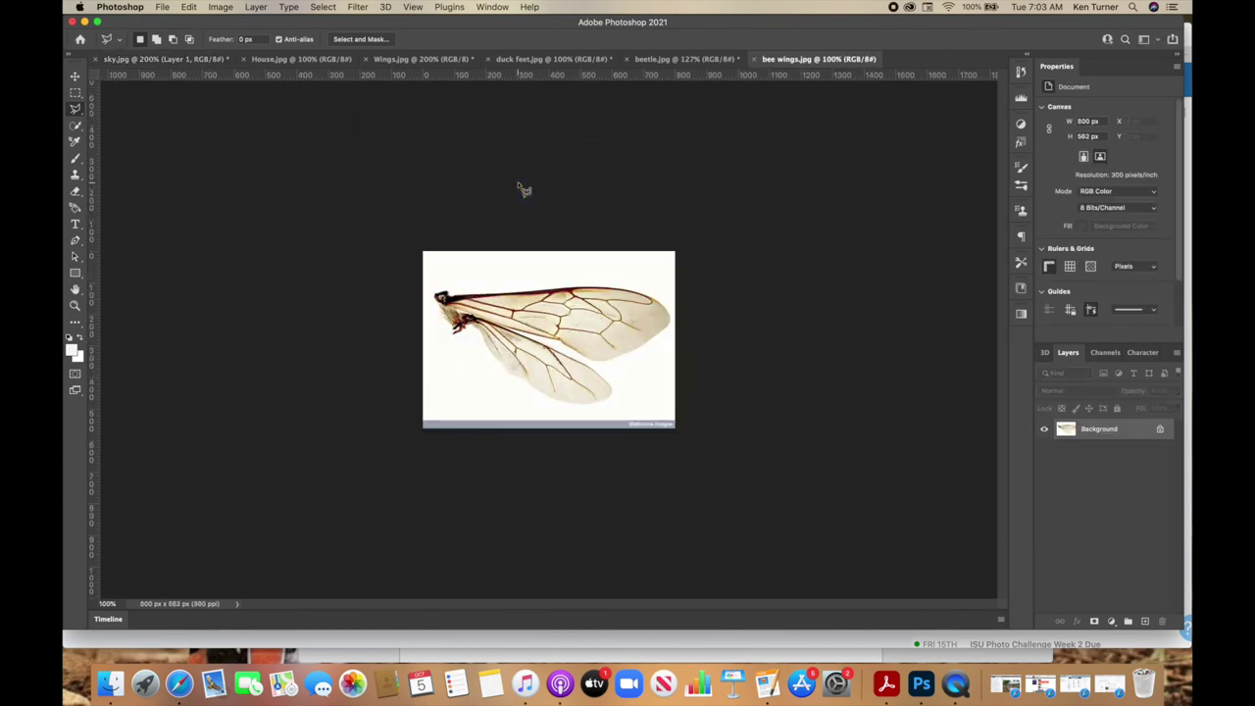
# - Select both the upper and lower bee wings with the Quick Selection tool
pyautogui.click(76, 127)
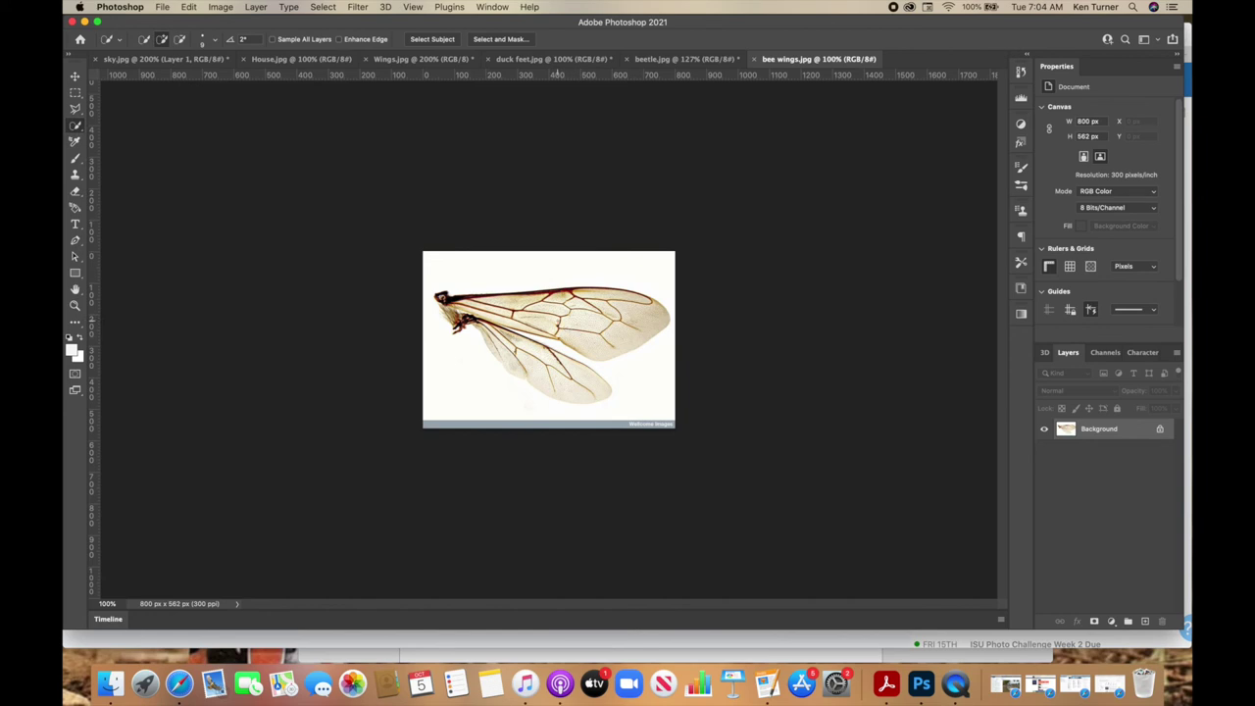
pyautogui.press('super+plus')
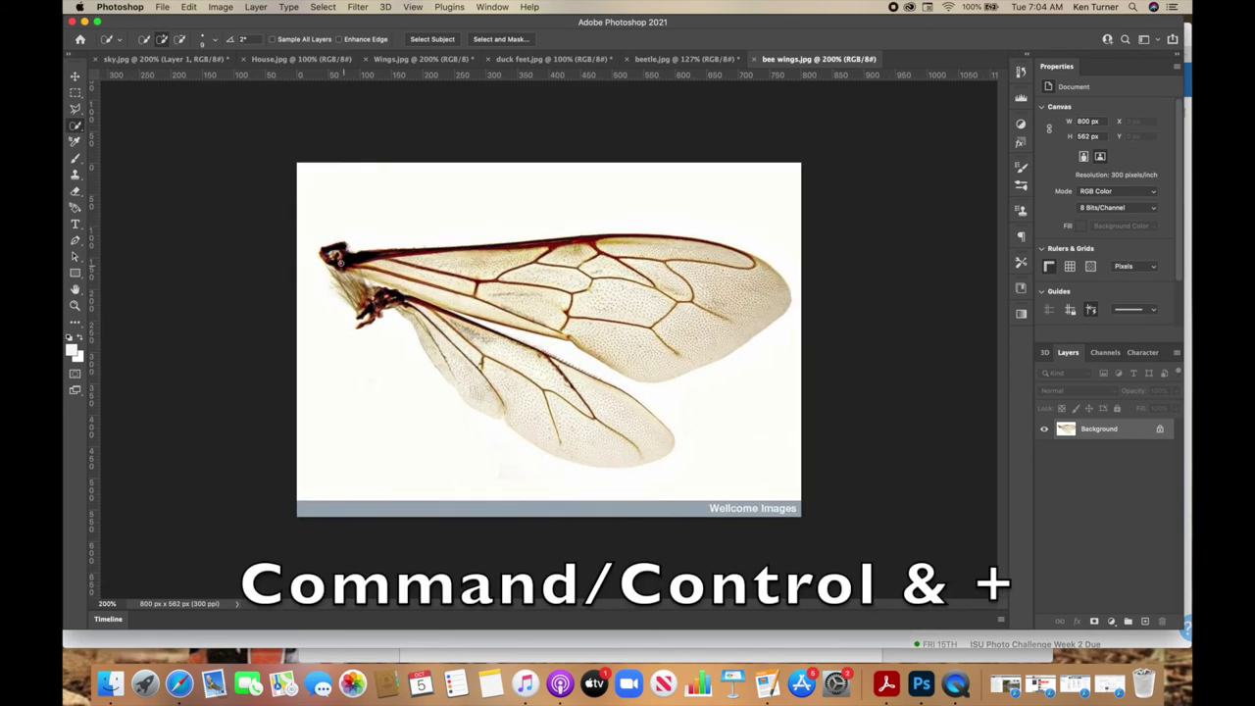
pyautogui.moveTo(333, 257)
pyautogui.mouseDown()
pyautogui.moveTo(461, 292)
pyautogui.moveTo(412, 294)
pyautogui.mouseUp()
pyautogui.moveTo(428, 251)
pyautogui.mouseDown()
pyautogui.moveTo(640, 236)
pyautogui.moveTo(669, 275)
pyautogui.moveTo(566, 314)
pyautogui.moveTo(627, 358)
pyautogui.moveTo(755, 337)
pyautogui.mouseUp()
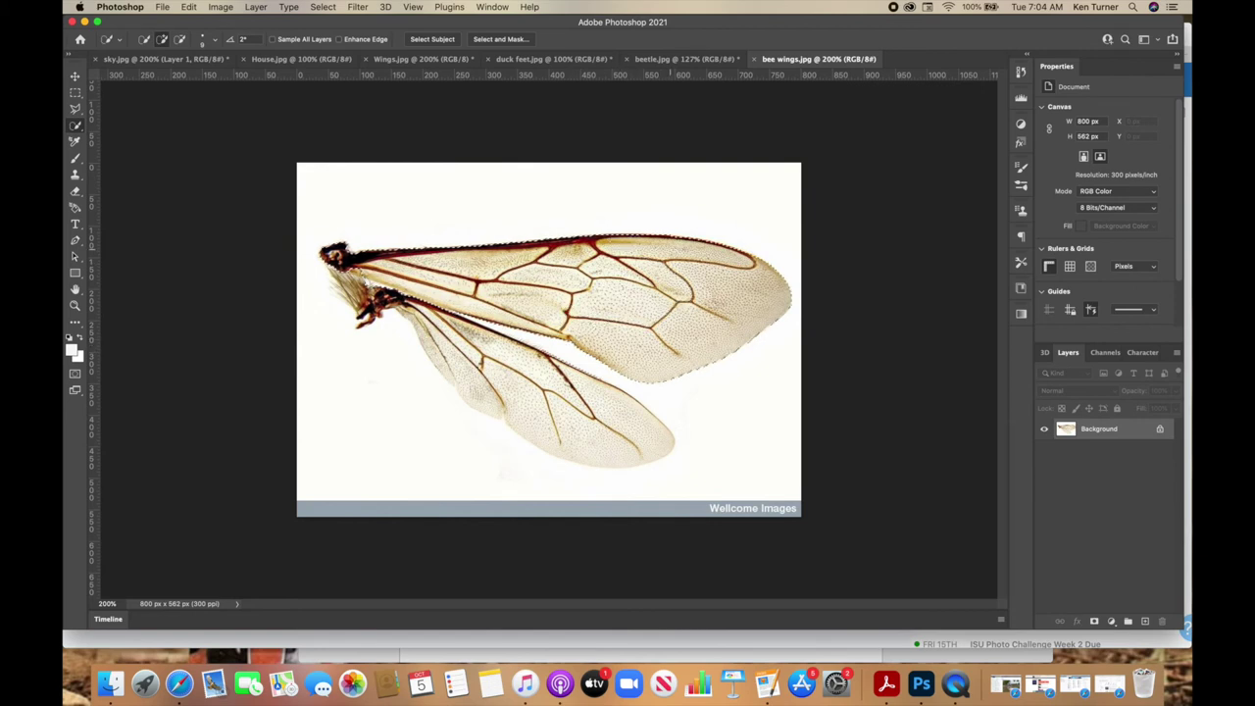
pyautogui.moveTo(465, 314)
pyautogui.mouseDown()
pyautogui.moveTo(461, 360)
pyautogui.moveTo(492, 387)
pyautogui.moveTo(463, 354)
pyautogui.moveTo(491, 412)
pyautogui.moveTo(608, 441)
pyautogui.moveTo(669, 419)
pyautogui.mouseUp()
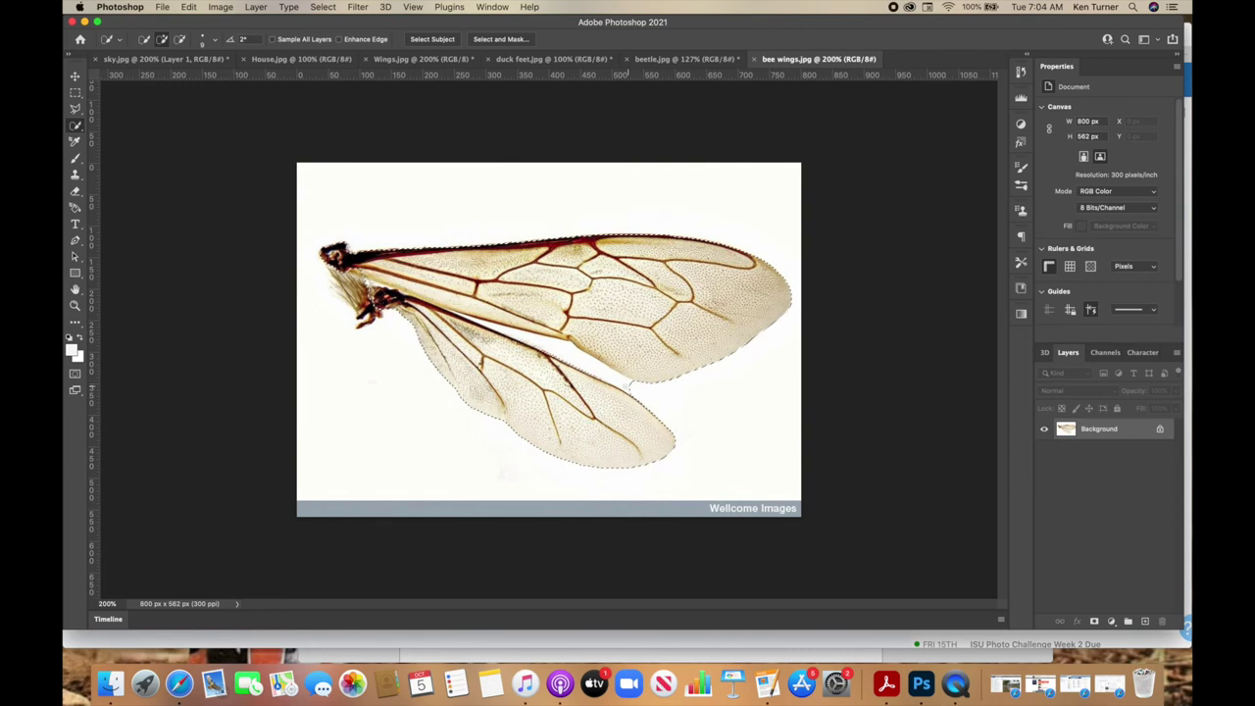
# - Check the wing selection in Select and Mask, then subtract the white gap between the two wings from it
pyautogui.press('super+alt+r')
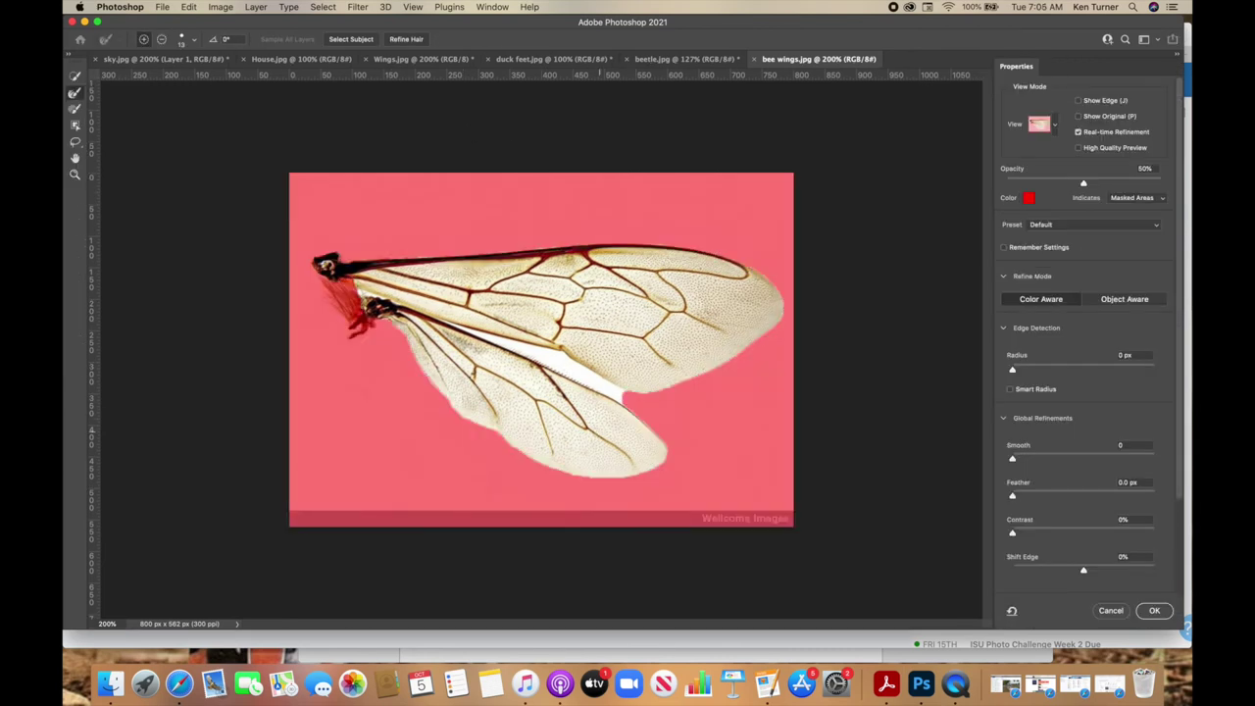
pyautogui.click(1154, 610)
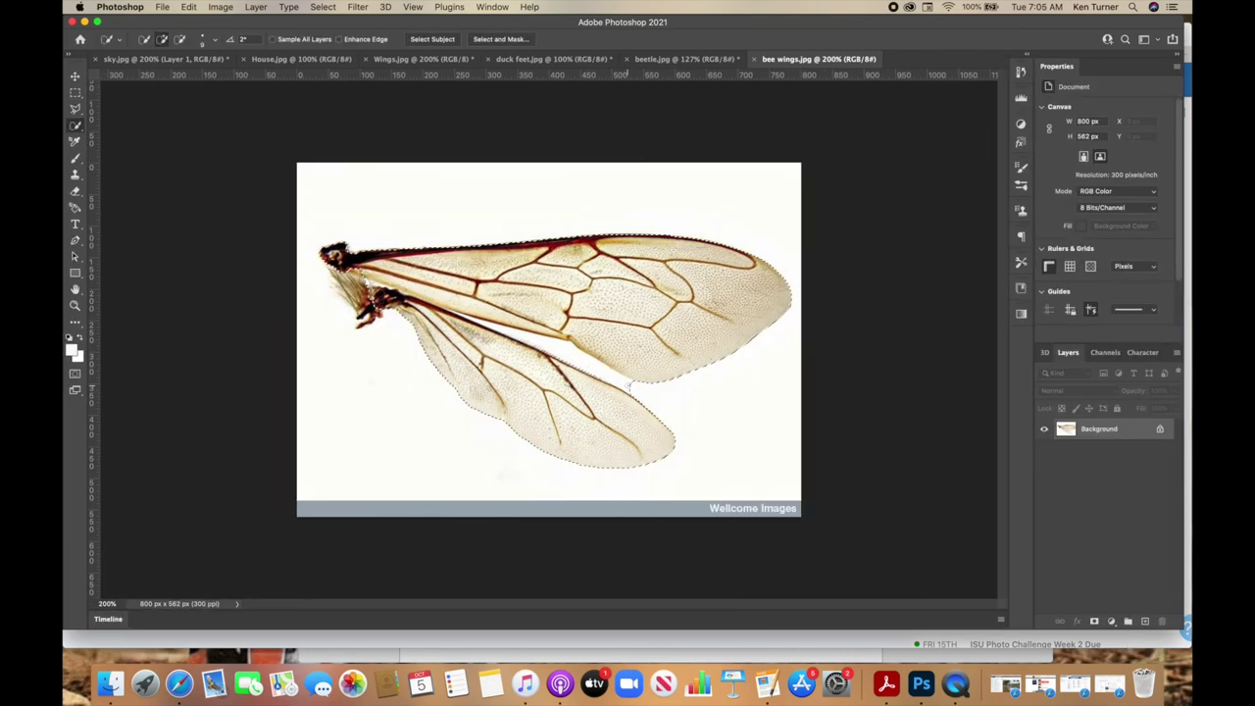
pyautogui.press('alt')
pyautogui.press('alt')
pyautogui.press('alt')
pyautogui.press('alt')
# - Refine the wing selection in Select and Mask with Smart Radius, a small edge radius and slight smoothing
pyautogui.click(500, 39)
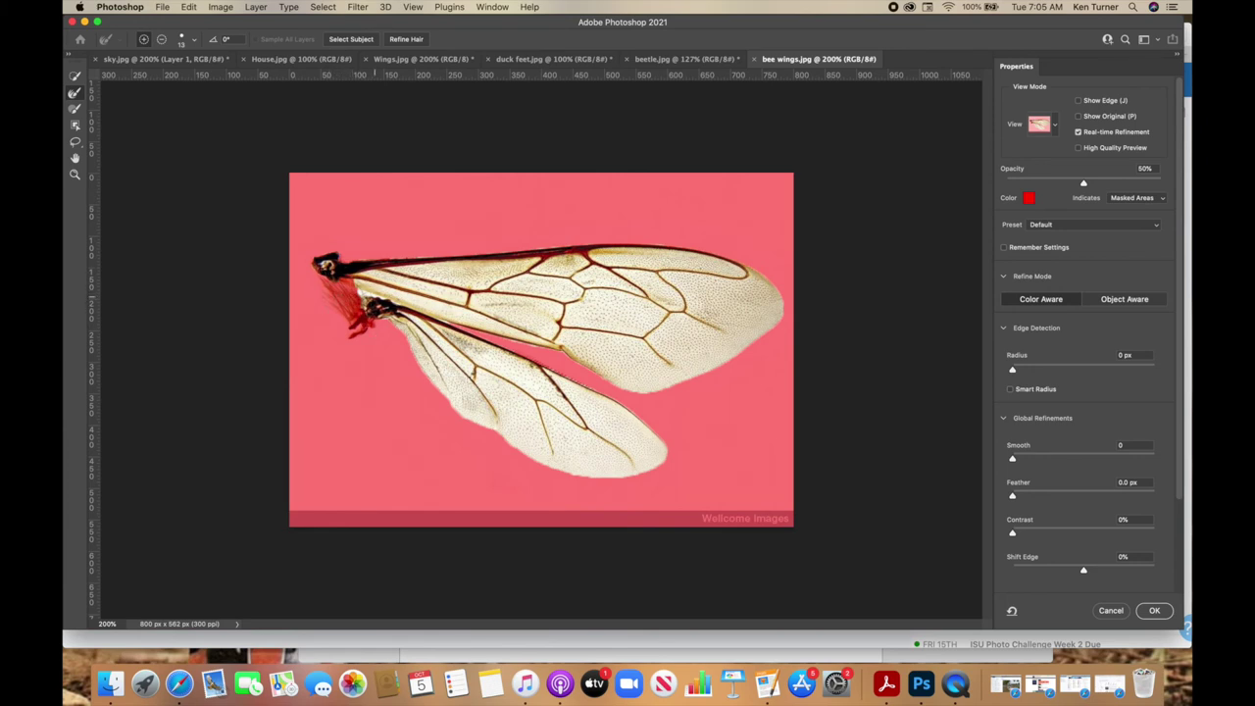
pyautogui.click(1011, 390)
pyautogui.moveTo(1016, 372); pyautogui.dragTo(1023, 372)
pyautogui.moveTo(1012, 458); pyautogui.dragTo(1018, 458)
pyautogui.click(1154, 610)
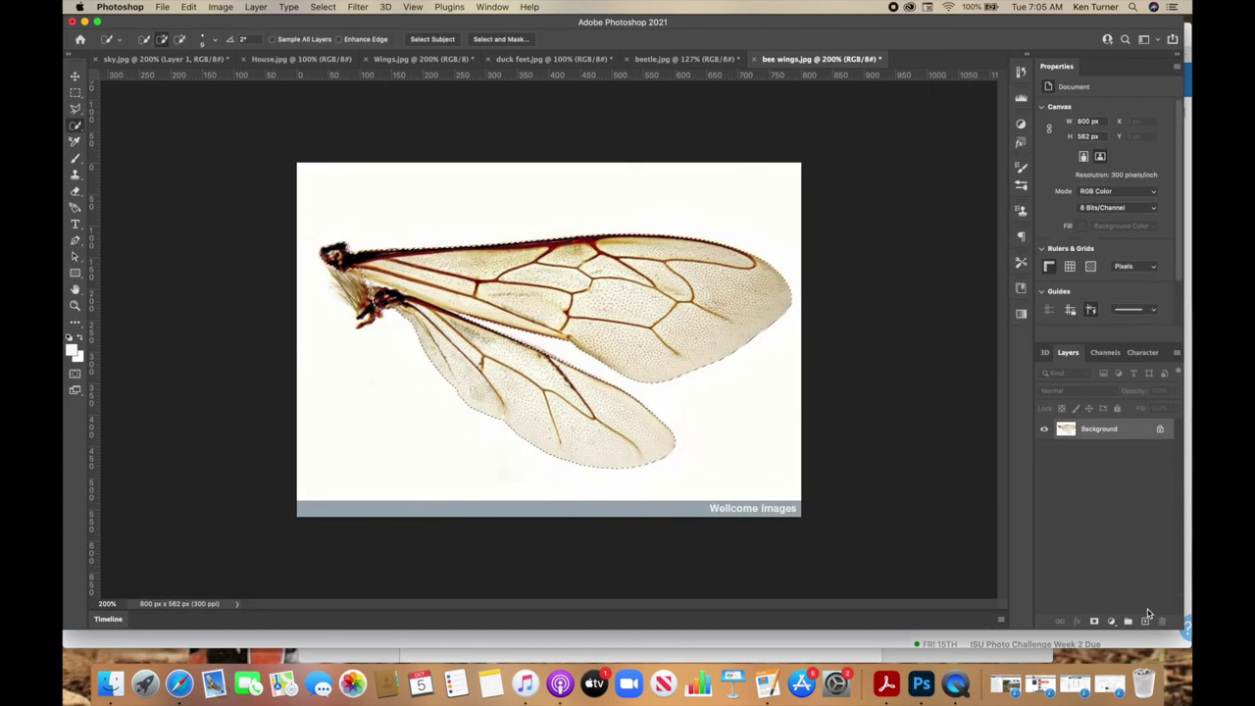
# - Paste the copied bee wings into sky.jpg and move their layer to the top of the layer stack
pyautogui.click(152, 61)
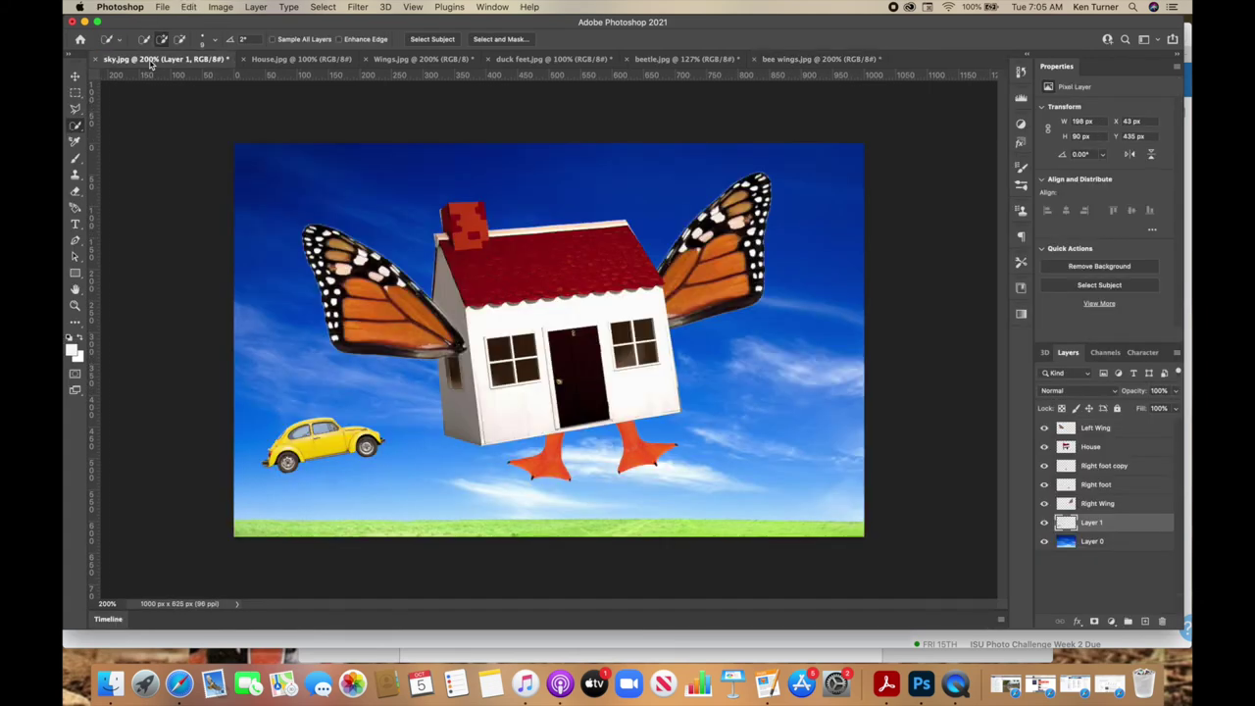
pyautogui.press('super+v')
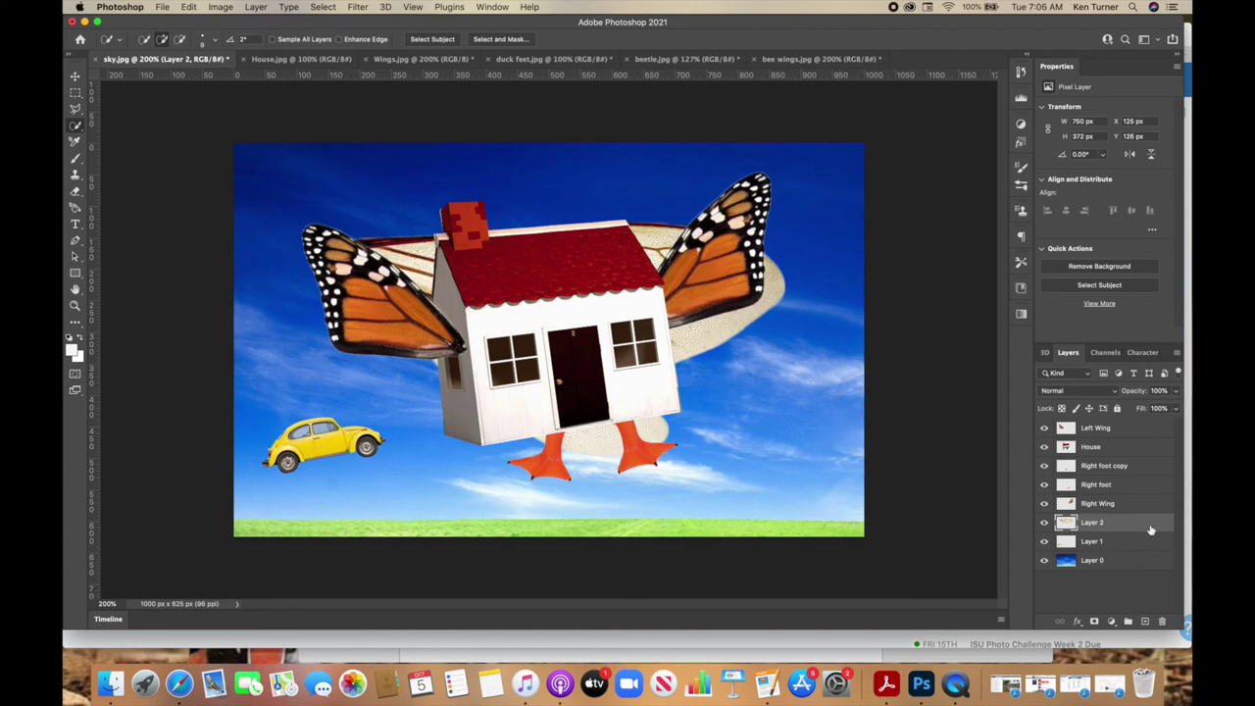
pyautogui.moveTo(1140, 525); pyautogui.dragTo(1125, 425)
# - Scale the bee wings to about 13%, rotate them about -168° and place them over the yellow car
pyautogui.press('super+t')
pyautogui.moveTo(310, 221); pyautogui.dragTo(225, 420)
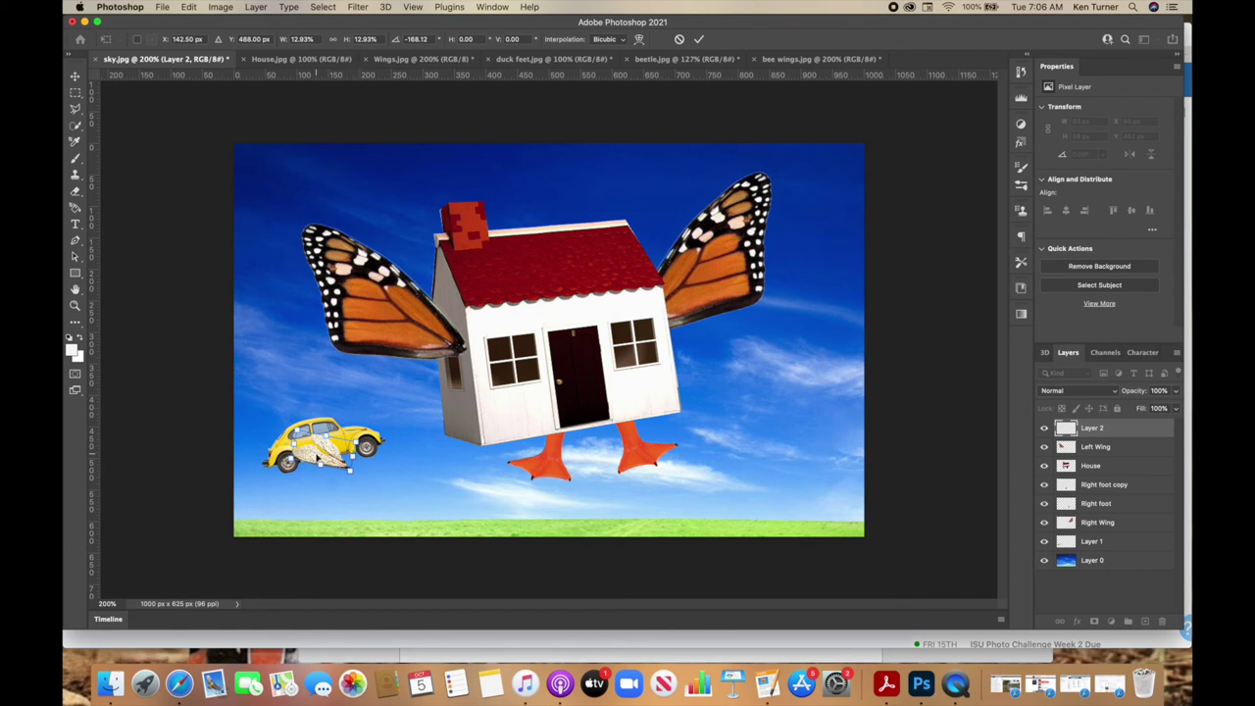
pyautogui.press('Return')
pyautogui.press('w')
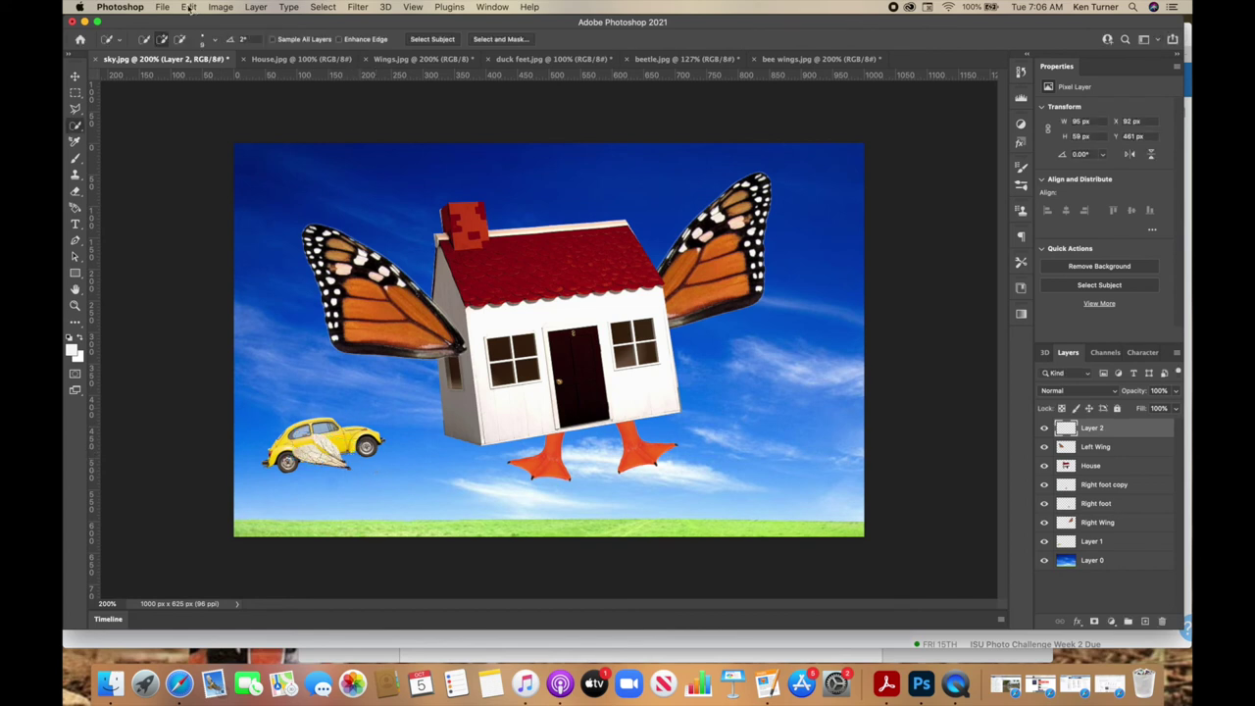
# - Flip the bee wings vertically, rotate them about 45.5° and attach them to the rear of the car's roof, pointing up and back
pyautogui.click(189, 8)
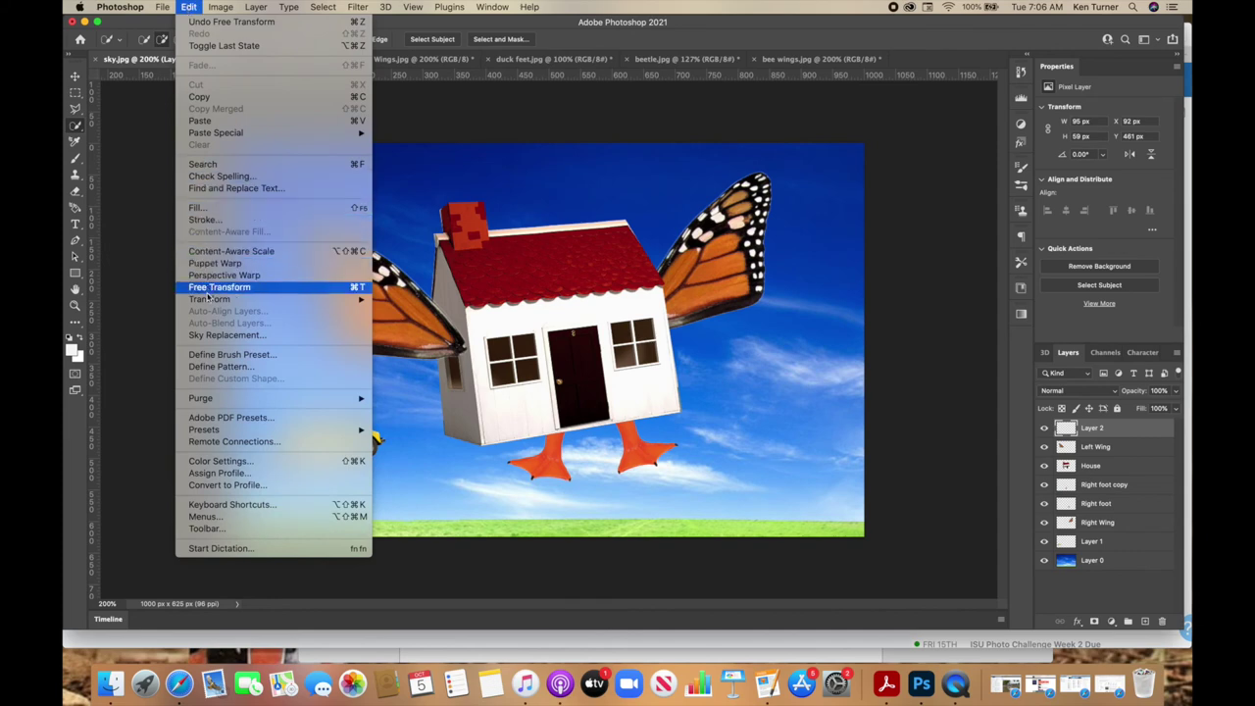
pyautogui.moveTo(208, 299)
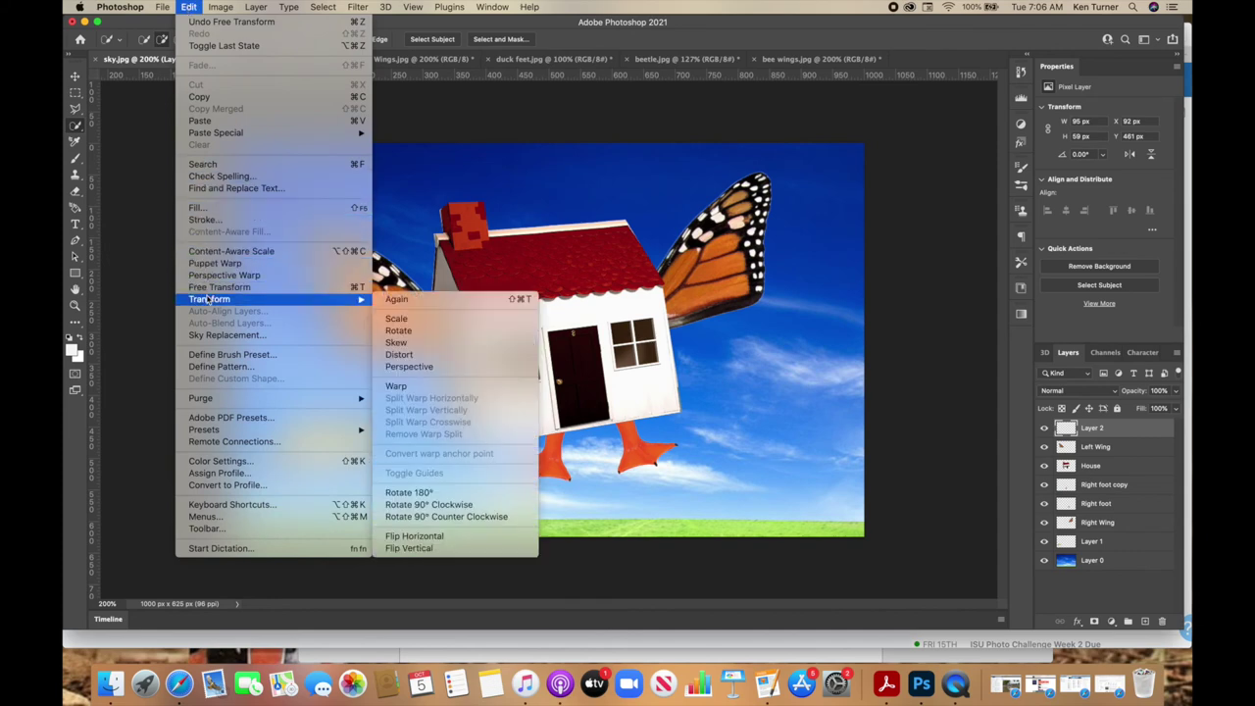
pyautogui.click(428, 548)
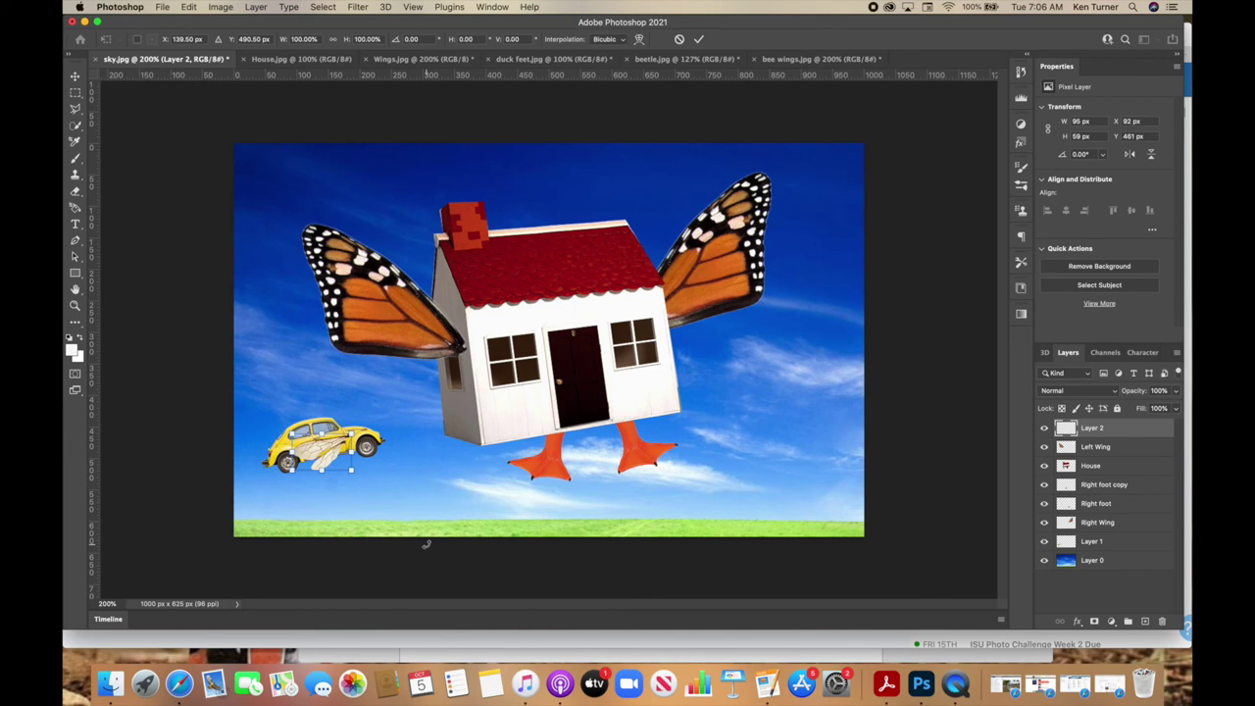
pyautogui.moveTo(419, 452); pyautogui.dragTo(392, 512)
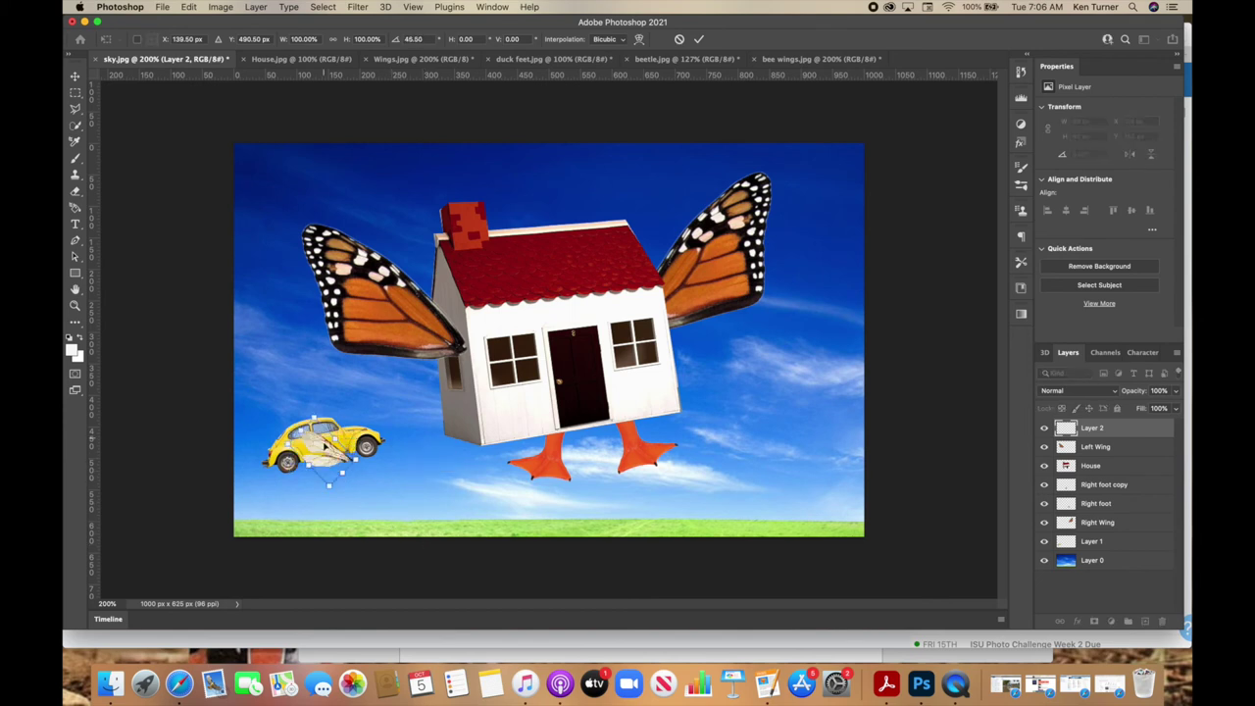
pyautogui.moveTo(329, 458); pyautogui.dragTo(284, 441)
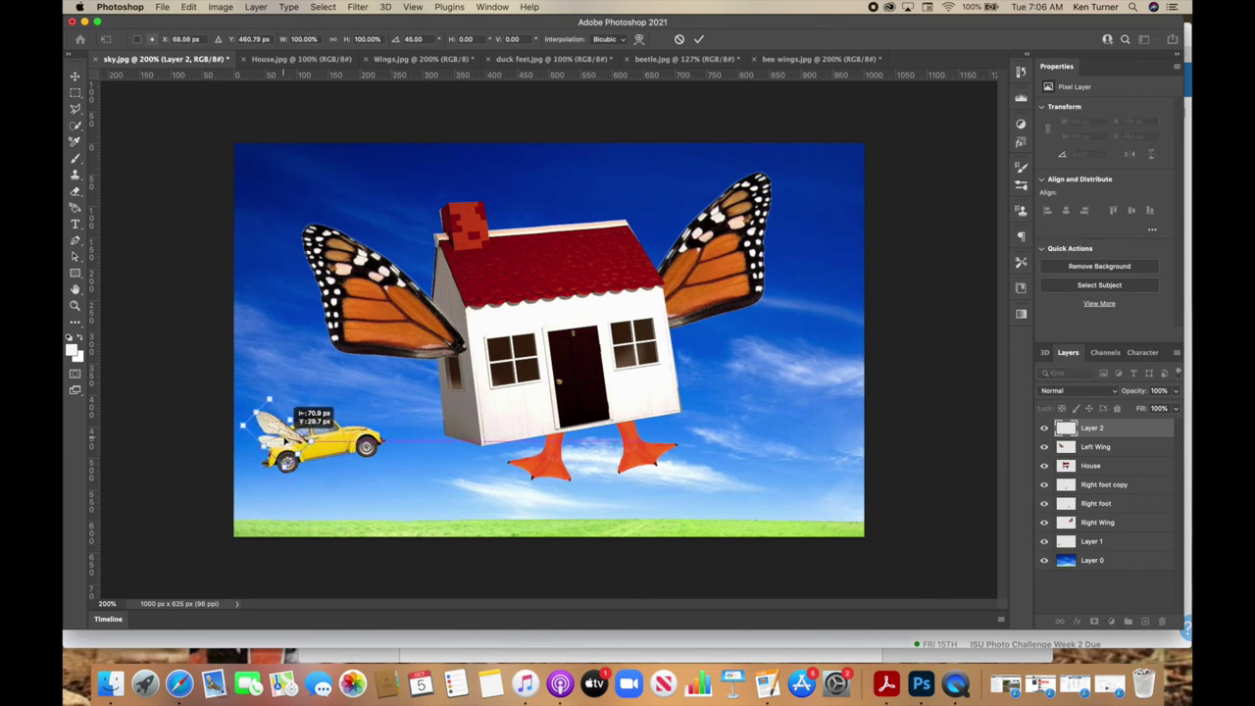
pyautogui.press('Return')
pyautogui.press('w')
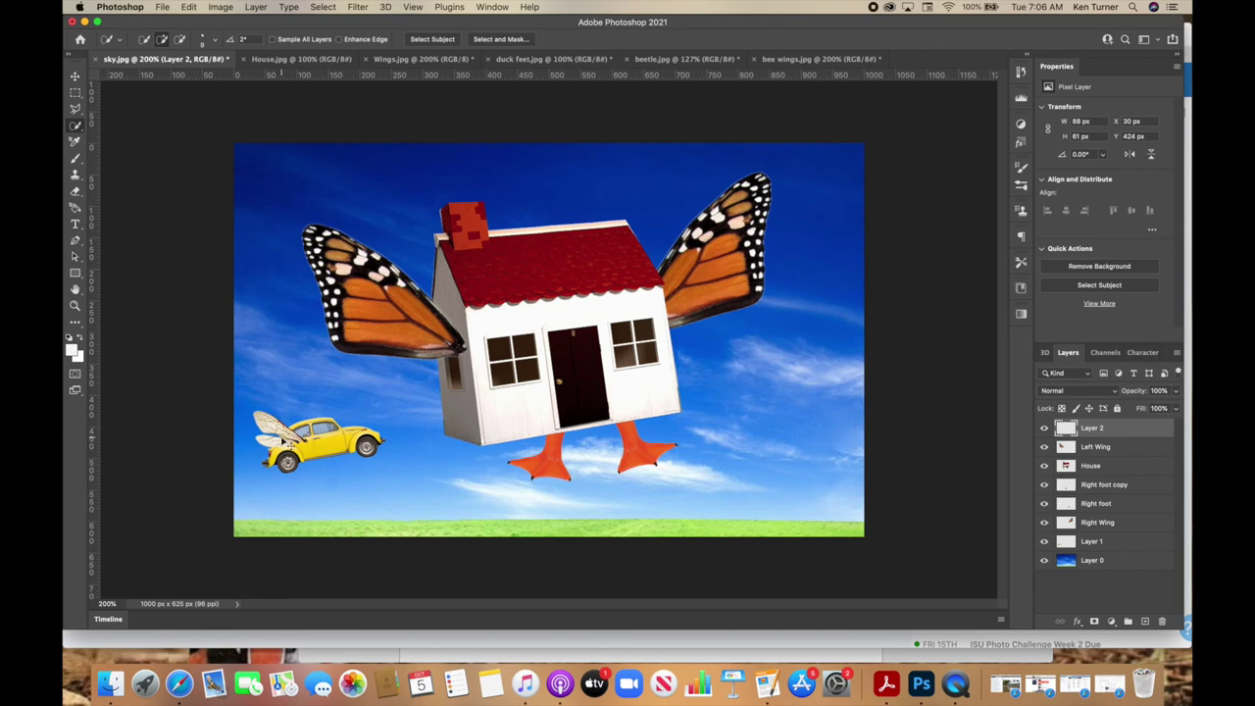
# - Duplicate the bee wings layer and rename the original layer "Bee Wing"
pyautogui.press('super+j')
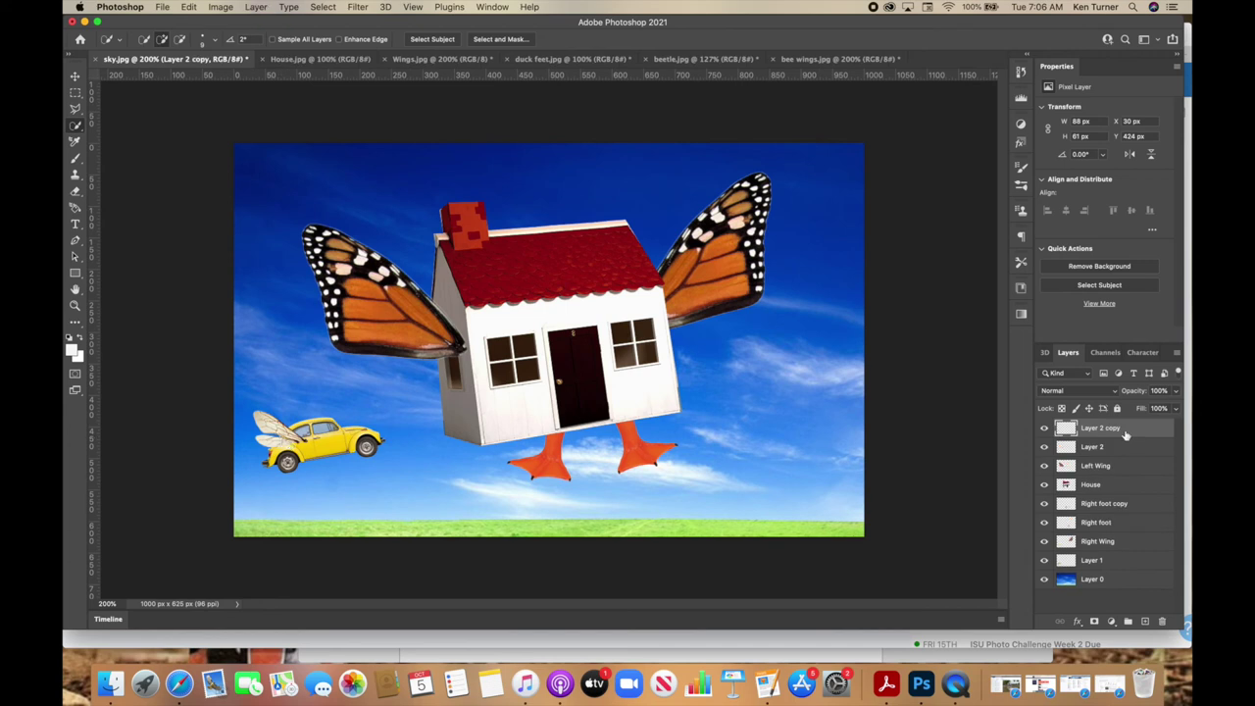
pyautogui.doubleClick(1091, 446)
pyautogui.write('Bee Wing')
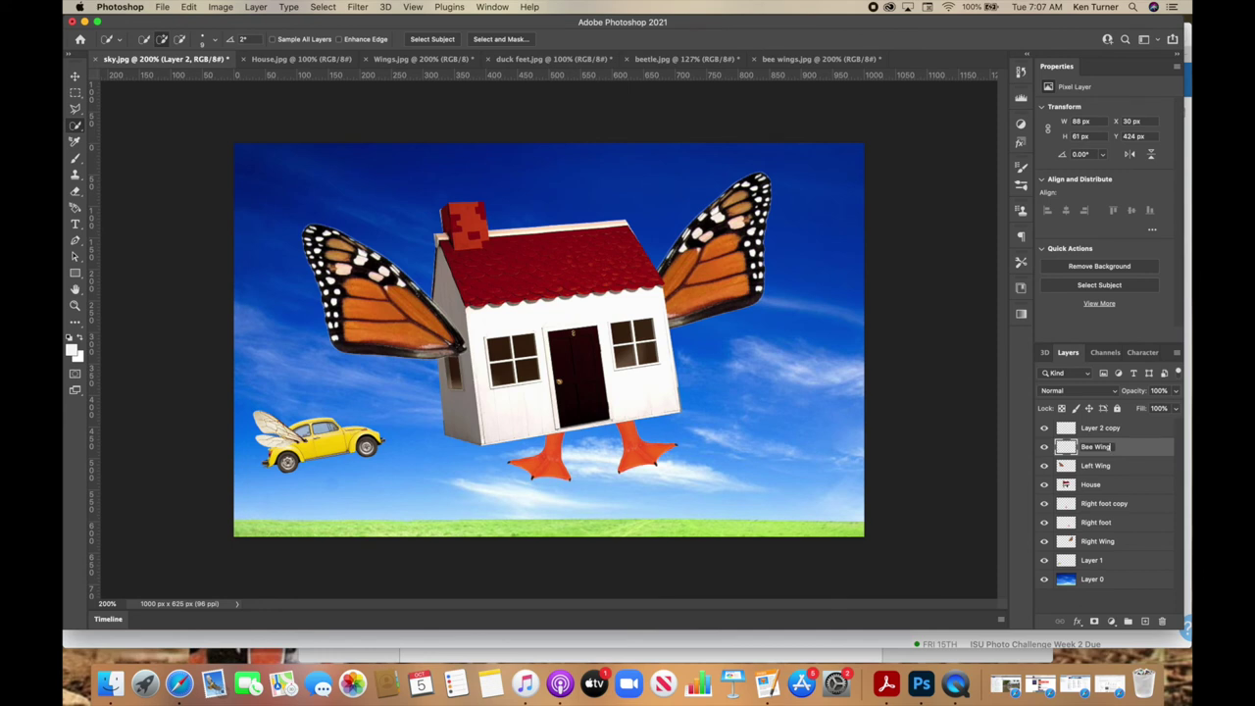
# - Name the two wing layers "front Bee Wing" and "back bee wing", and shift the back wing forward and up on the car's roof
pyautogui.hotkey('shift', 'Tab')
pyautogui.write('back bee wing')
pyautogui.press('Return')
pyautogui.press('v')
pyautogui.moveTo(292, 432); pyautogui.dragTo(317, 420)
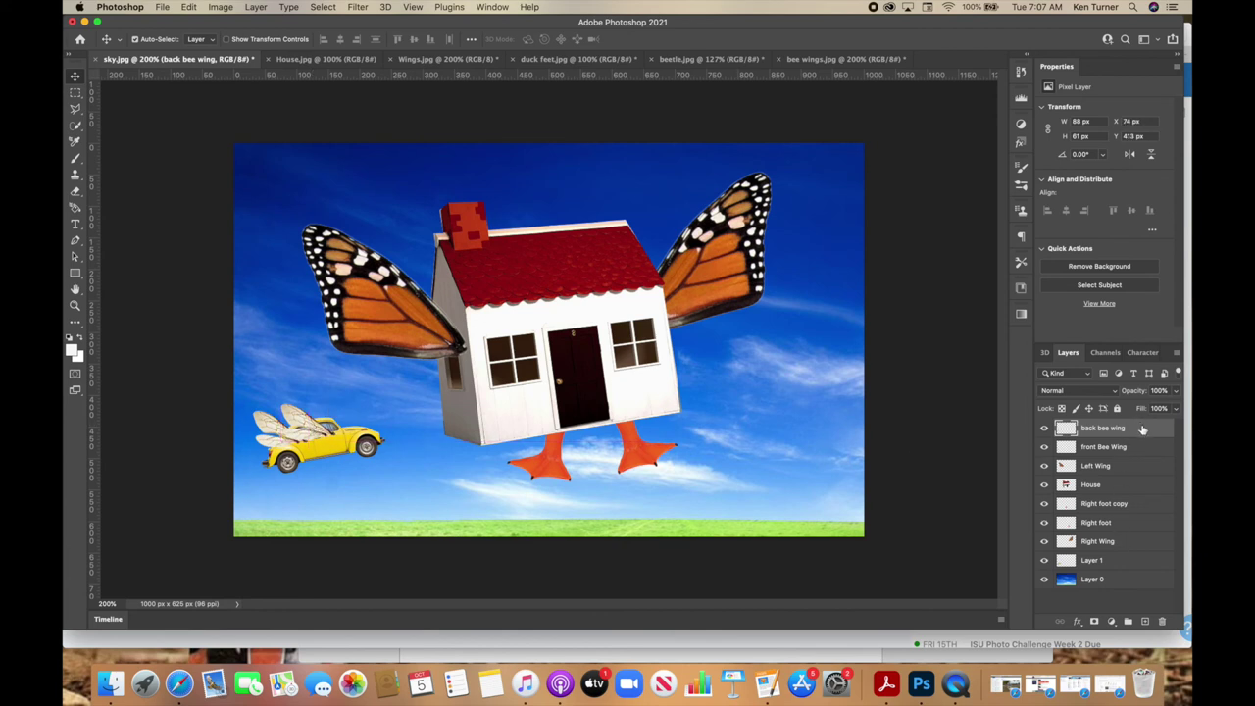
# - Rename the yellow car's layer "Beetle"
pyautogui.doubleClick(1091, 559)
pyautogui.write('Beetle')
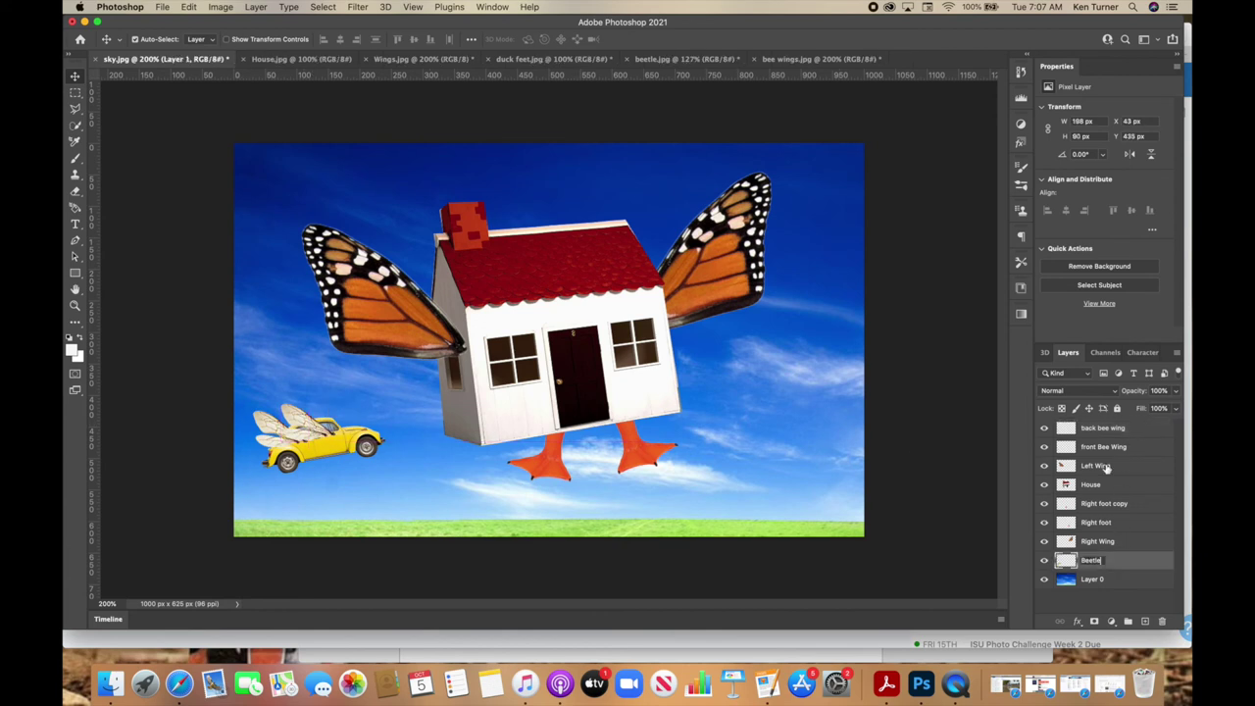
pyautogui.press('Return')
# - Move the back bee wing layer directly below the Beetle layer and nudge the wing slightly toward the car's rear
pyautogui.moveTo(1108, 432); pyautogui.dragTo(1103, 568)
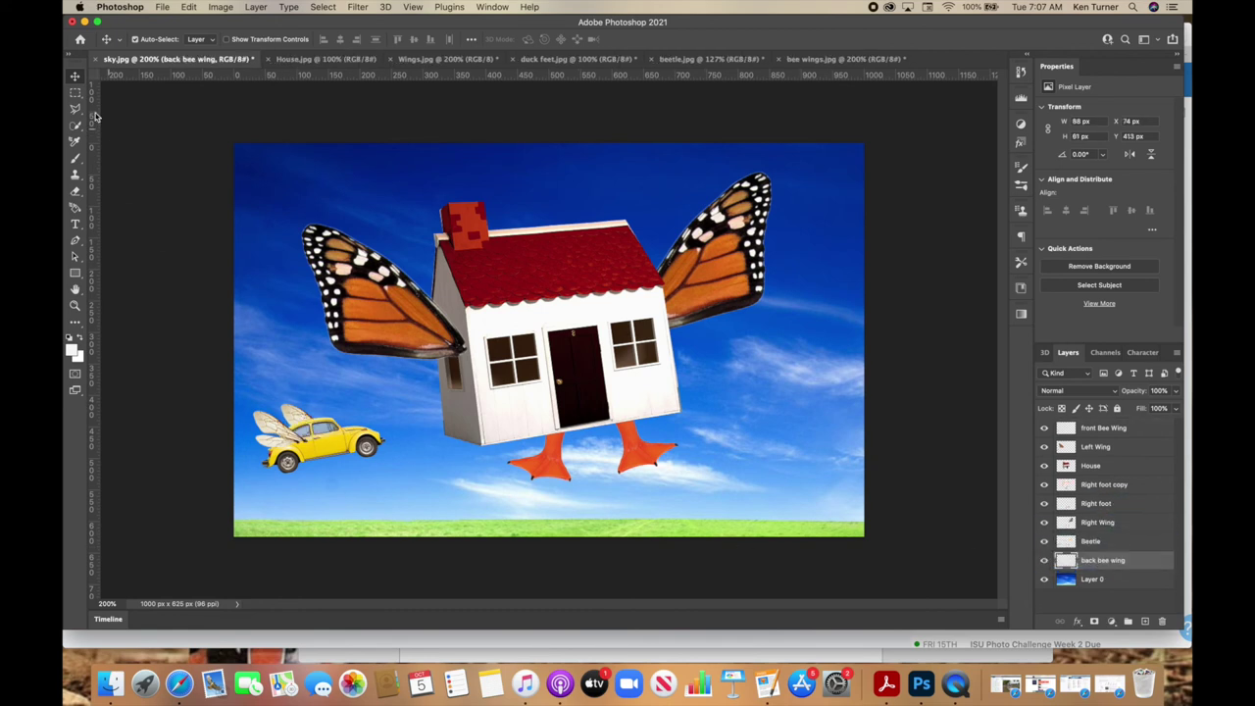
pyautogui.click(76, 76)
pyautogui.moveTo(304, 413)
pyautogui.mouseDown()
pyautogui.moveTo(286, 394)
pyautogui.moveTo(296, 417)
pyautogui.mouseUp()
# - Copy and paste the Beetle and both bee wing layers together, and place the copy in the sky right of the duck feet
pyautogui.click(1142, 544)
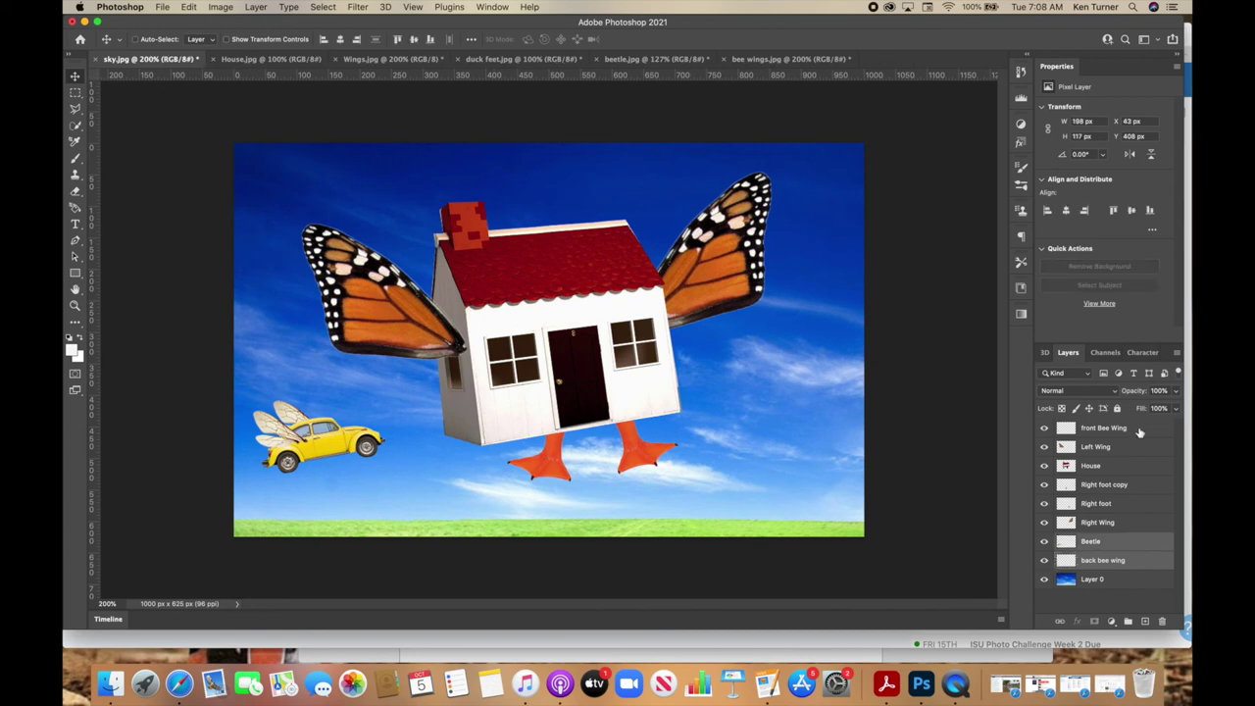
pyautogui.keyDown('super'); pyautogui.click(1142, 428); pyautogui.keyUp('super')
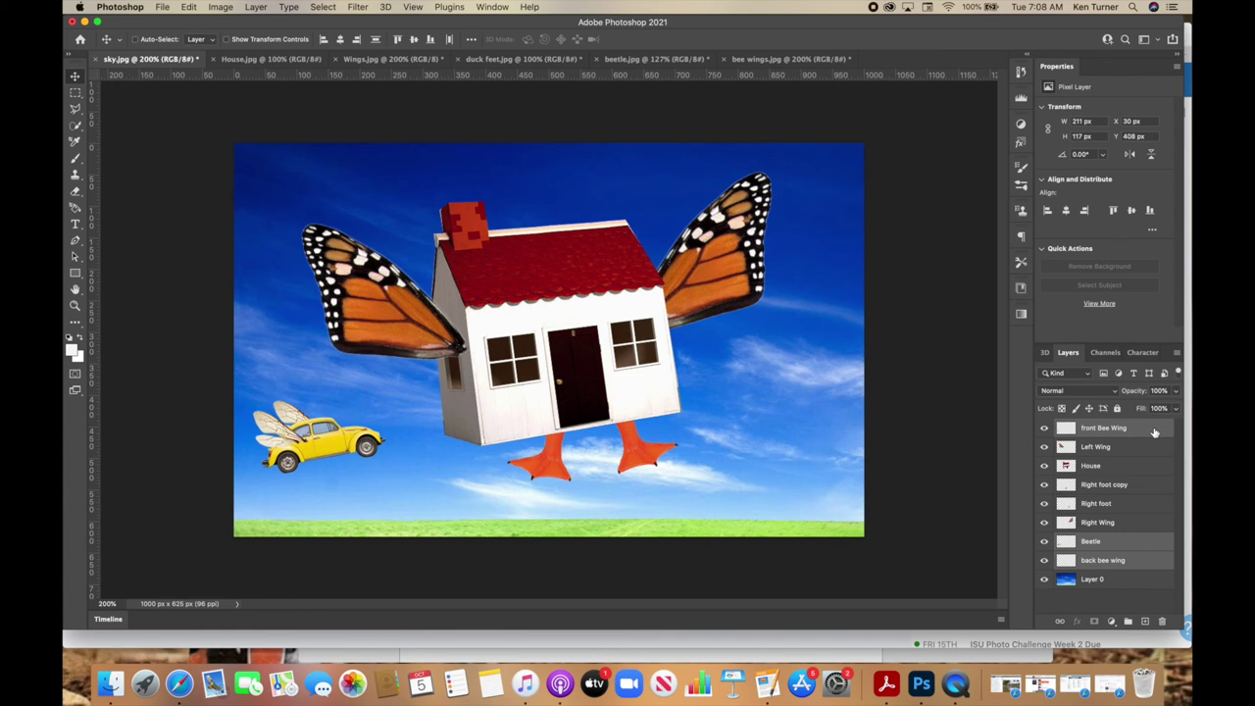
pyautogui.press('super+v')
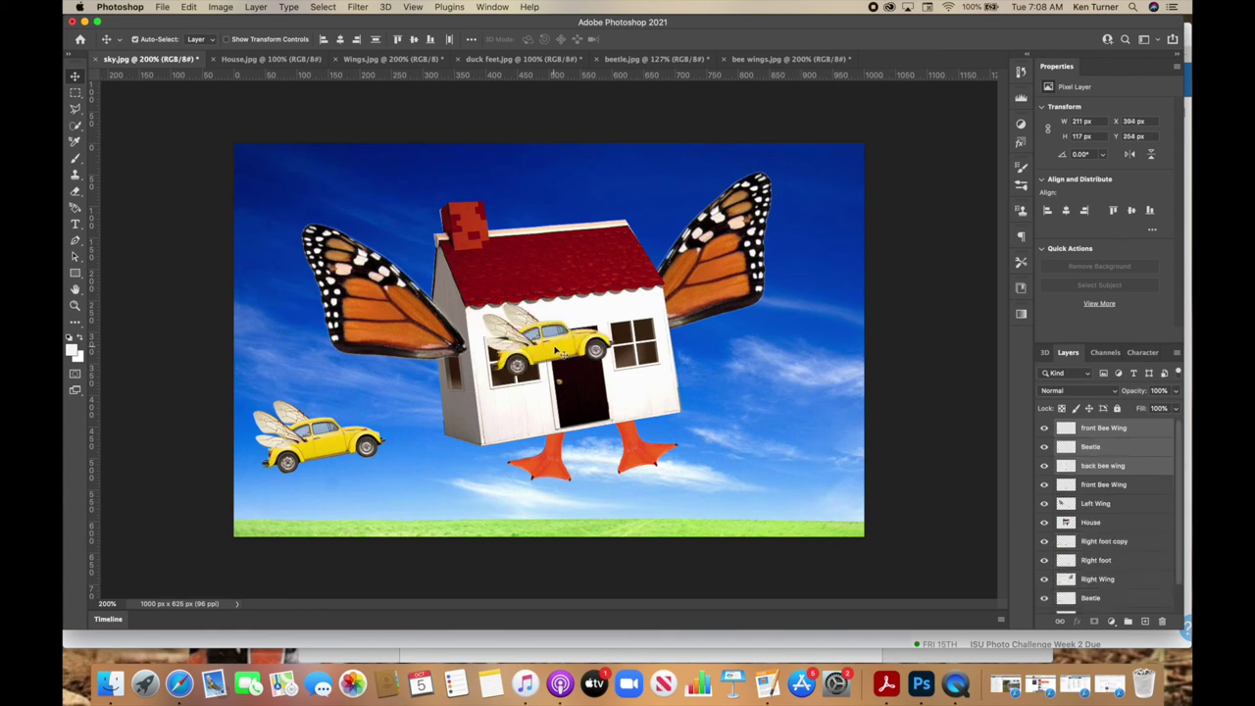
pyautogui.moveTo(557, 350); pyautogui.dragTo(782, 450)
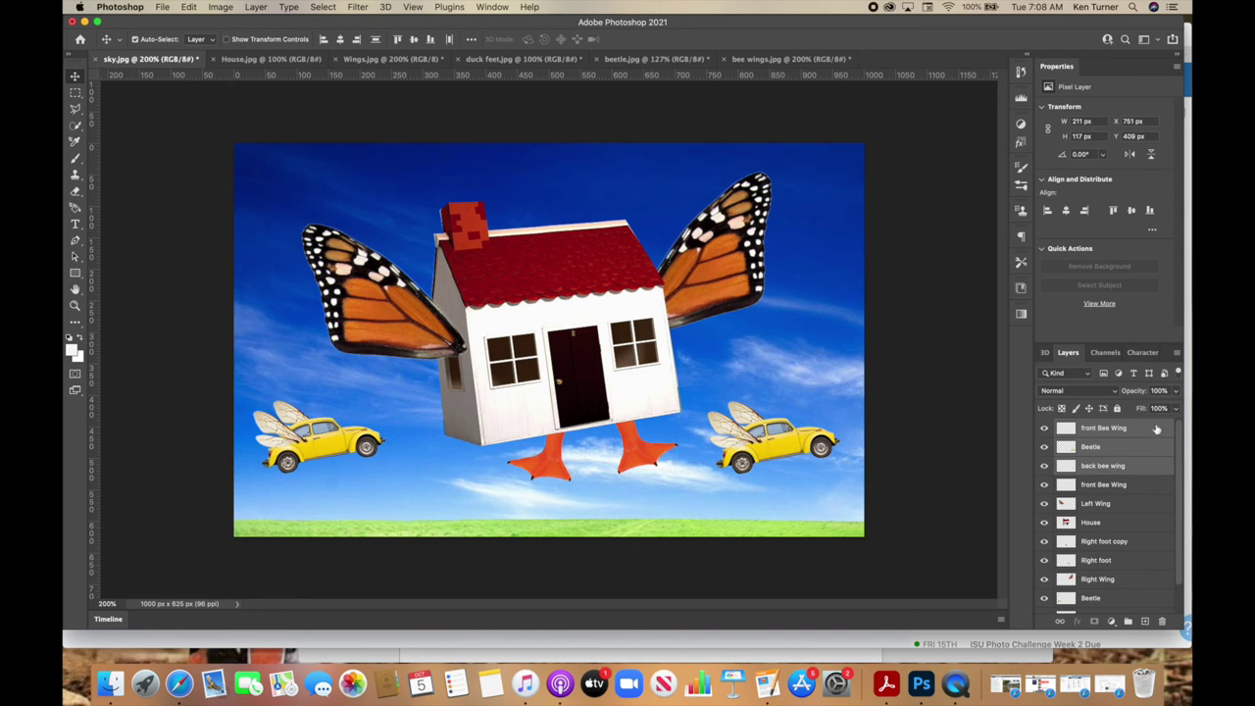
# - Flip the copied winged Beetle horizontally so it faces the house and move it slightly lower
pyautogui.click(187, 7)
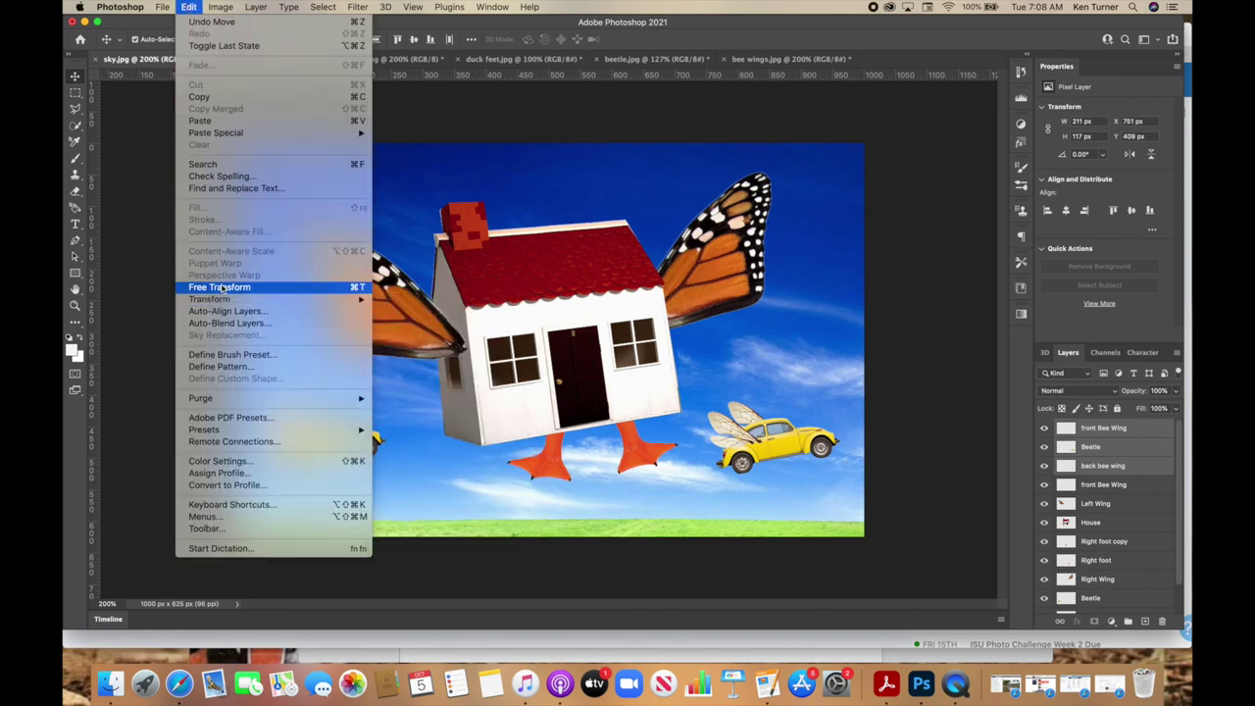
pyautogui.moveTo(222, 299)
pyautogui.click(435, 537)
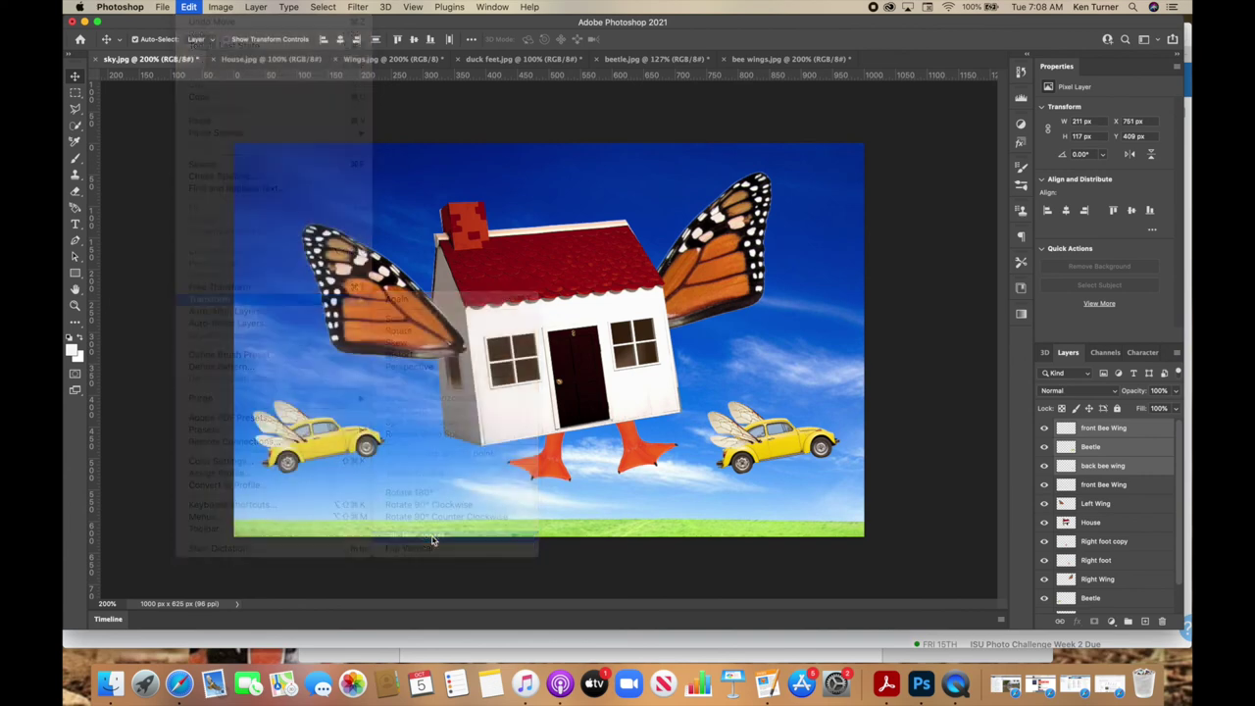
pyautogui.moveTo(780, 453)
pyautogui.mouseDown()
pyautogui.moveTo(796, 479)
pyautogui.moveTo(786, 470)
pyautogui.mouseUp()
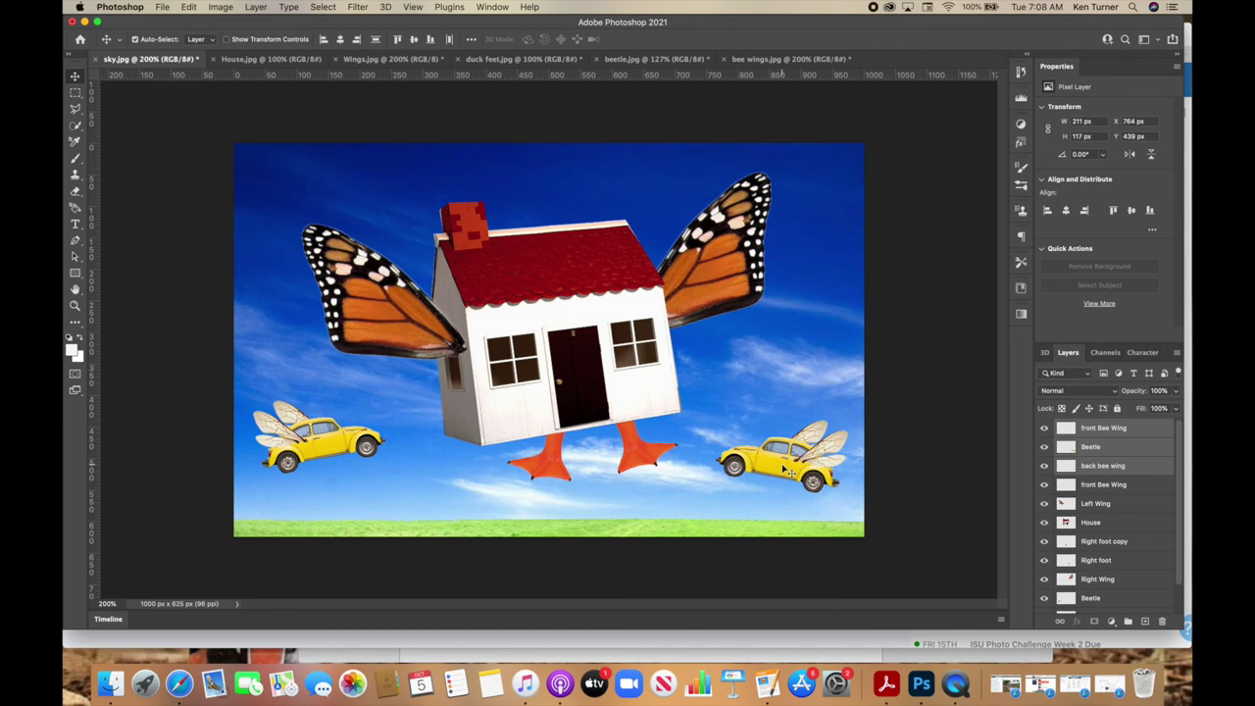
# - Duplicate the flipped winged Beetle above itself and scale the duplicate down to about 90 × 50 px
pyautogui.moveTo(787, 472); pyautogui.dragTo(784, 365)
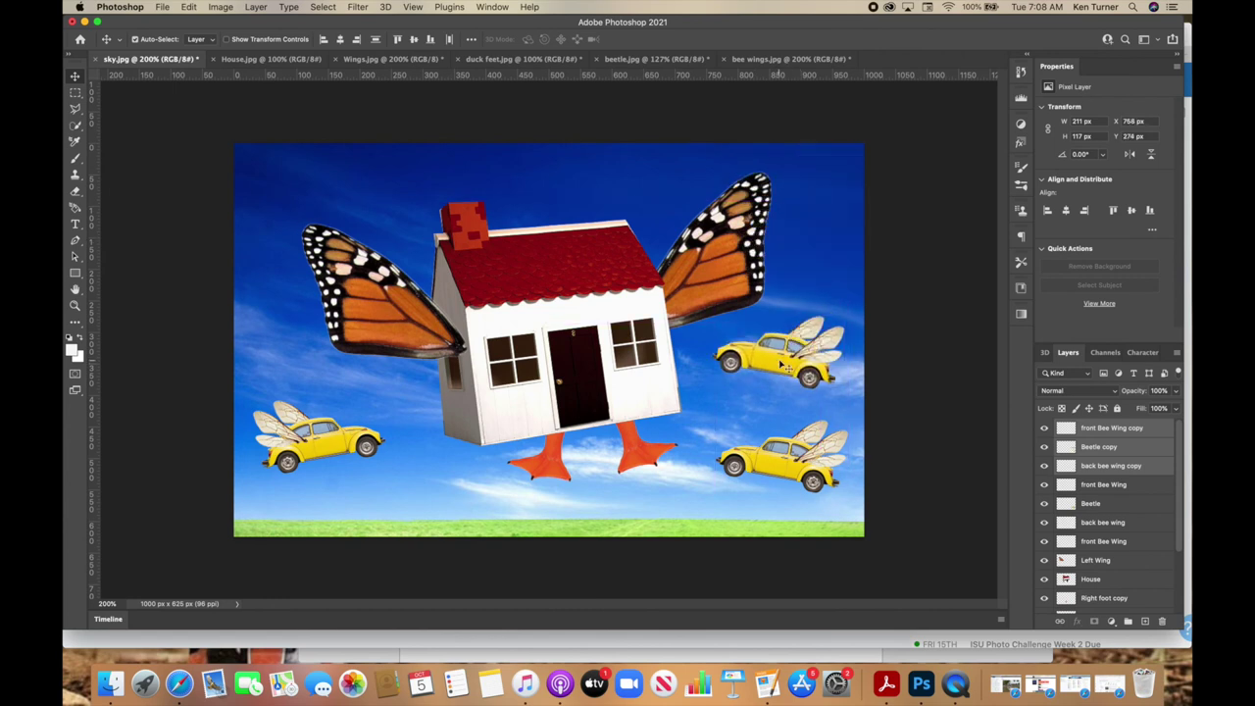
pyautogui.moveTo(784, 364); pyautogui.dragTo(784, 365)
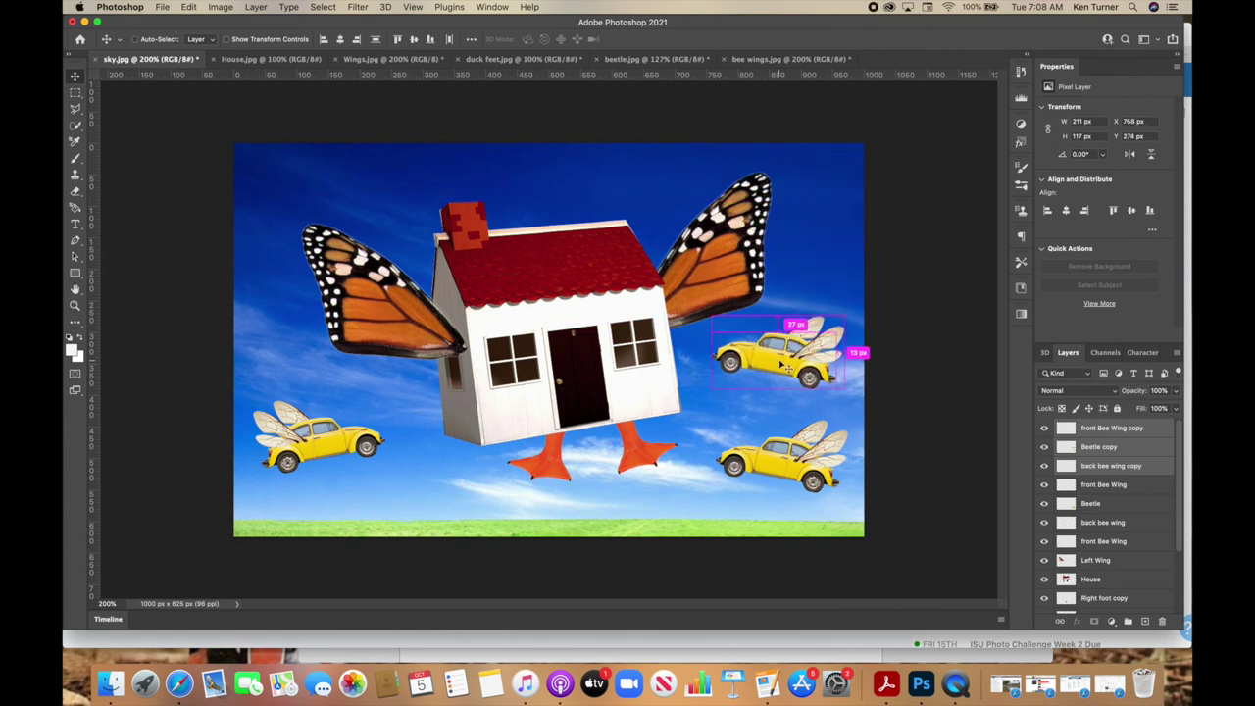
pyautogui.press('super+t')
pyautogui.moveTo(713, 317); pyautogui.dragTo(780, 371)
pyautogui.press('Return')
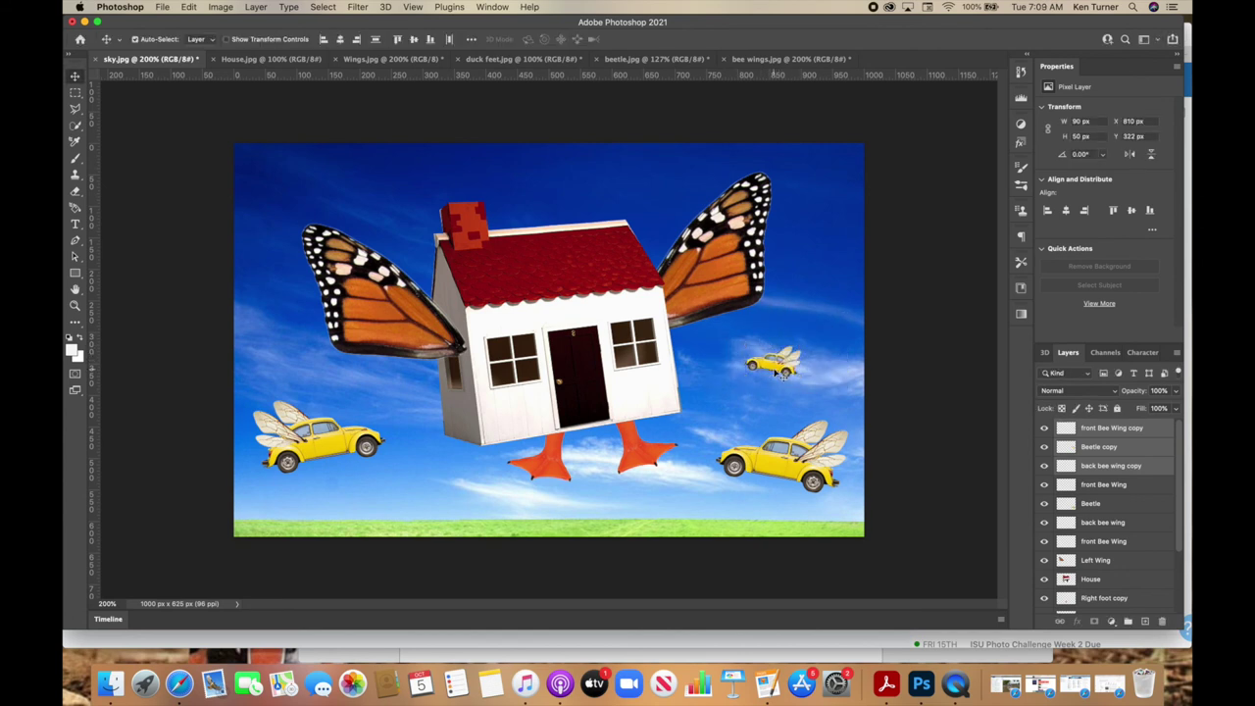
# - Duplicate the small winged Beetle beside the left butterfly wing and flip the duplicate horizontally
pyautogui.moveTo(781, 372); pyautogui.dragTo(278, 284)
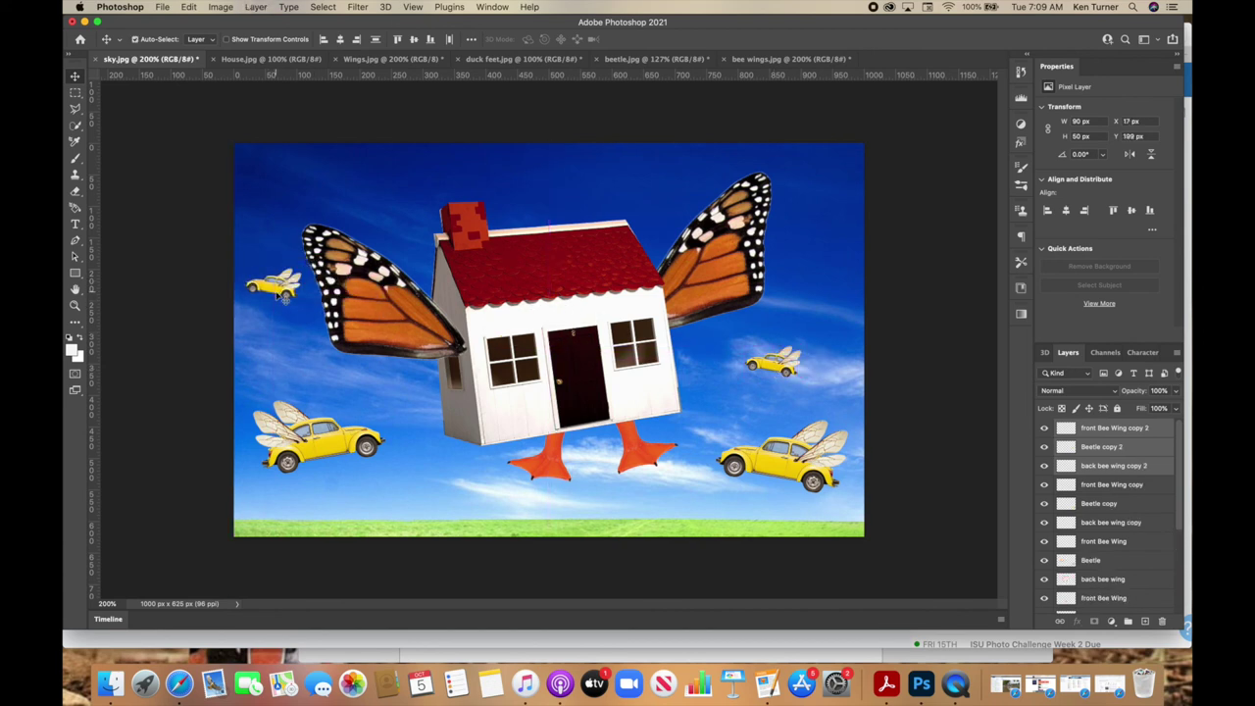
pyautogui.click(189, 7)
pyautogui.moveTo(224, 298)
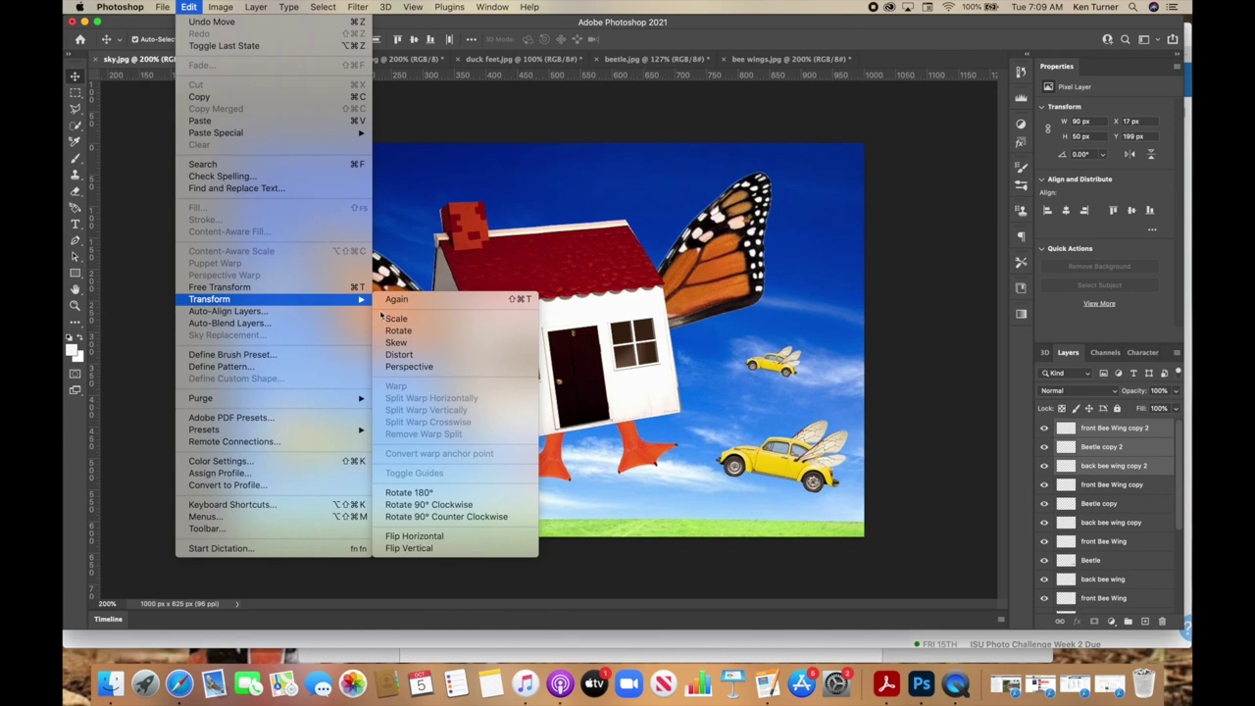
pyautogui.click(422, 534)
# - Add three more small winged Beetles across the upper sky, flipping and resizing them so they face toward the house from both sides
pyautogui.moveTo(312, 331); pyautogui.dragTo(655, 223)
pyautogui.press('Return')
pyautogui.click(188, 7)
pyautogui.moveTo(225, 298)
pyautogui.click(432, 539)
pyautogui.hotkey('ctrl', 't')
pyautogui.press('Return')
pyautogui.hotkey('ctrl', 't')
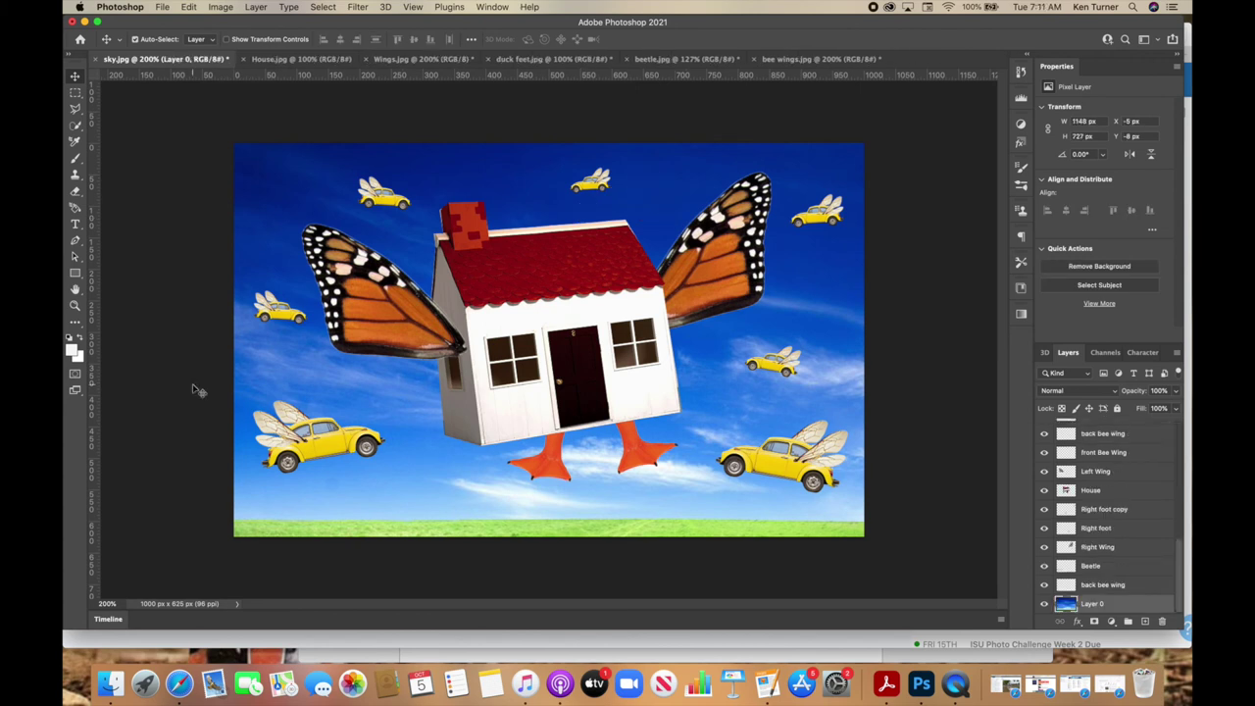
# - On the House layer, outline the four panes of the left front window with the Polygonal Lasso and delete them
pyautogui.click(75, 110)
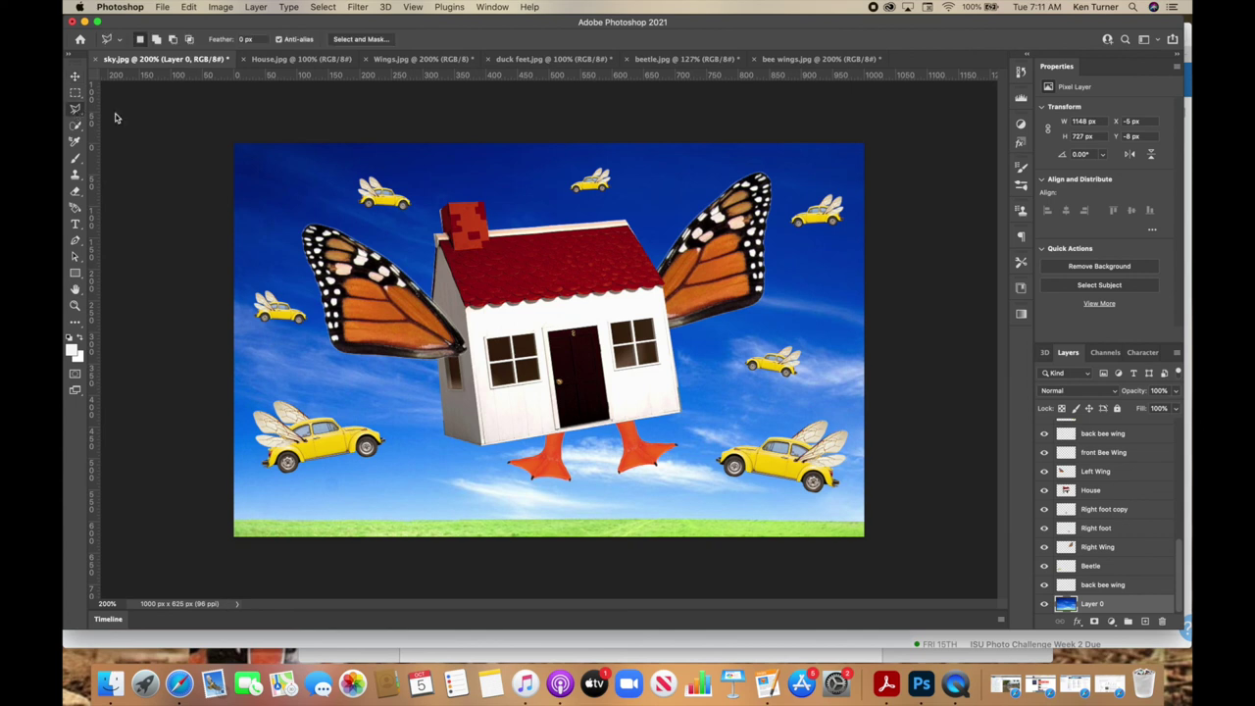
pyautogui.click(1140, 495)
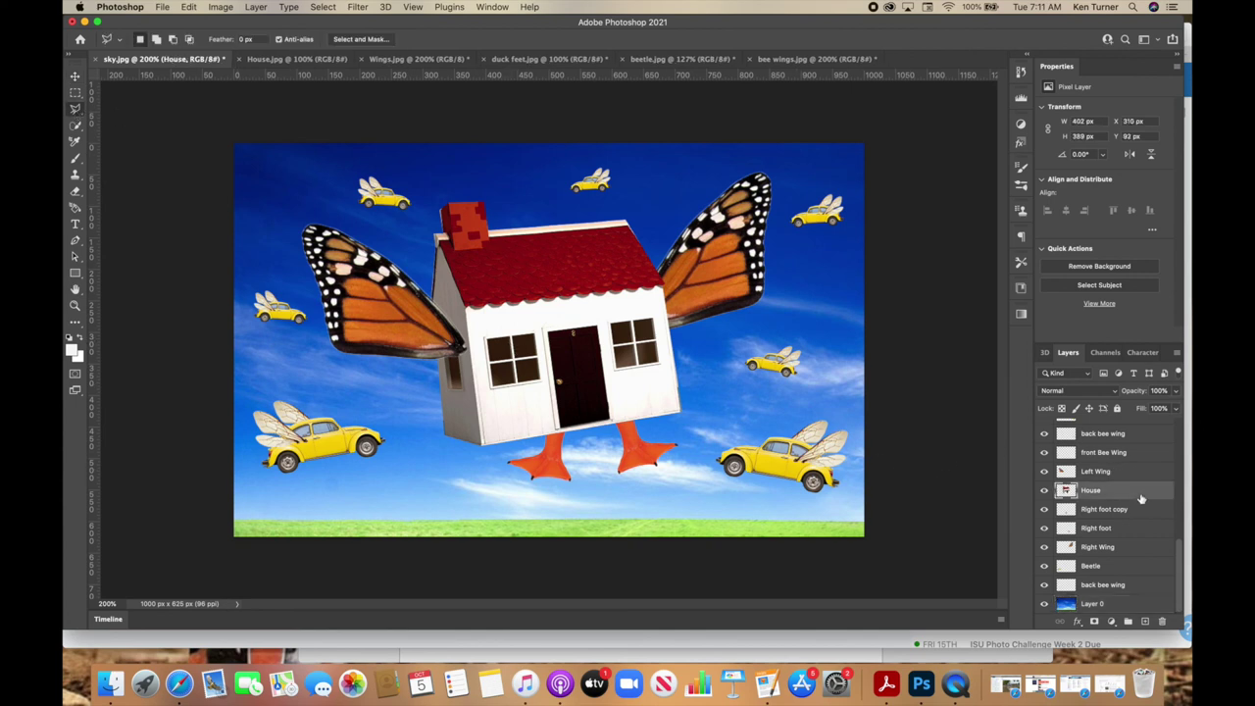
pyautogui.press('super+plus')
pyautogui.press('Delete')
pyautogui.moveTo(457, 337)
pyautogui.mouseDown()
pyautogui.moveTo(506, 373)
pyautogui.moveTo(501, 340)
pyautogui.moveTo(472, 416)
pyautogui.moveTo(496, 377)
pyautogui.moveTo(527, 398)
pyautogui.mouseUp()
pyautogui.press('Delete')
pyautogui.press('Delete')
pyautogui.press('Delete')
pyautogui.press('Delete')
# - Outline and delete the panes of the right front window on the House layer
pyautogui.moveTo(643, 317)
pyautogui.mouseDown()
pyautogui.moveTo(682, 319)
pyautogui.moveTo(715, 347)
pyautogui.moveTo(649, 382)
pyautogui.mouseUp()
pyautogui.press('Delete')
pyautogui.press('Delete')
pyautogui.moveTo(681, 343); pyautogui.dragTo(714, 372)
pyautogui.press('Delete')
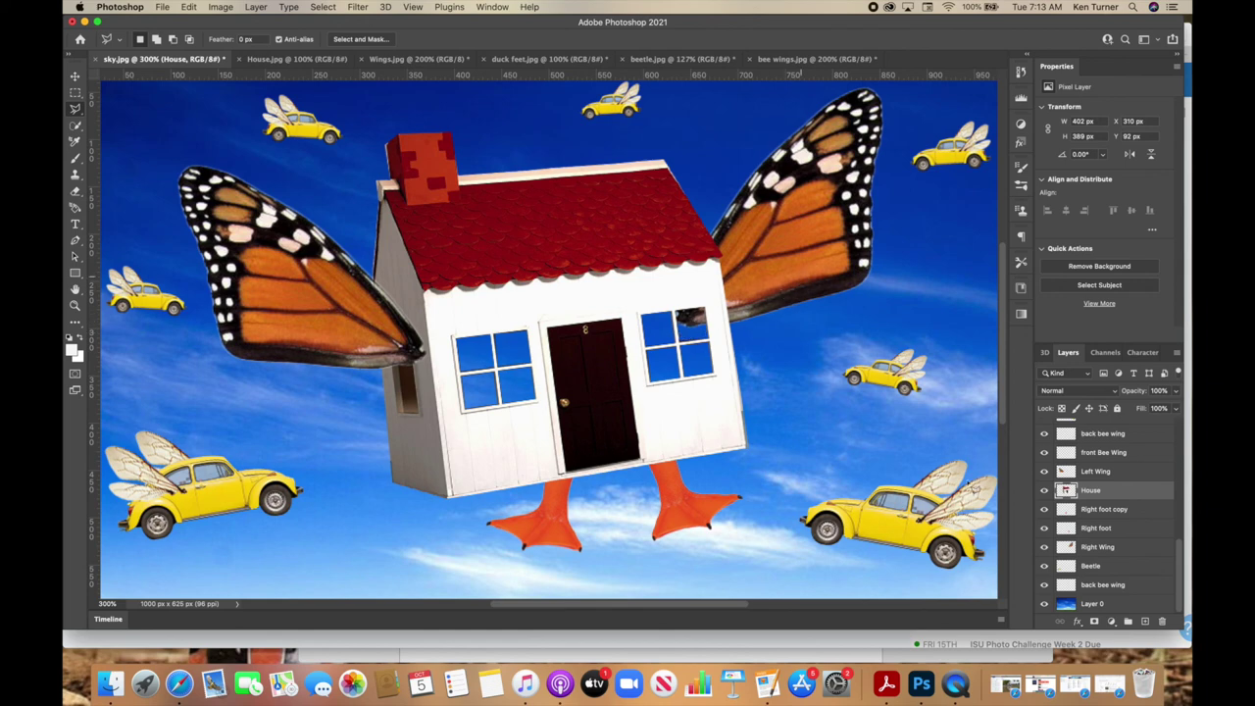
# - Erase the part of the Right Wing layer that shows through the right window
pyautogui.click(1148, 551)
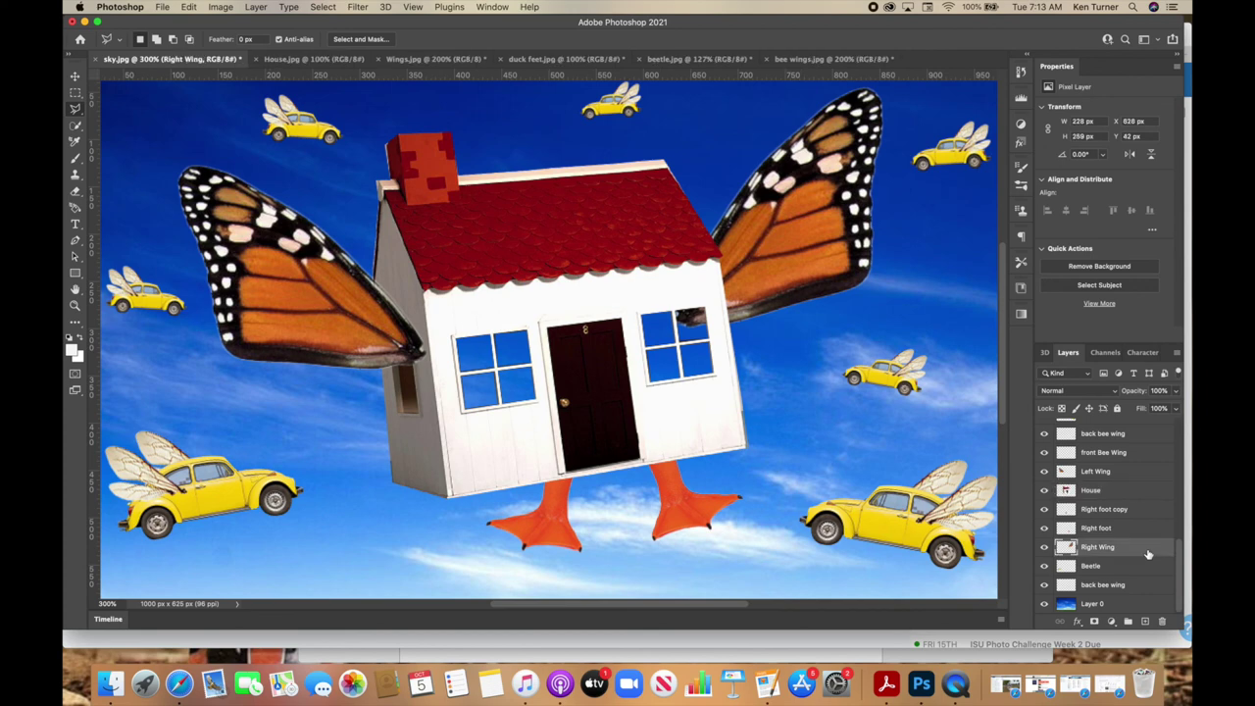
pyautogui.click(77, 192)
pyautogui.moveTo(686, 325)
pyautogui.mouseDown()
pyautogui.moveTo(671, 332)
pyautogui.moveTo(693, 322)
pyautogui.mouseUp()
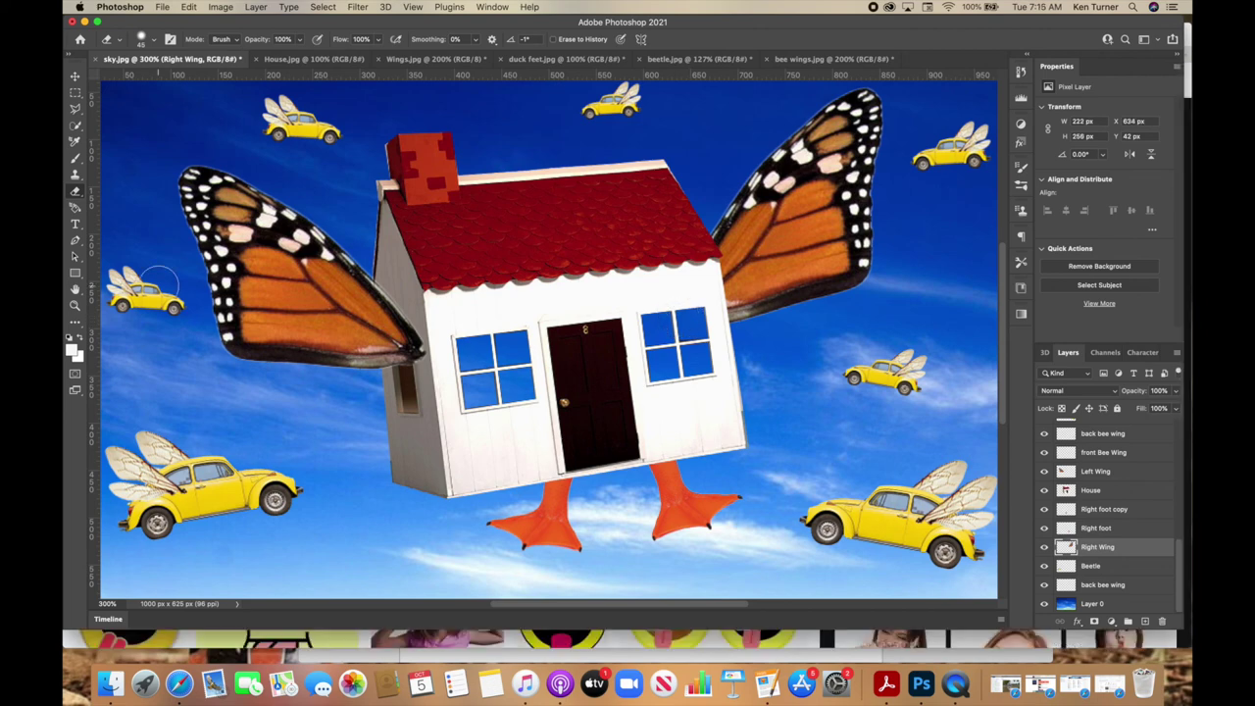
# - Open the silly 1 photo from Downloads, unlock its background and bring it into sky.jpg beneath the house and feet layers
pyautogui.click(162, 7)
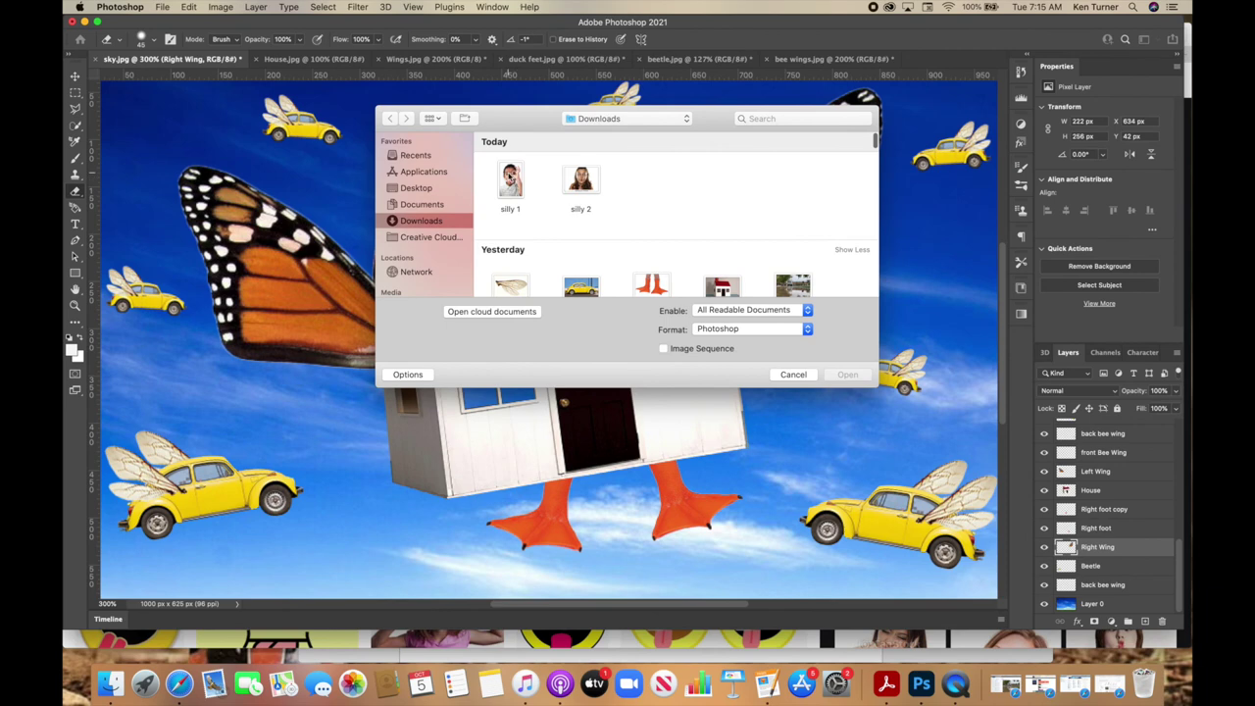
pyautogui.doubleClick(510, 176)
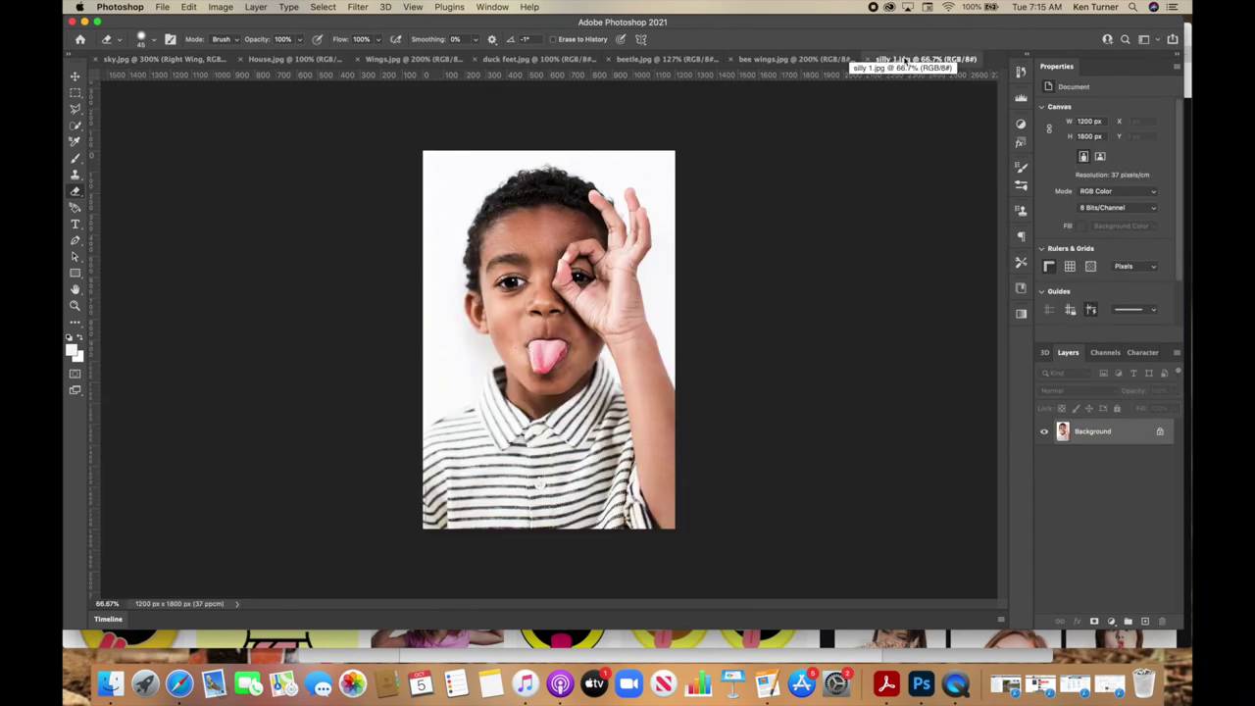
pyautogui.click(1160, 432)
pyautogui.moveTo(1061, 432); pyautogui.dragTo(135, 57)
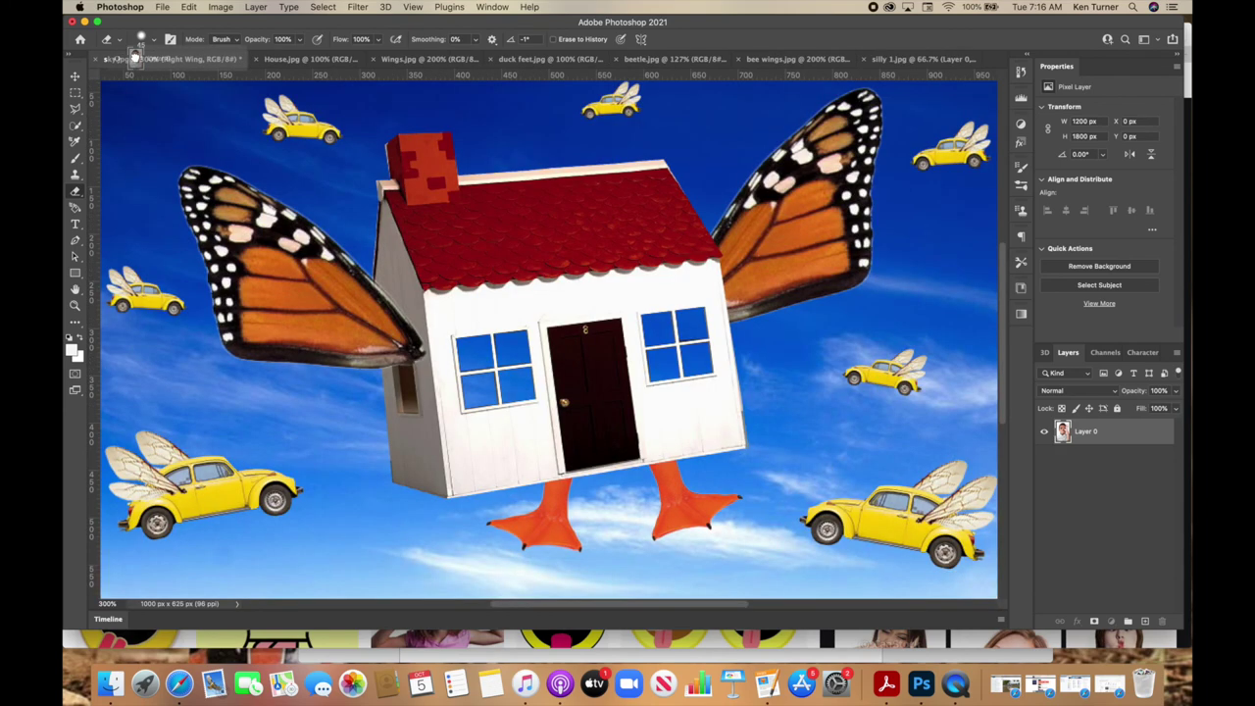
pyautogui.moveTo(135, 57); pyautogui.dragTo(235, 153)
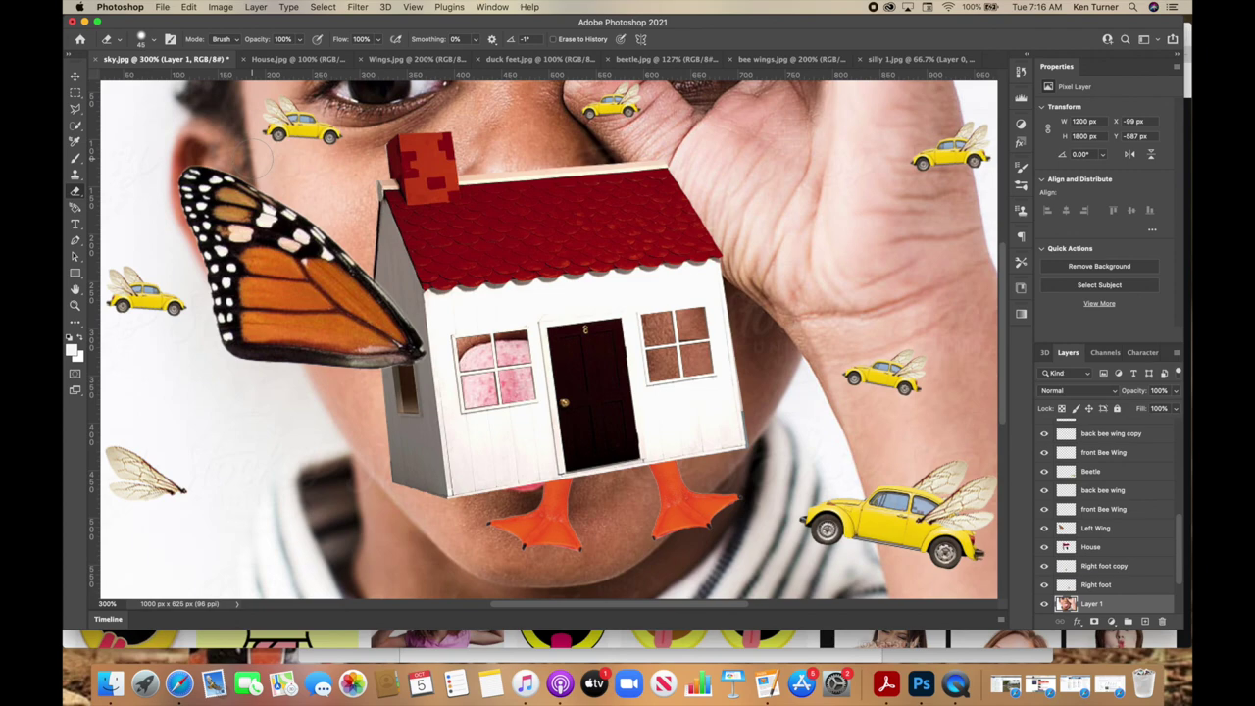
# - Scale the boy's photo to about 10.33% and position his face behind the left window
pyautogui.press('super+t')
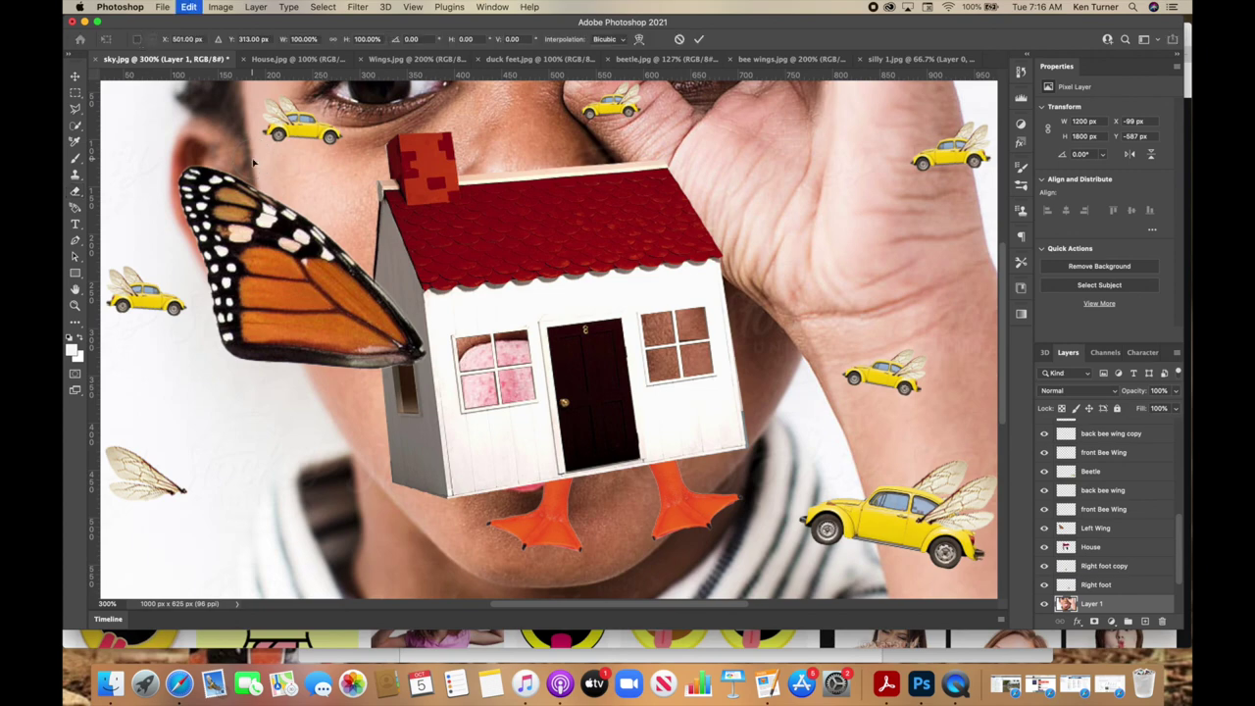
pyautogui.moveTo(257, 167); pyautogui.dragTo(465, 467)
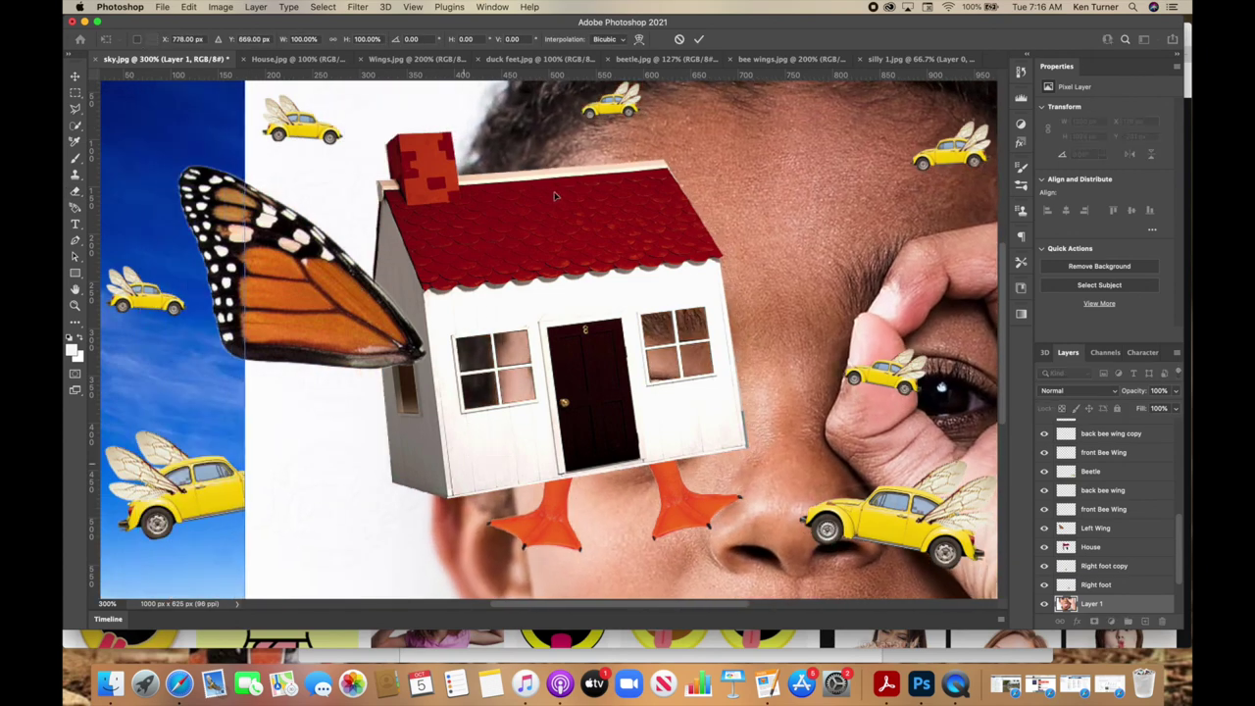
pyautogui.moveTo(718, 173); pyautogui.dragTo(514, 285)
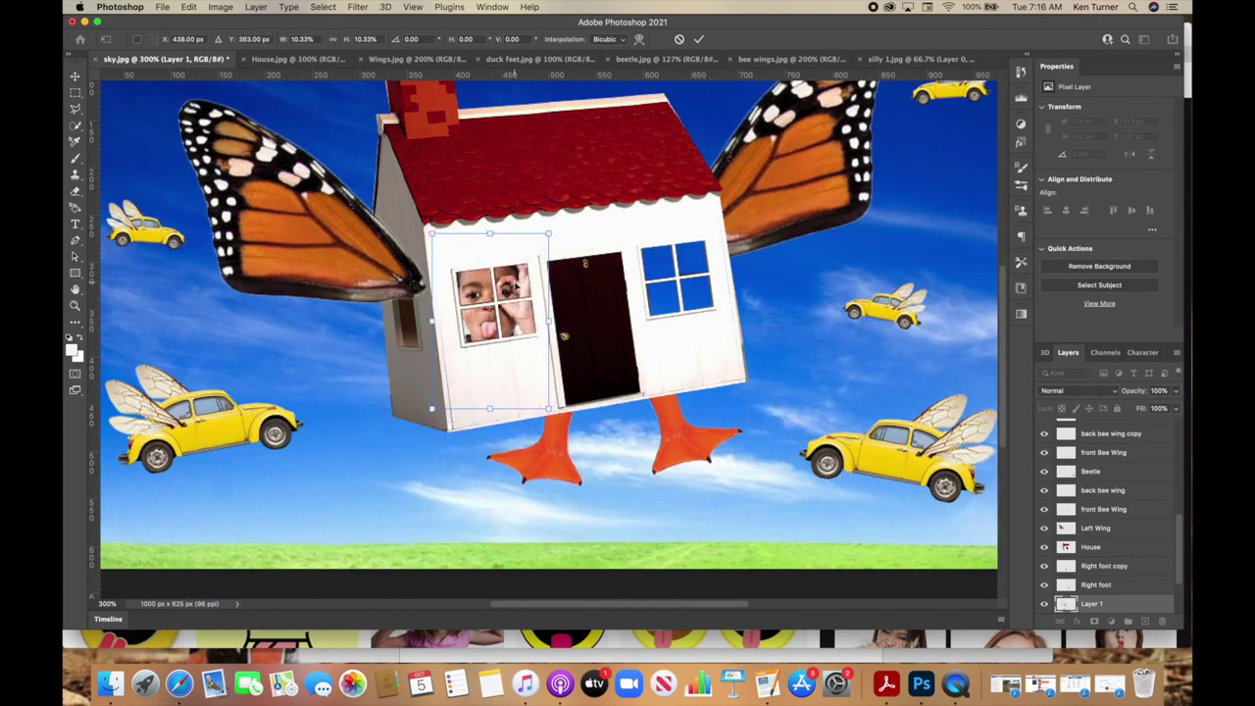
pyautogui.press('Return')
pyautogui.press('e')
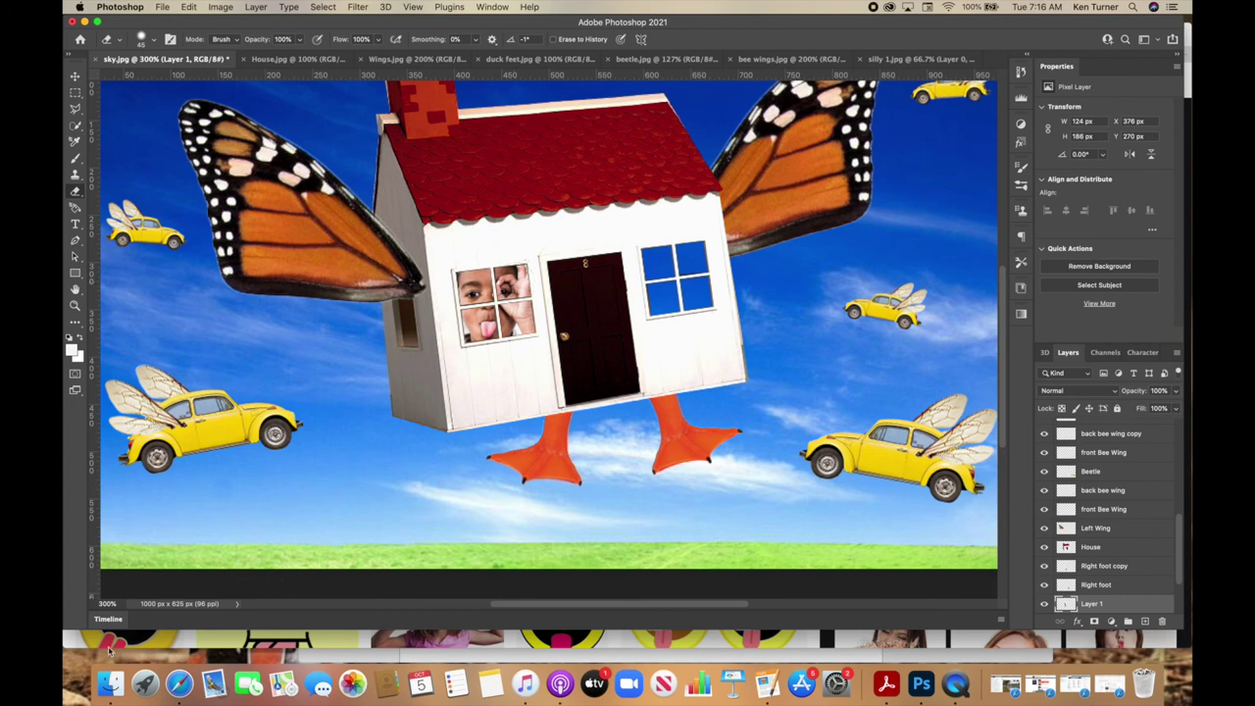
# - Open the silly 2 photo from Downloads and bring it into sky.jpg behind the house
pyautogui.click(162, 7)
pyautogui.click(186, 37)
pyautogui.click(579, 177)
pyautogui.click(845, 373)
pyautogui.moveTo(1066, 434); pyautogui.dragTo(804, 327)
# - Scale the woman's photo to about 197 × 156 px behind the right window and erase the part protruding past the house wall
pyautogui.press('super+t')
pyautogui.moveTo(840, 476); pyautogui.dragTo(742, 392)
pyautogui.moveTo(687, 323); pyautogui.dragTo(618, 302)
pyautogui.moveTo(737, 388); pyautogui.dragTo(707, 372)
pyautogui.press('Return')
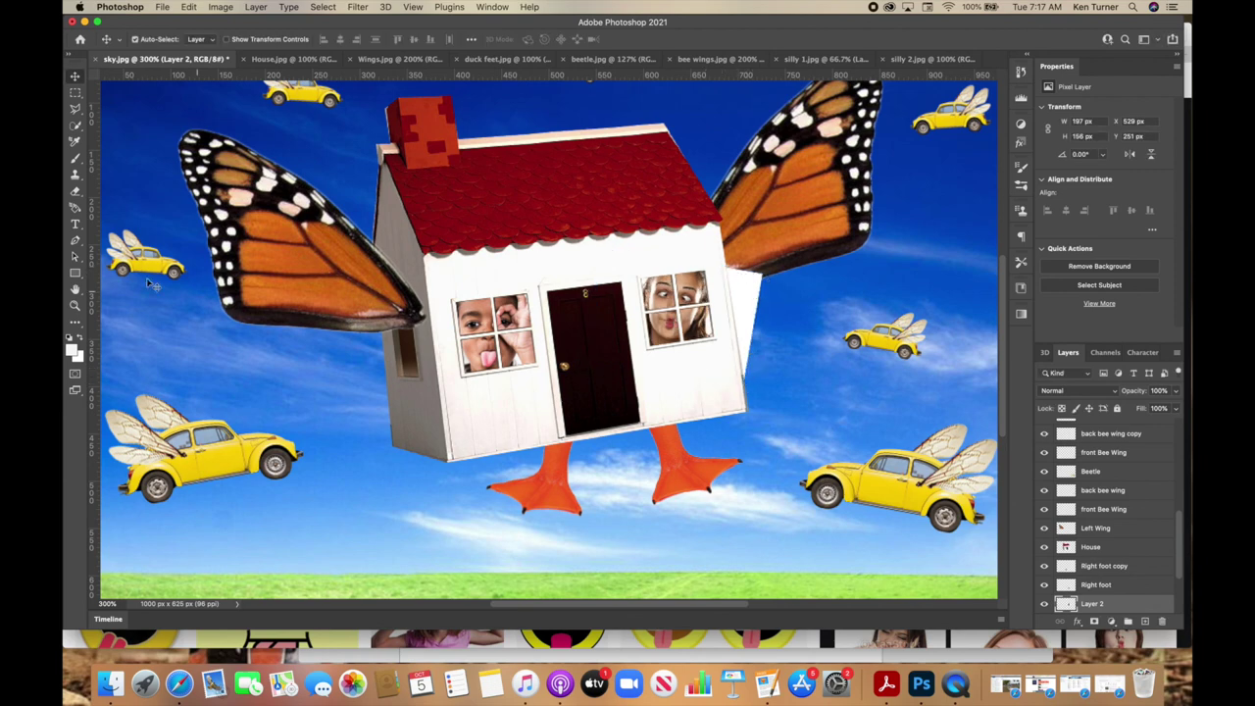
pyautogui.click(75, 192)
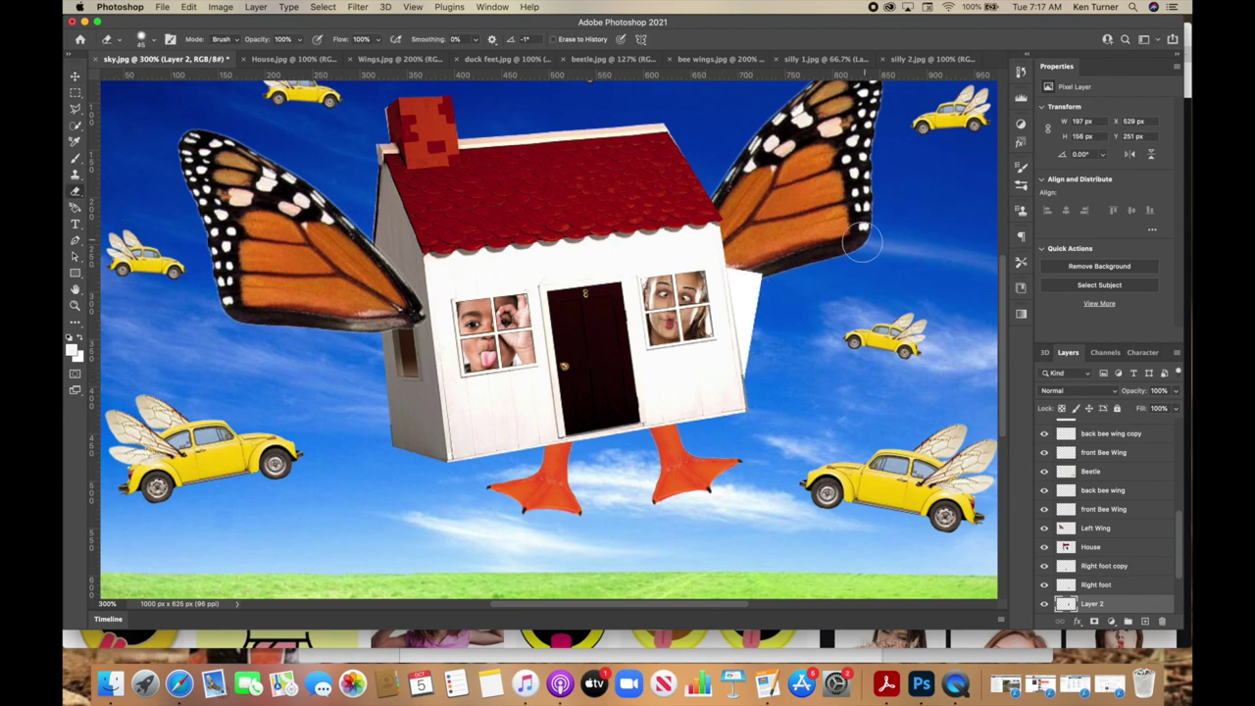
pyautogui.press('super+minus')
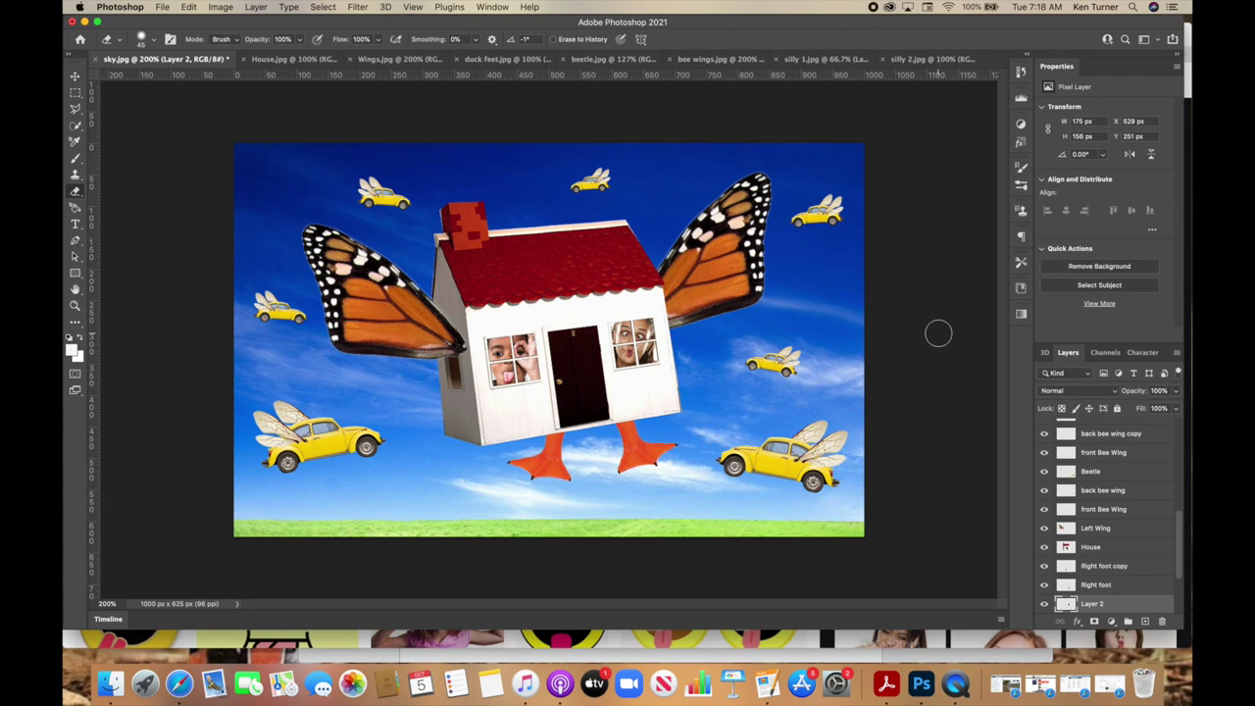
pyautogui.click(162, 7)
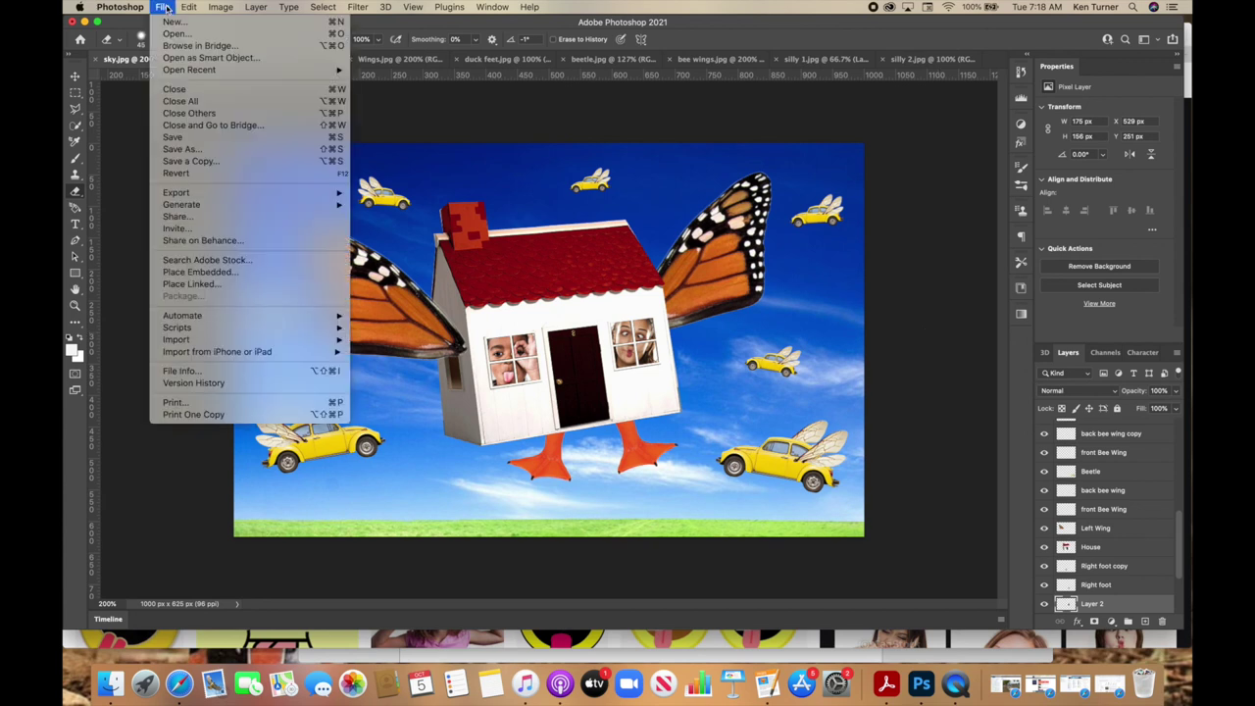
pyautogui.click(181, 150)
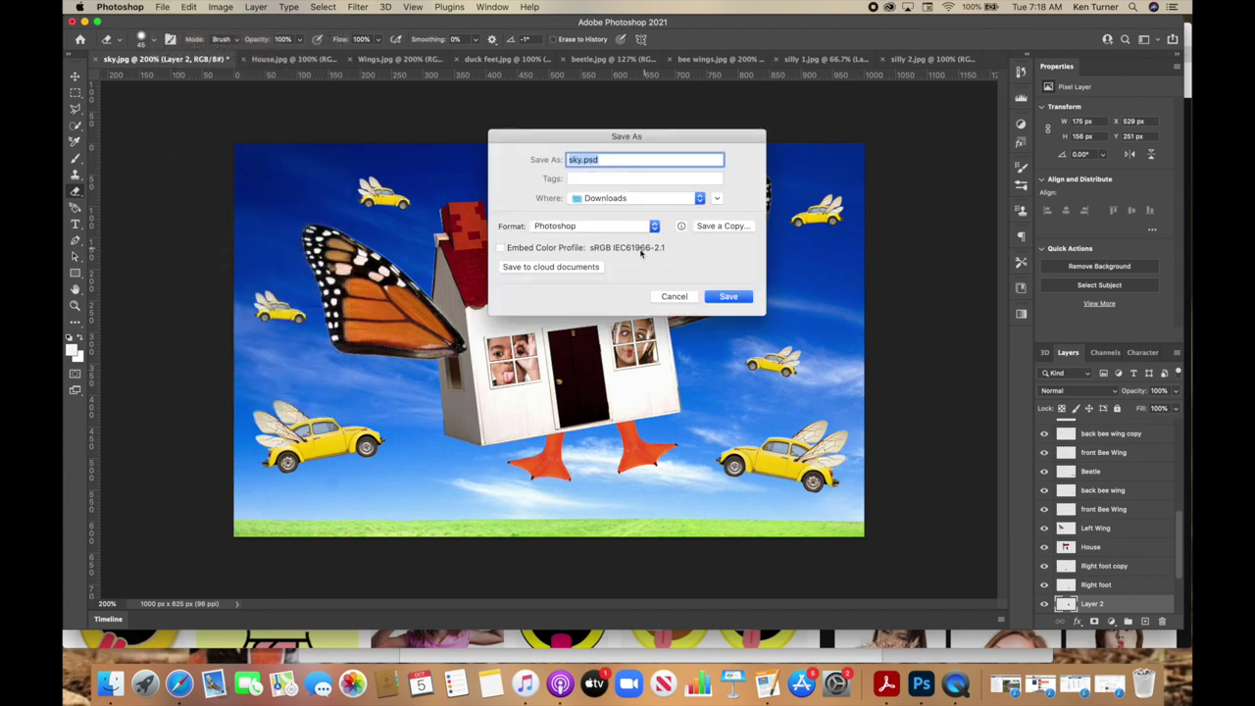
pyautogui.click(608, 227)
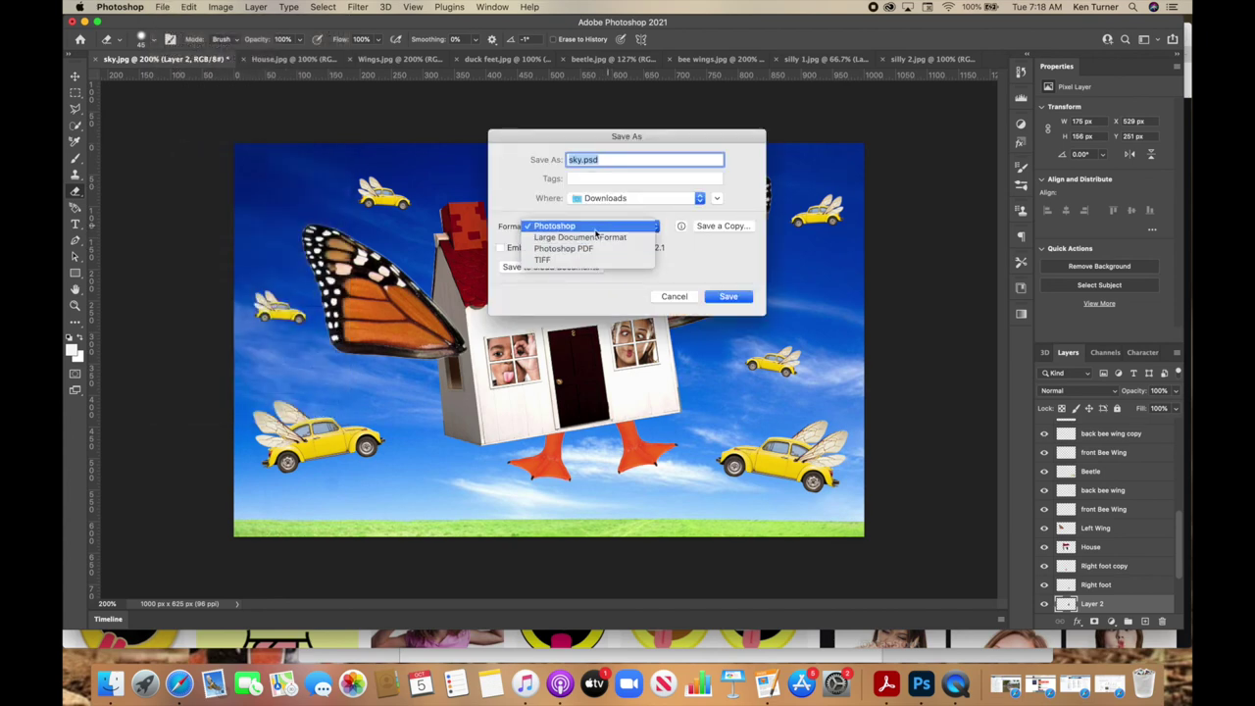
pyautogui.press('Escape')
pyautogui.press('Escape')
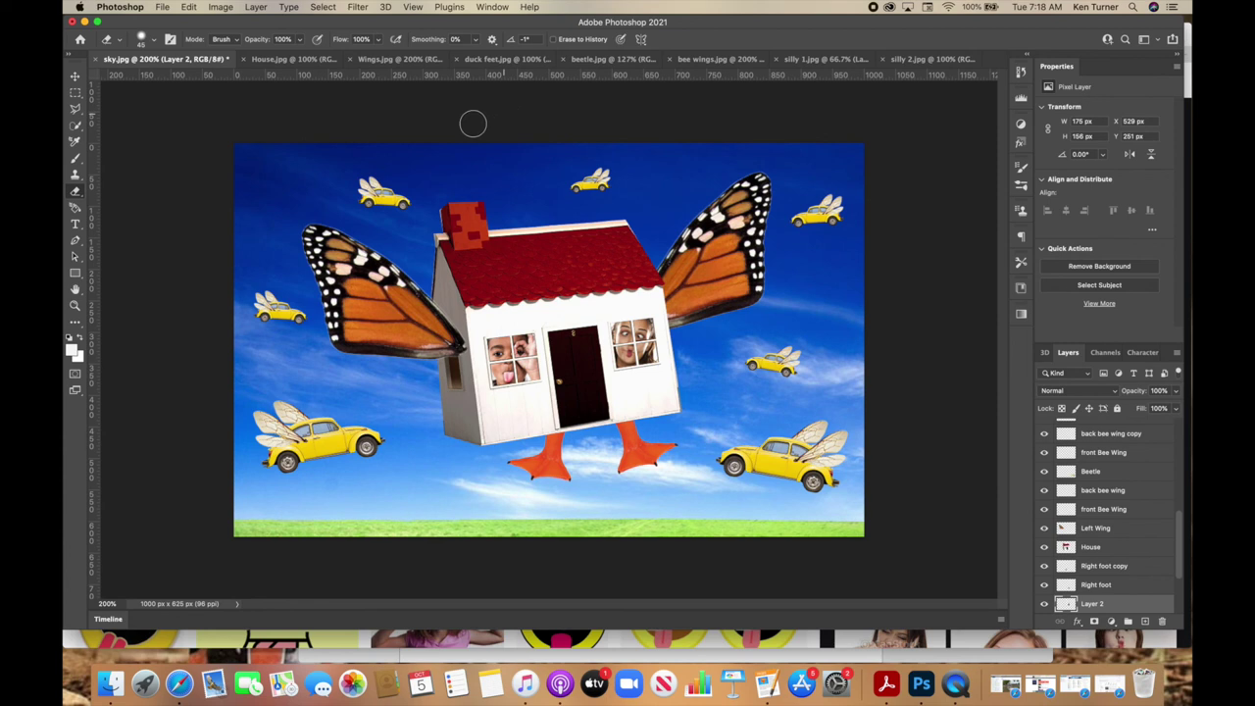
# - Save a JPEG copy of the composite to the desktop as "Surreal Bug House.jpg" and open it for viewing
pyautogui.click(163, 8)
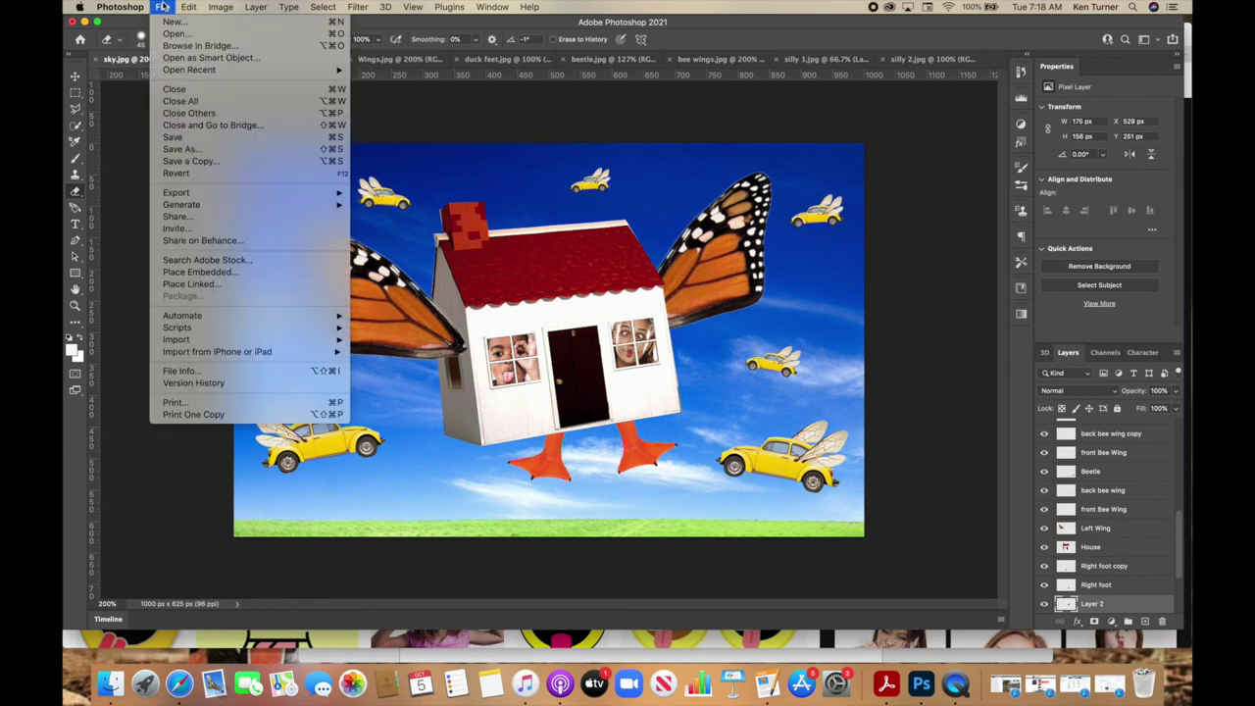
pyautogui.click(187, 161)
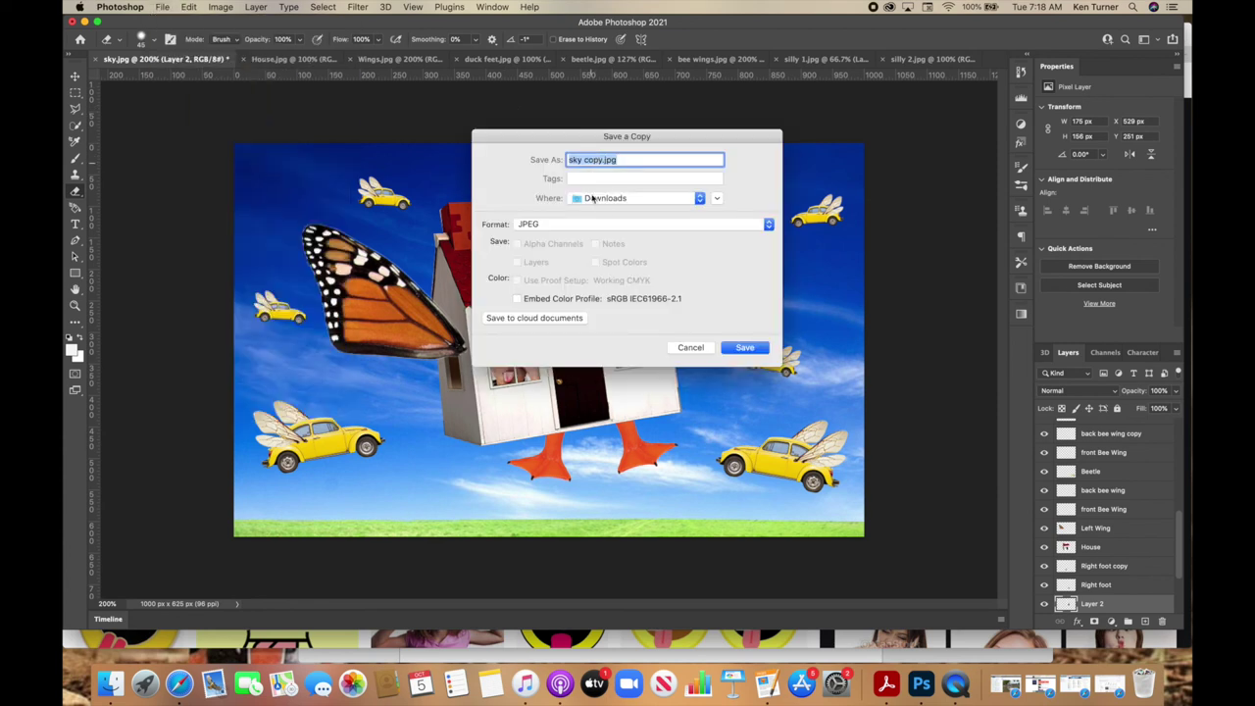
pyautogui.click(660, 200)
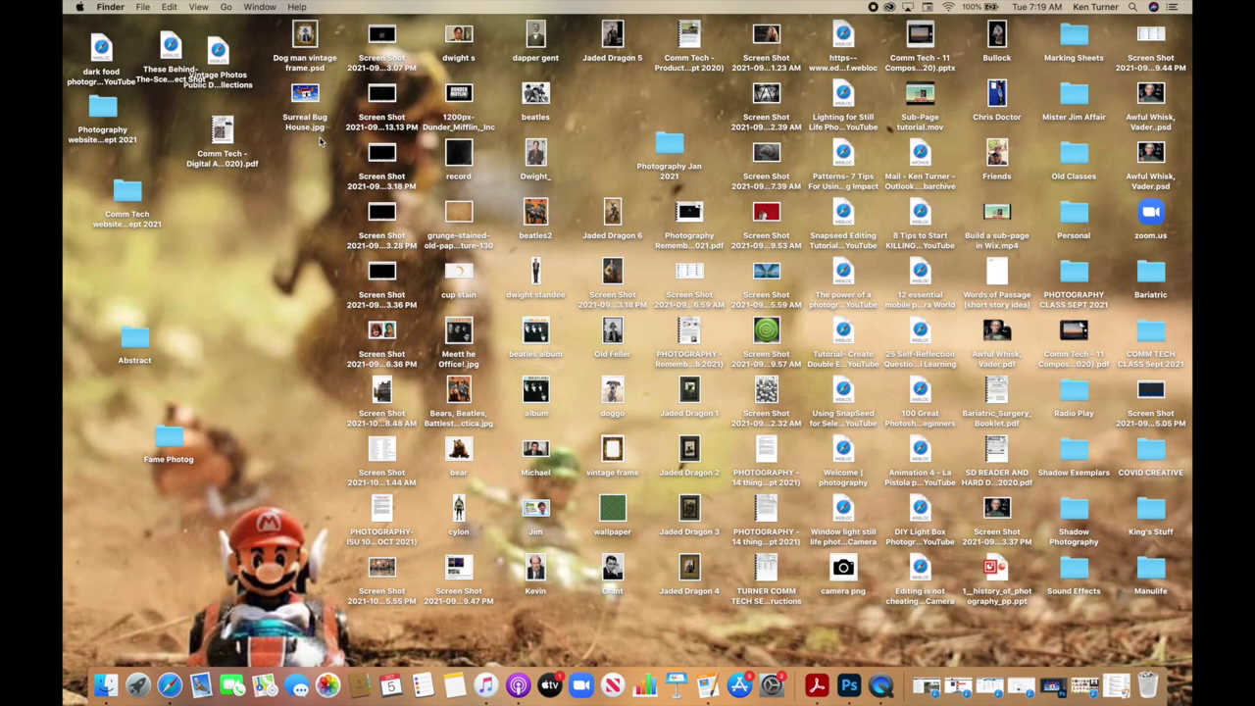
pyautogui.doubleClick(307, 96)
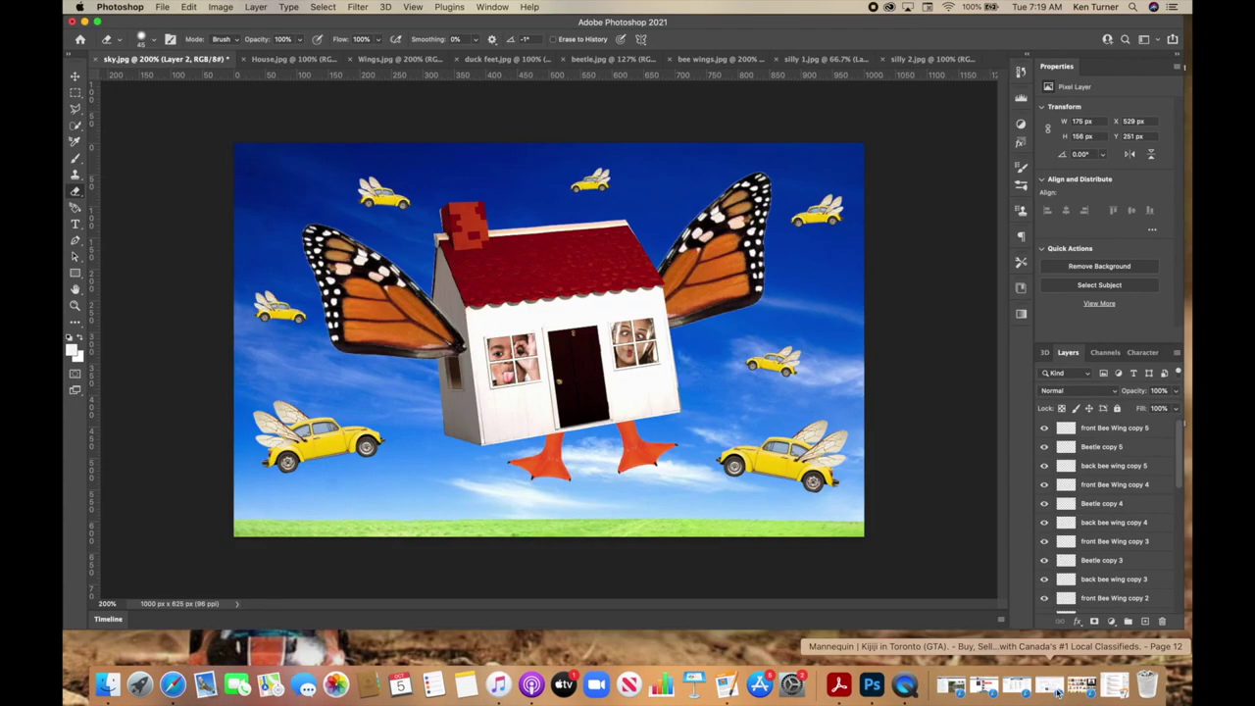